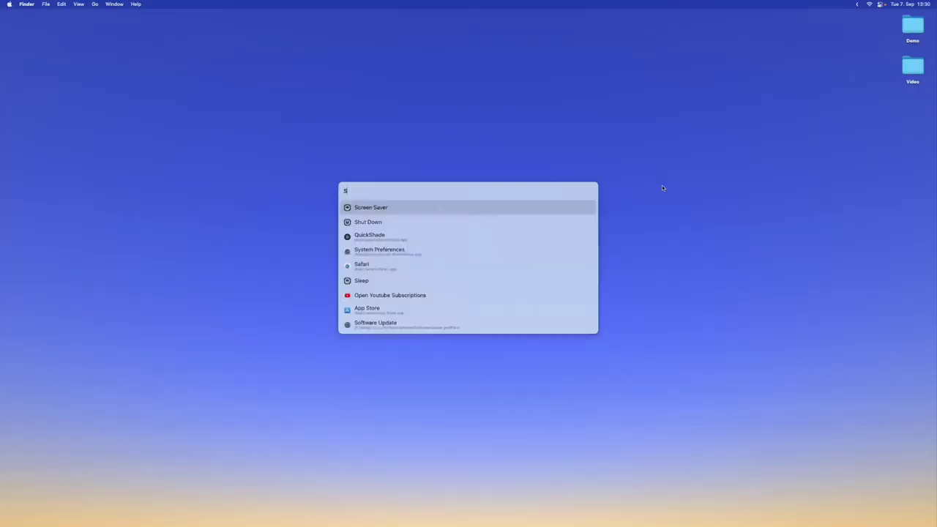
Step: Launch SilverFast 8, start the scanner session and prescan the loaded beach-tower film
key("Return")
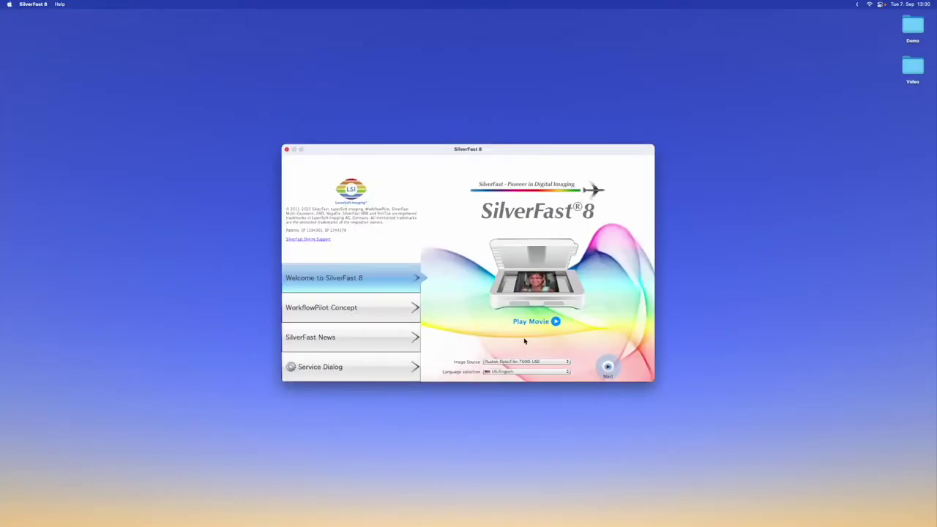
left_click(608, 367)
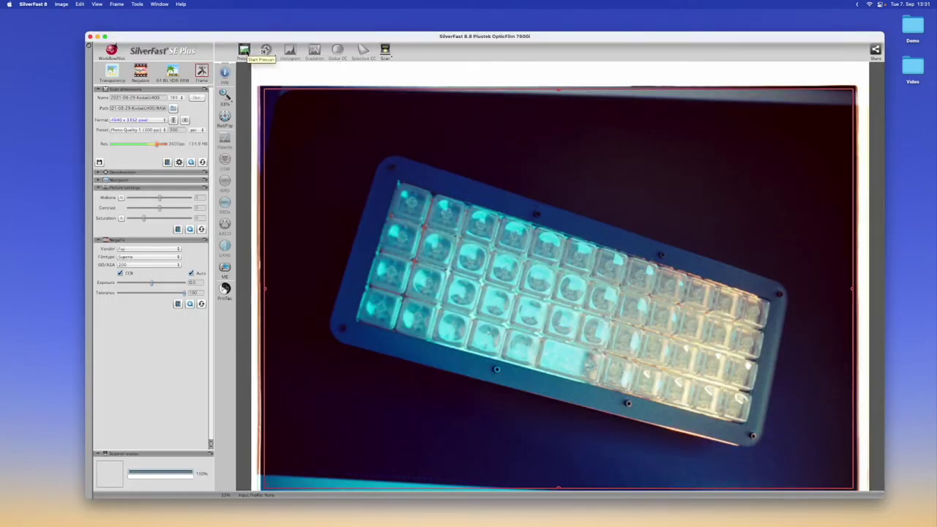
left_click(244, 51)
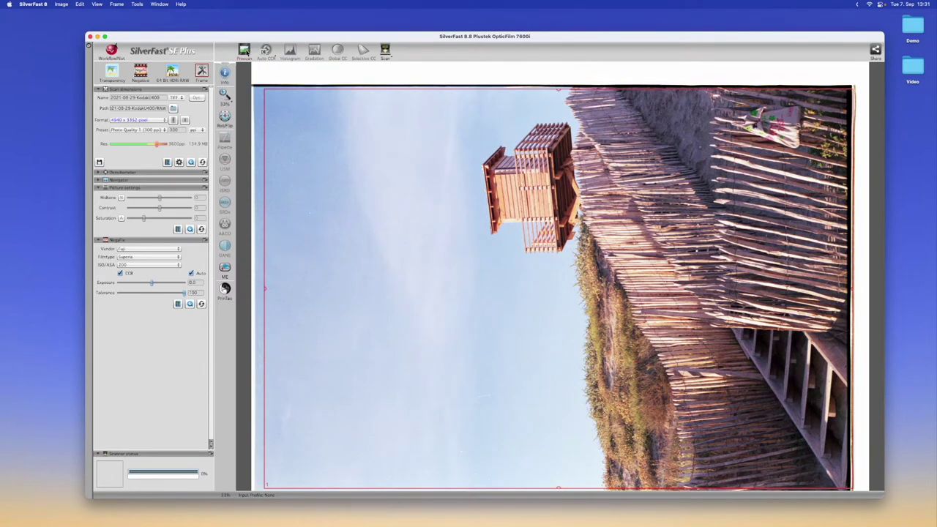
Step: Rotate the preview clockwise to portrait and fit the frame edges, giving 4938 x 3348 pixels
left_click(225, 115)
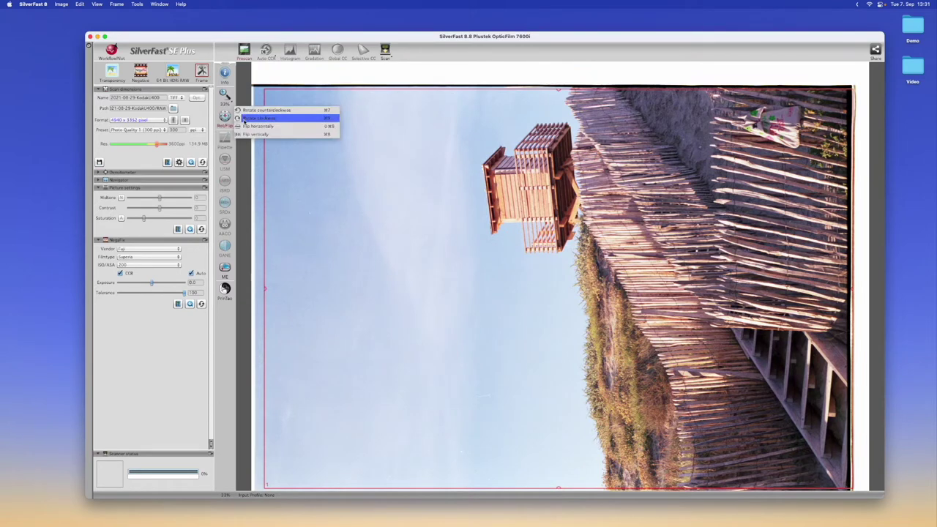
left_click(246, 119)
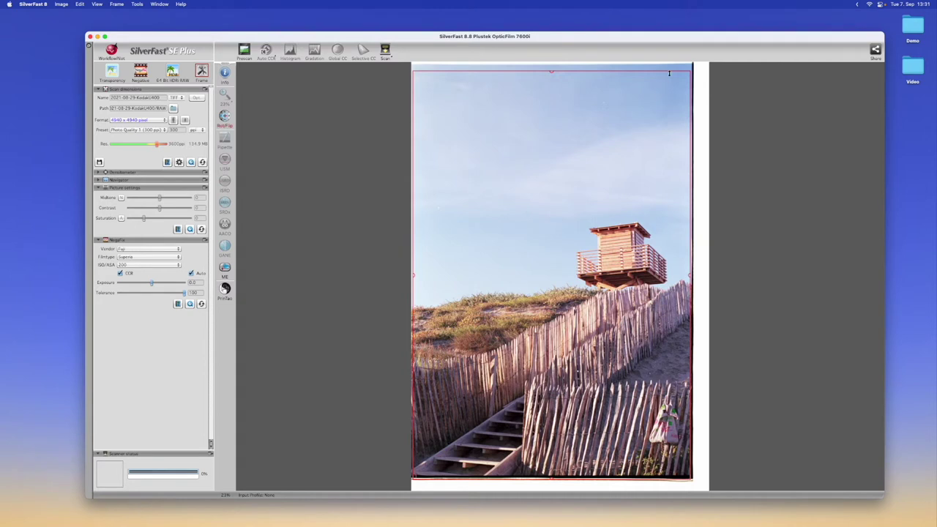
left_click_drag(669, 73, 669, 68)
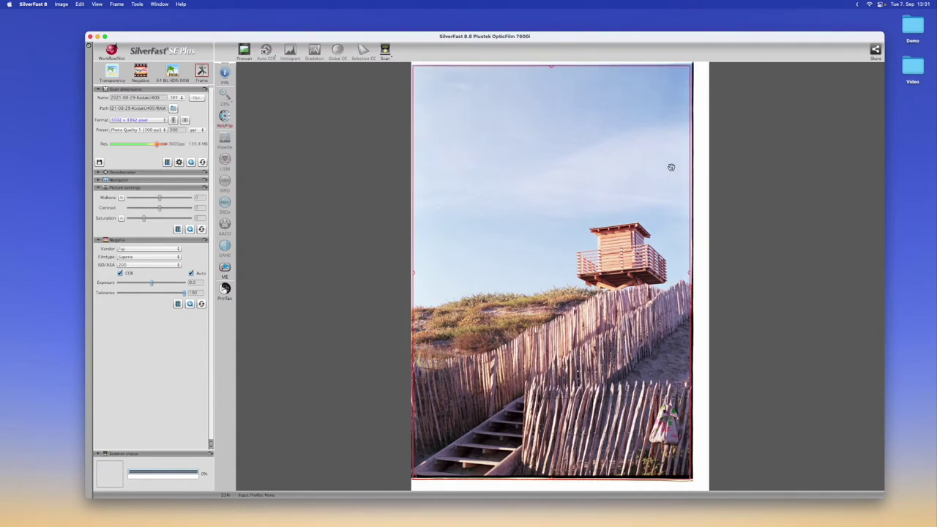
left_click_drag(603, 480, 604, 472)
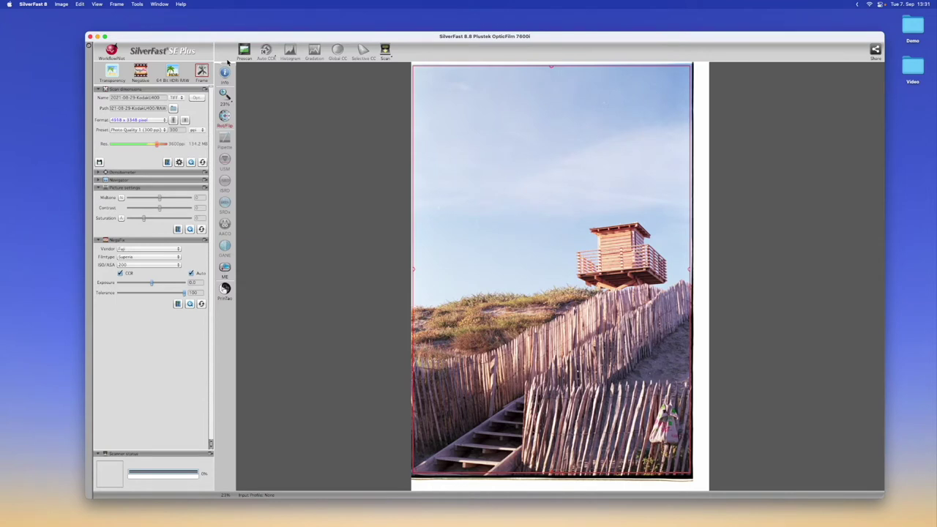
left_click(180, 82)
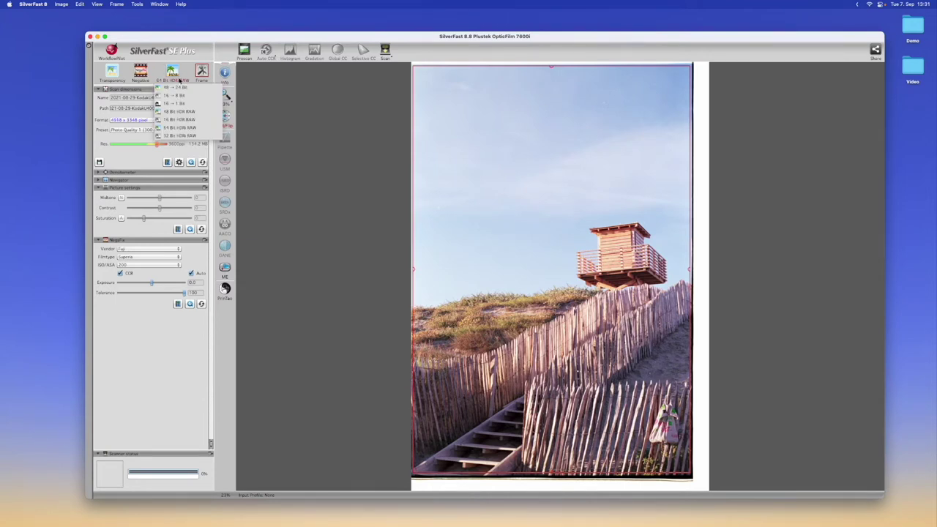
left_click(172, 82)
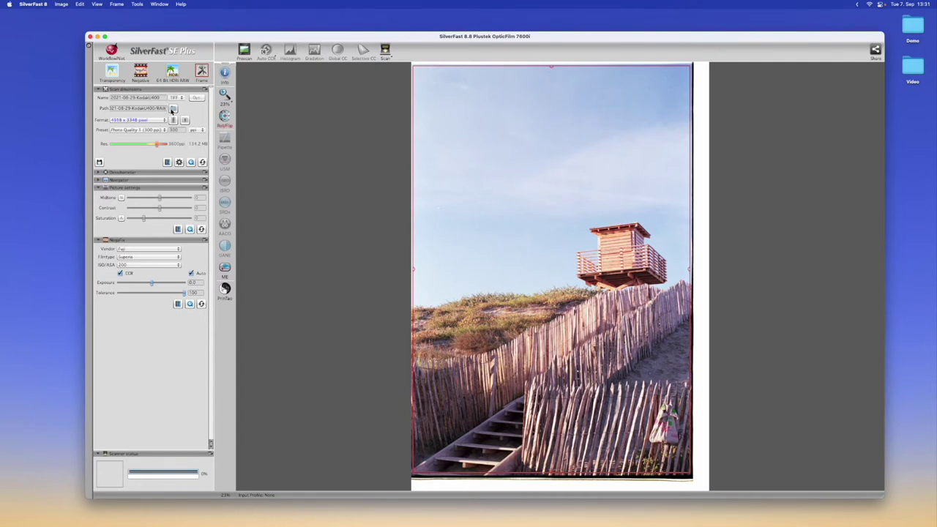
Step: Set the scan save path to Desktop > Demo > Scan, leaving the output format unchanged
left_click(172, 107)
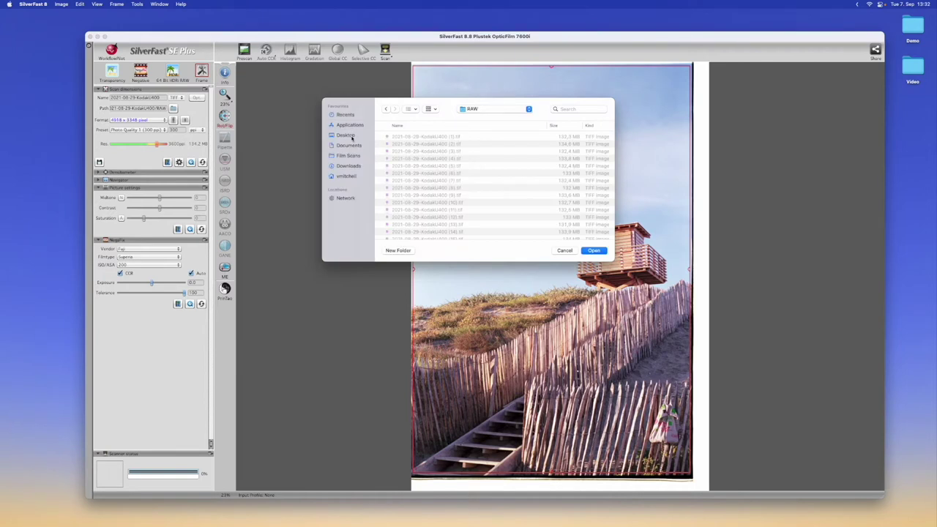
left_click(346, 135)
left_click(407, 138)
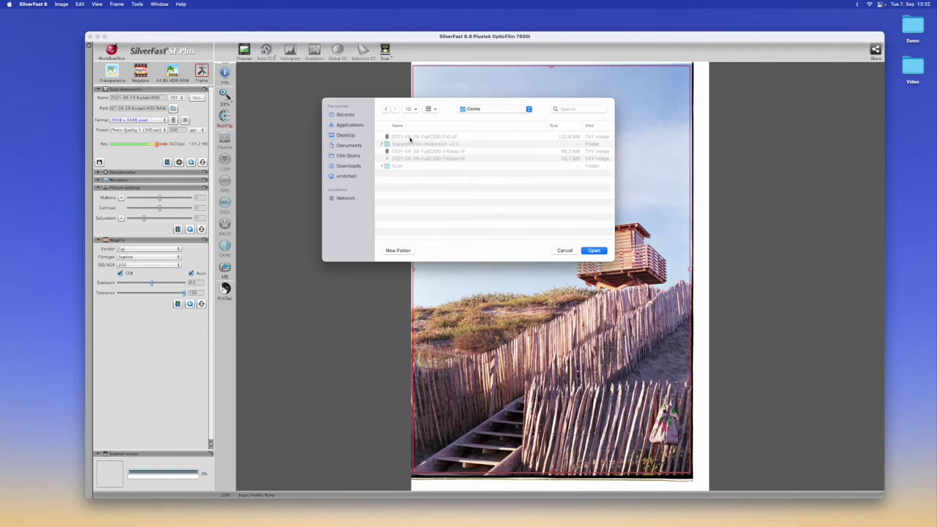
double_click(411, 166)
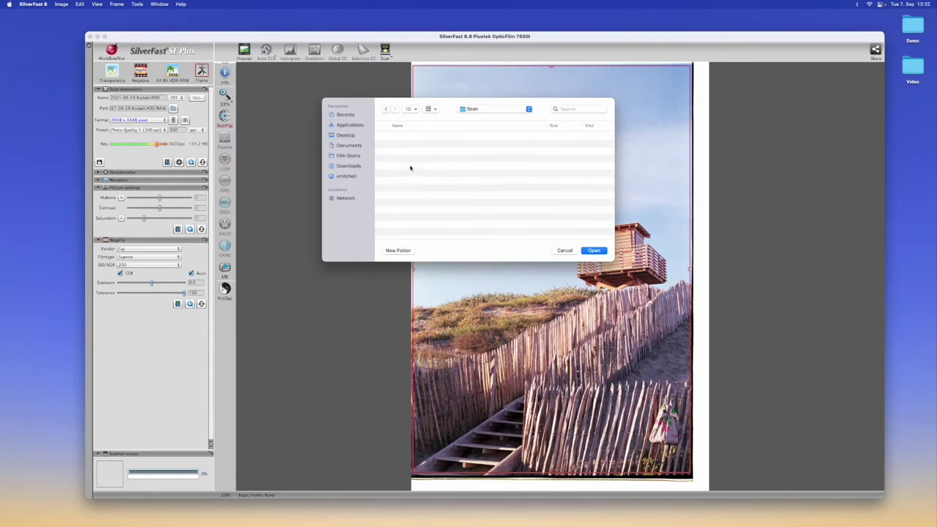
left_click(593, 251)
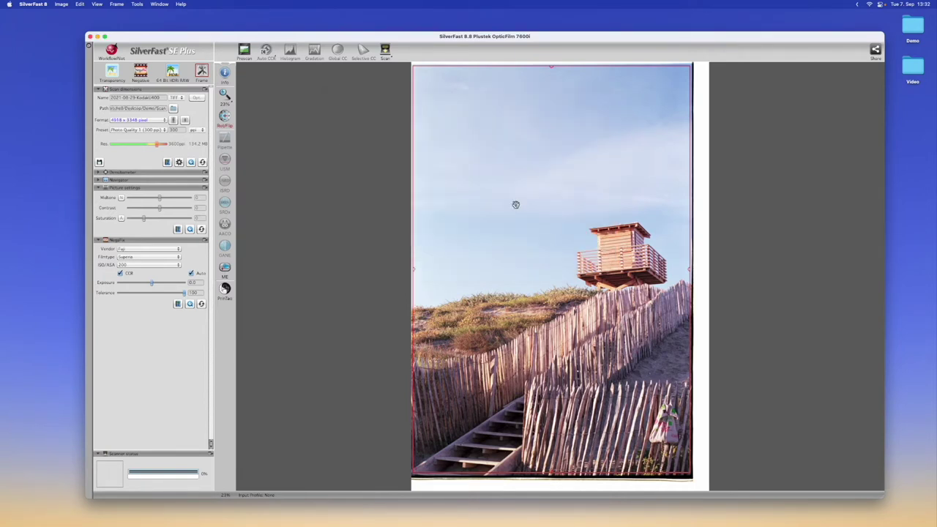
left_click(126, 124)
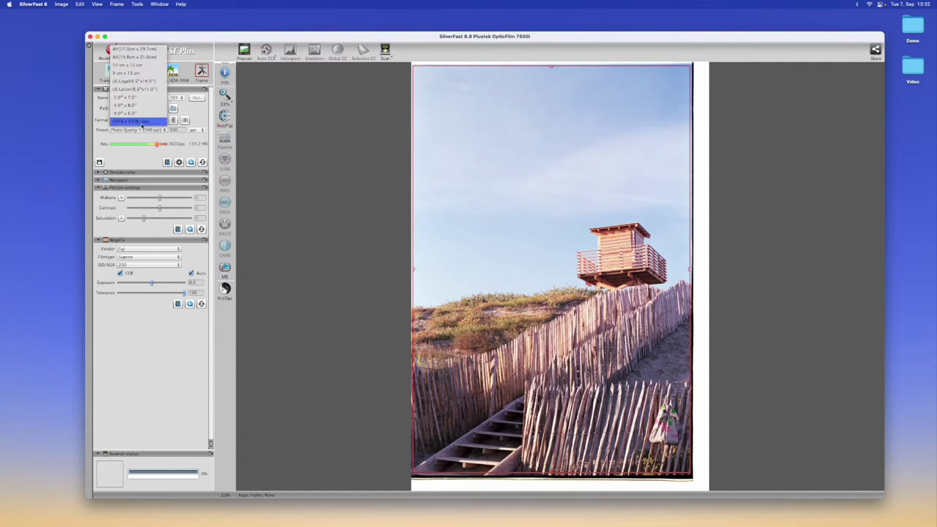
left_click(202, 116)
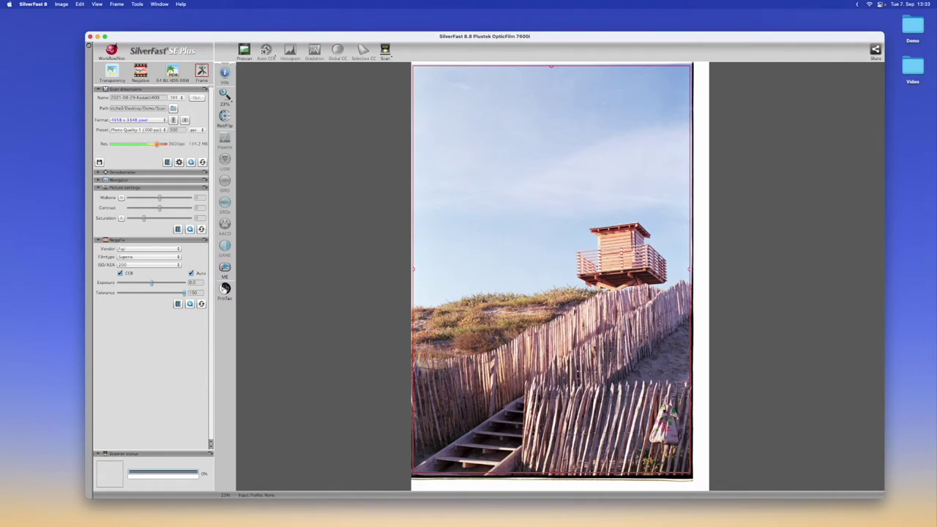
Step: Collapse the Picture settings and Negative panels and run the final scan
left_click(98, 188)
left_click(99, 196)
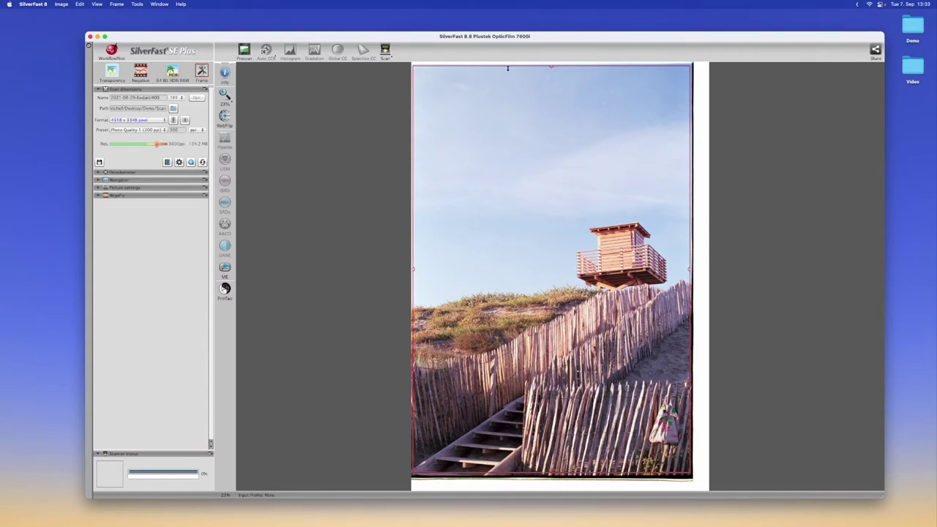
left_click(386, 51)
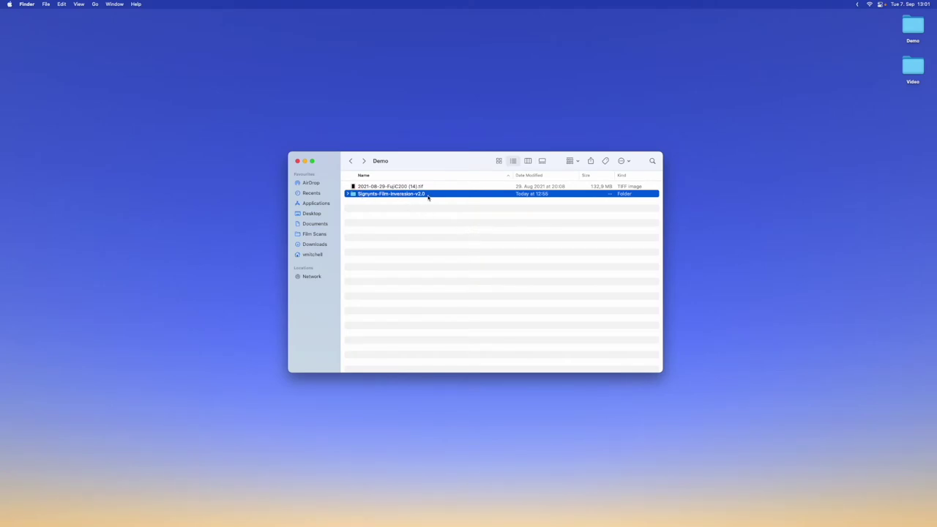
double_click(406, 196)
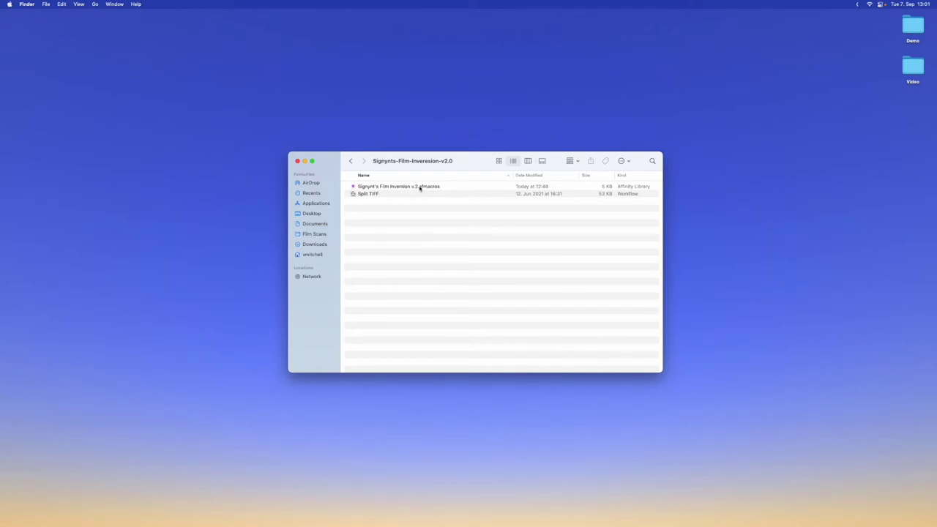
left_click(431, 187)
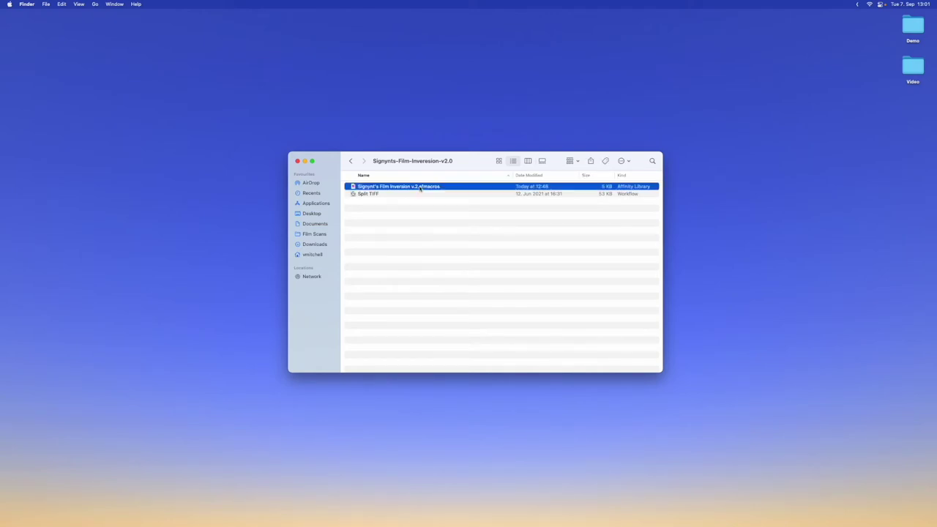
left_click(369, 195)
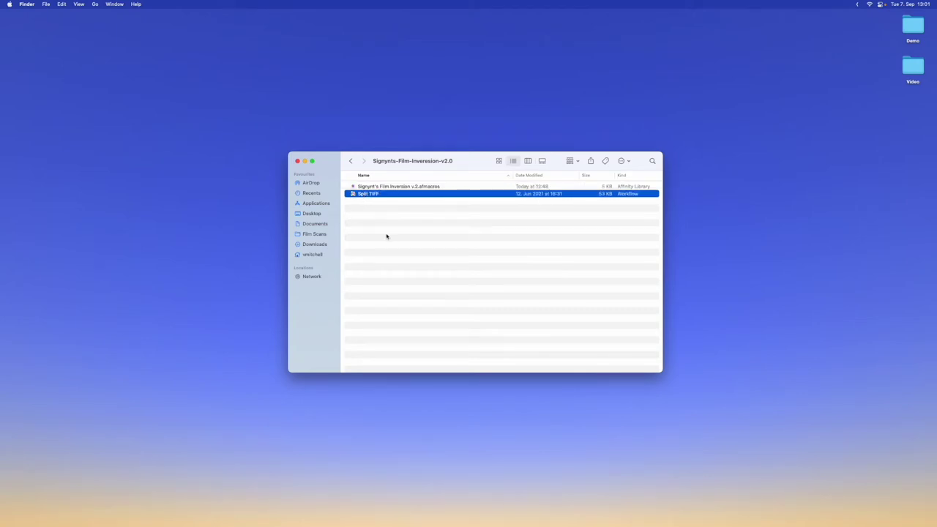
double_click(370, 193)
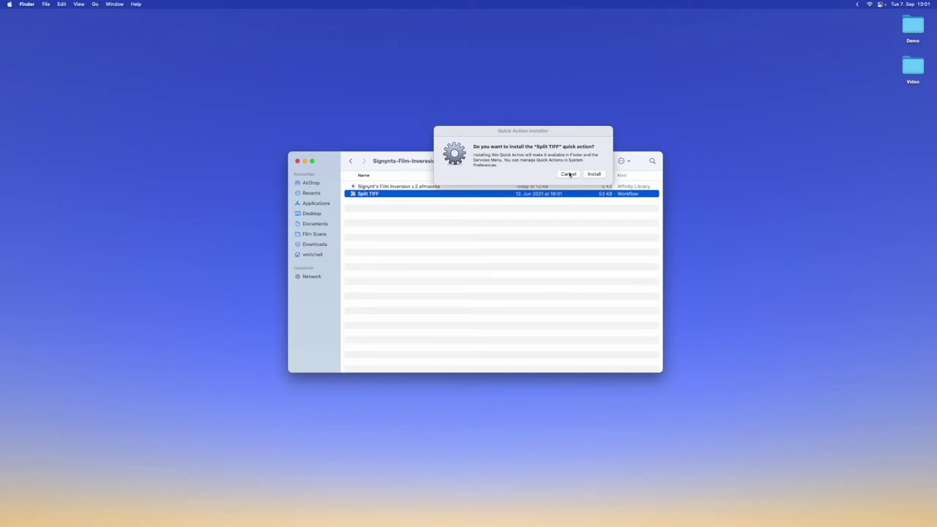
left_click(597, 174)
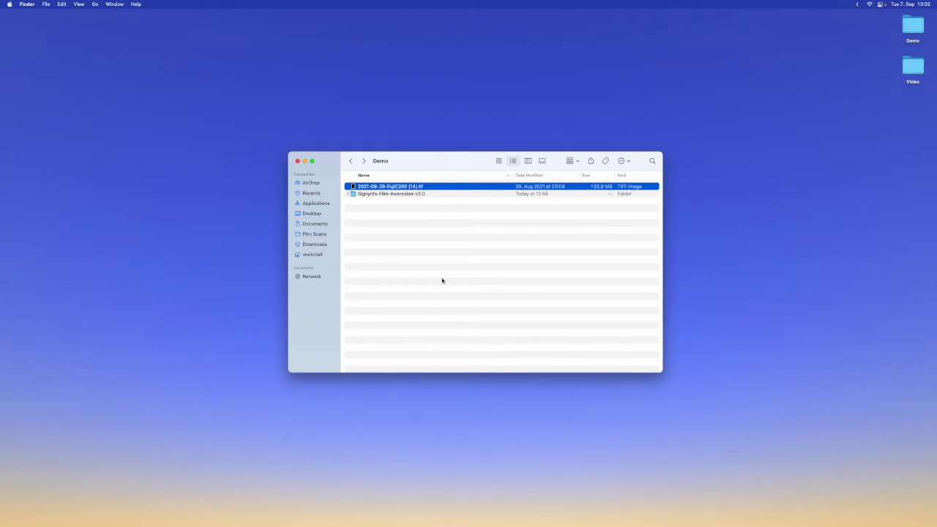
Step: Run Quick Actions > Split TIFF on the FujiC200 (14) scan and inspect the aaa and aab files
right_click(359, 187)
mouse_move(424, 323)
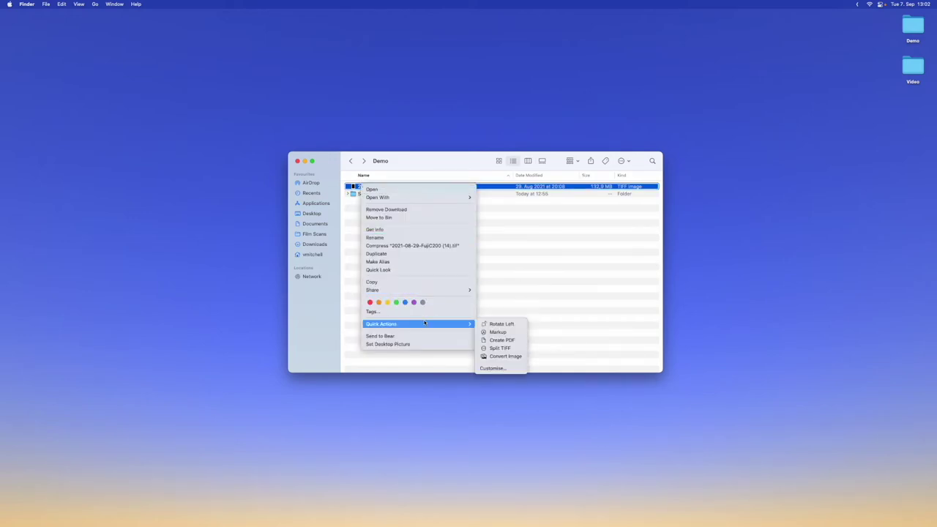
left_click(506, 348)
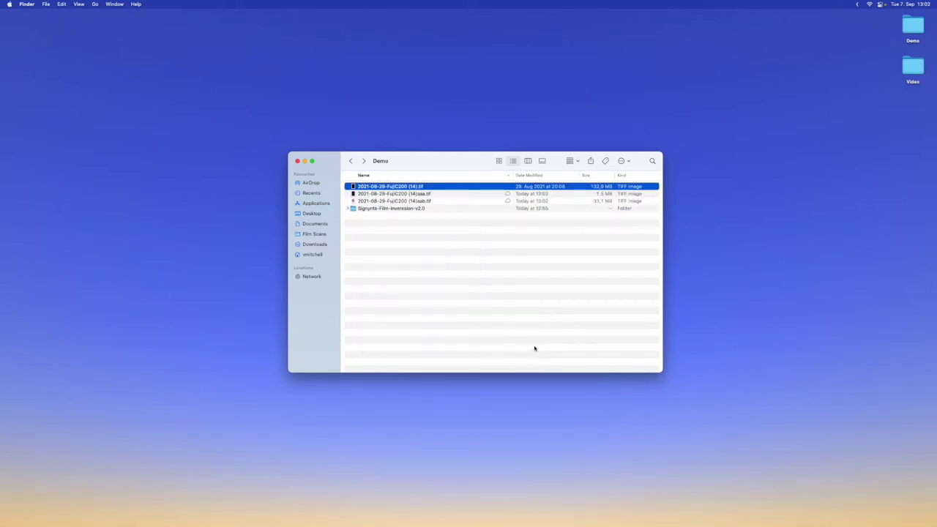
left_click(388, 195)
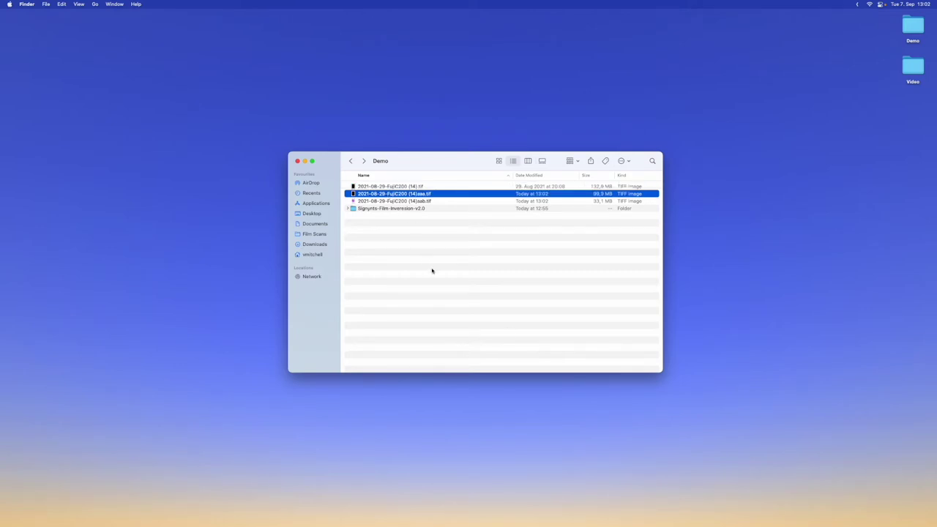
left_click(402, 202)
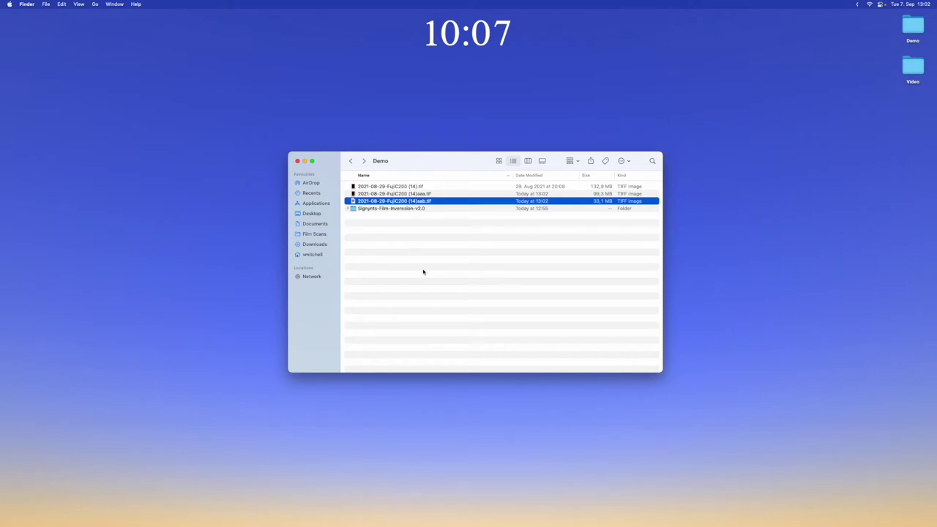
key("Up")
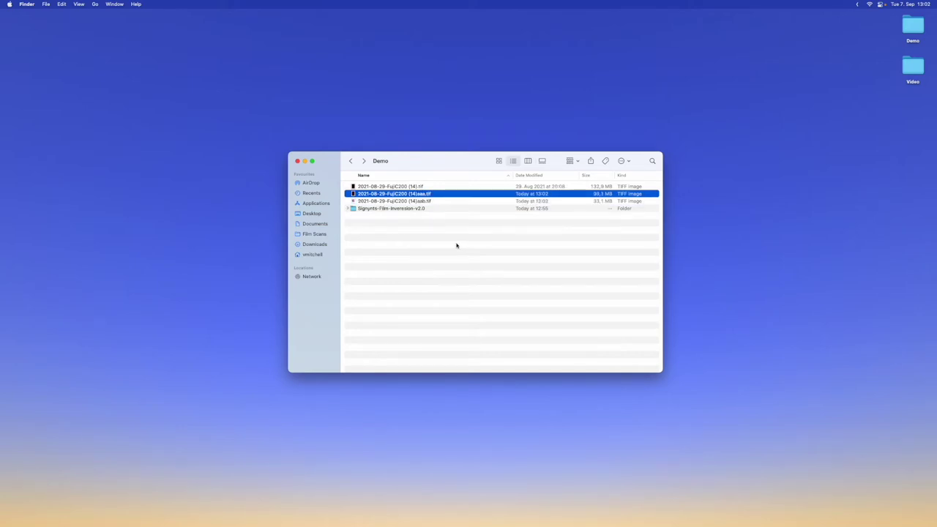
Step: Open 2021-08-29-FujiC200 (14)aaa.tif in Affinity Photo
right_click(436, 195)
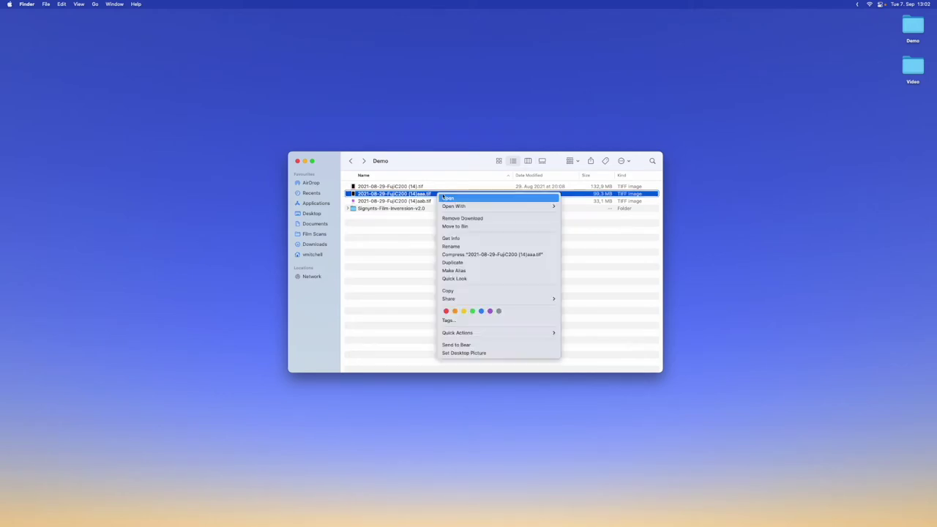
mouse_move(512, 206)
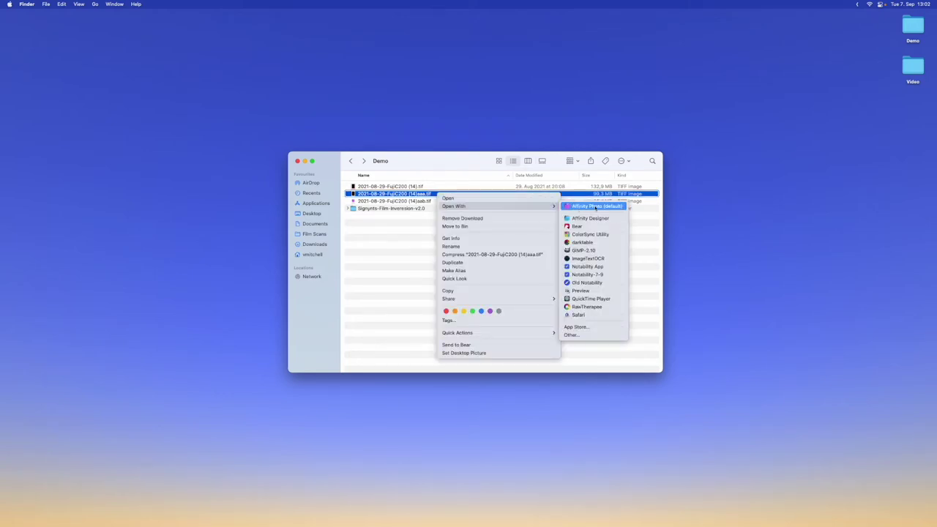
left_click(578, 206)
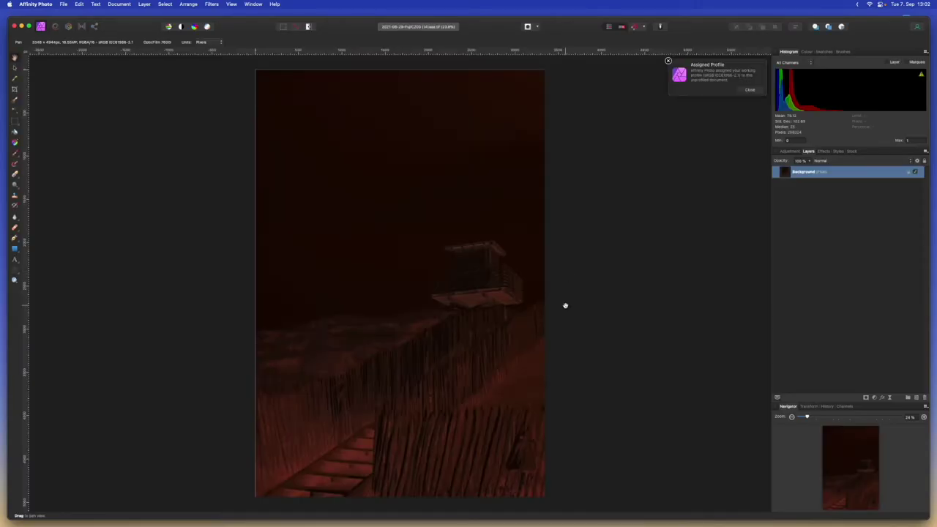
Step: Drag (14)aab.tif from Finder onto the Affinity canvas as a second layer
key("ctrl+Up")
left_click(759, 434)
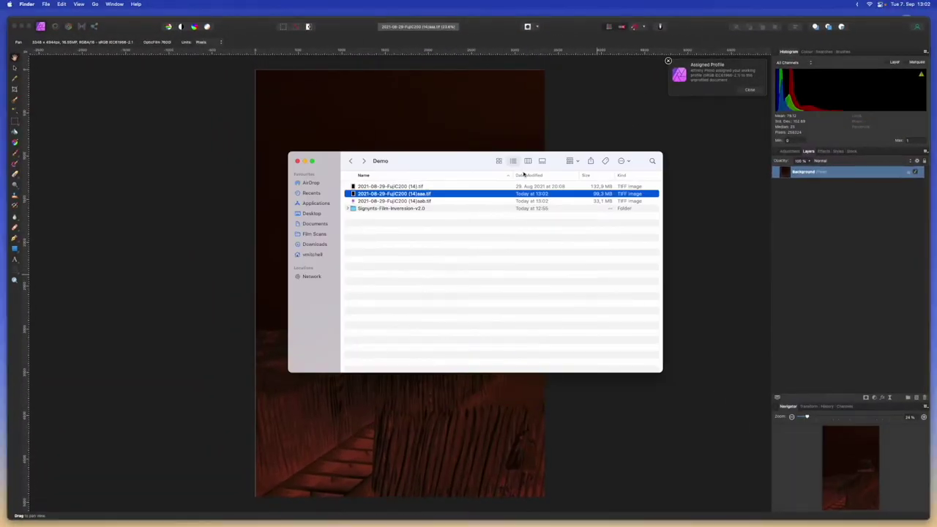
left_click_drag(479, 161, 743, 306)
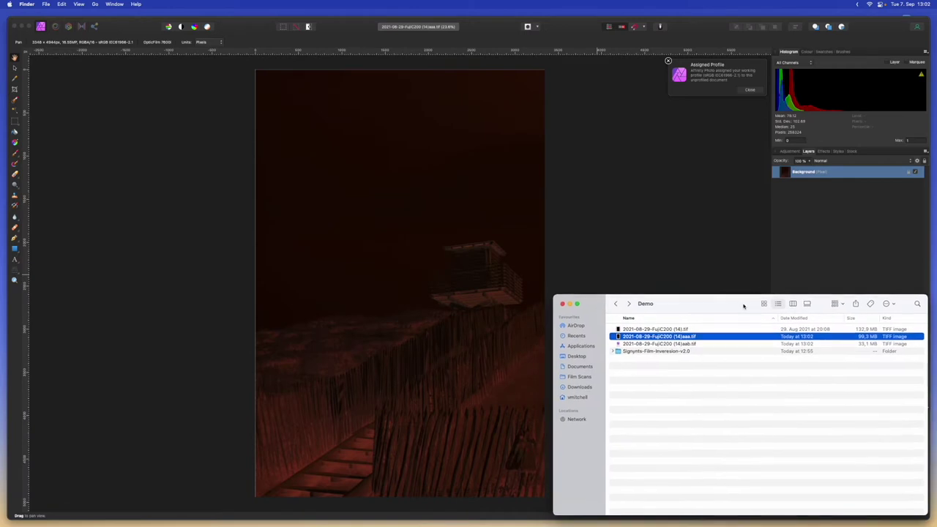
left_click(651, 344)
left_click_drag(651, 343, 475, 170)
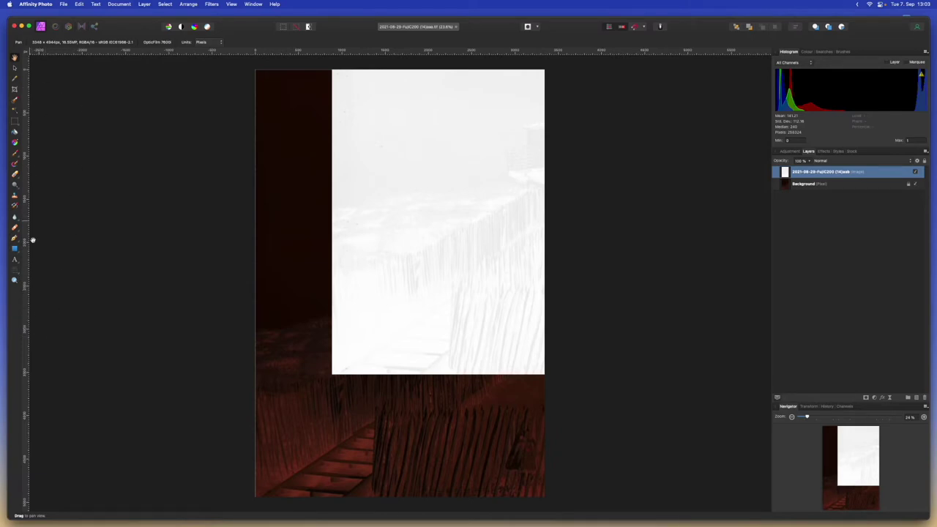
Step: Show the macro Library panel via View > Studio > Library
left_click(230, 4)
mouse_move(244, 173)
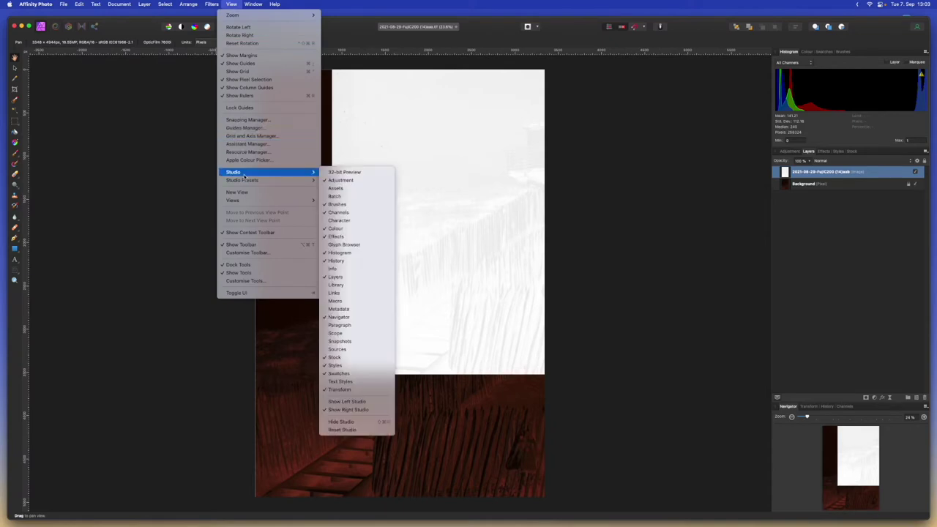
left_click(342, 284)
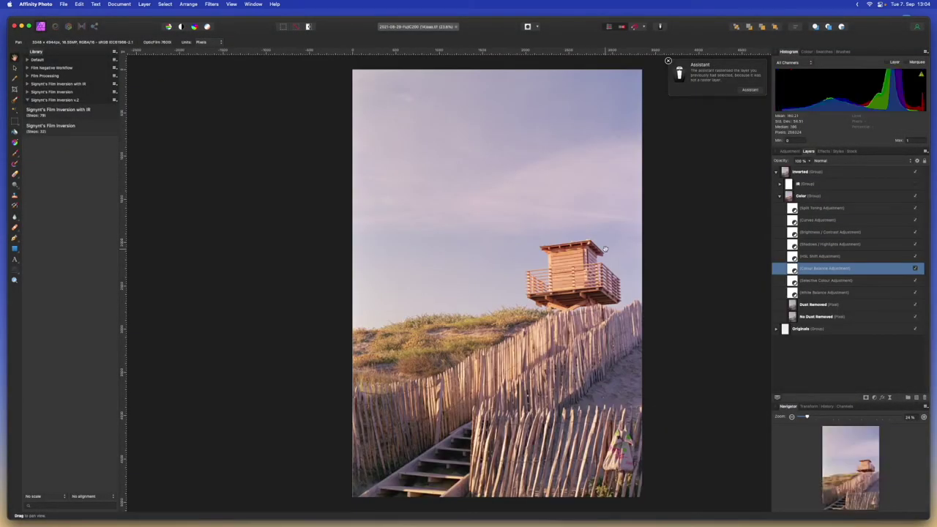
left_click(853, 305)
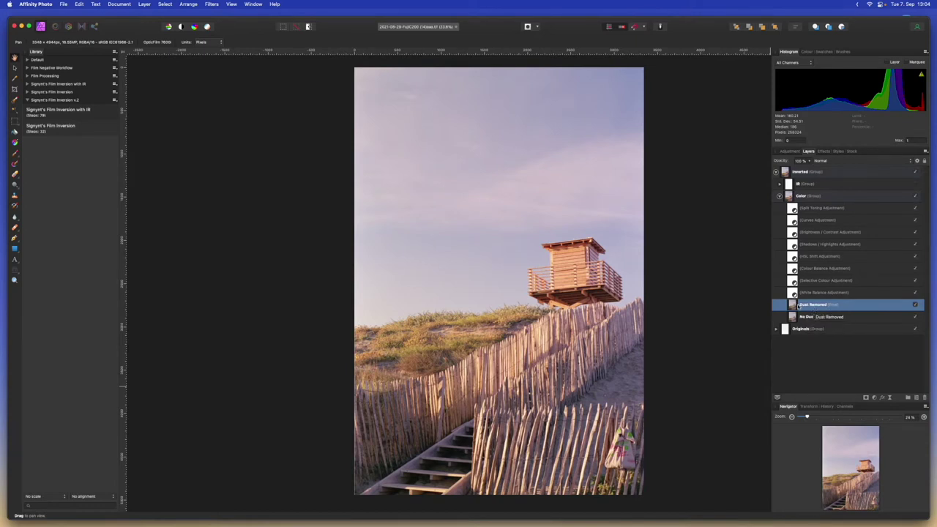
left_click(915, 305)
key("super+1")
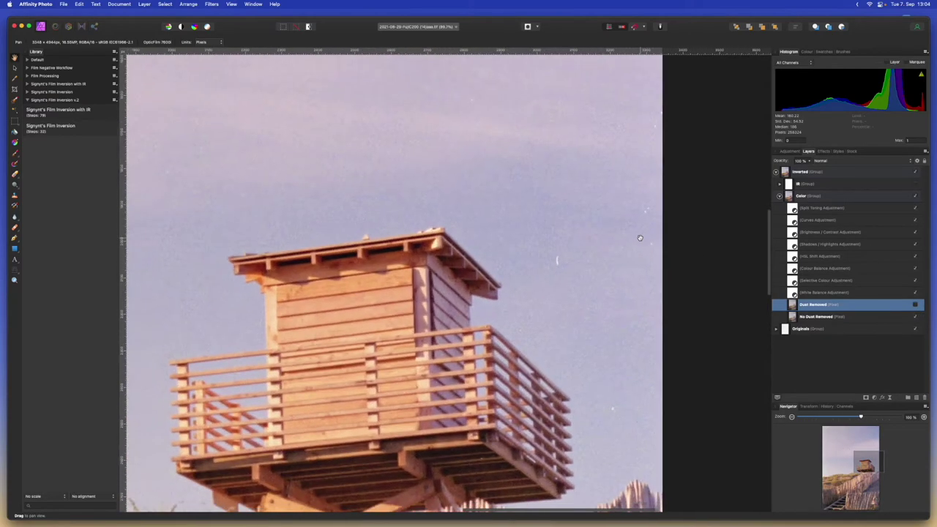
left_click(914, 305)
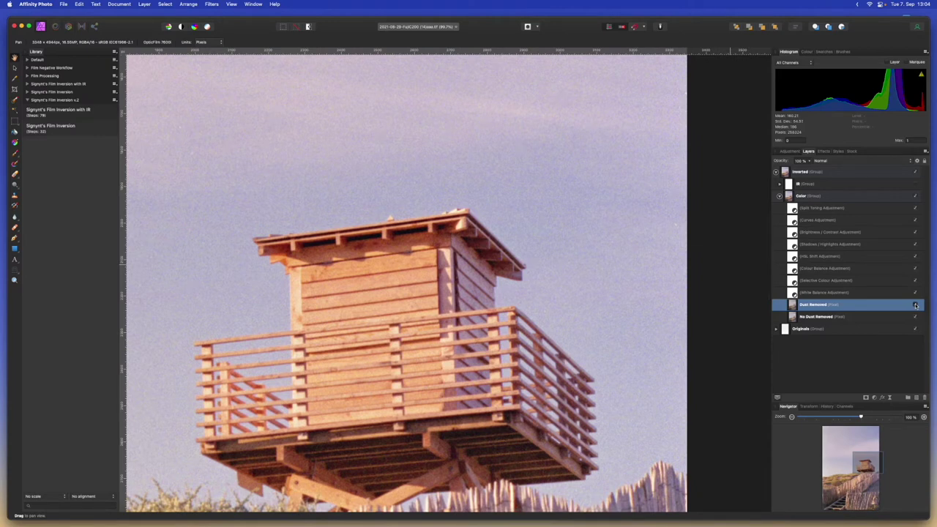
key("super+0")
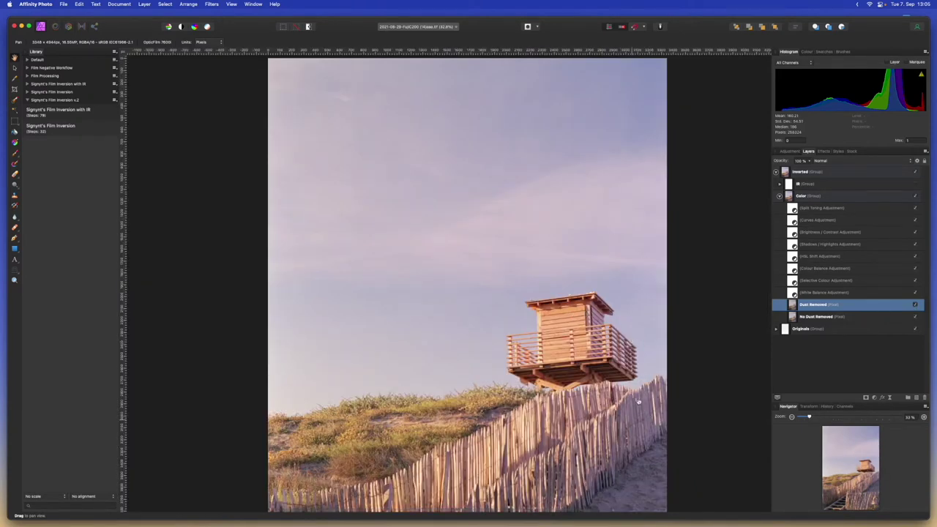
scroll(646, 346, "down", 2)
scroll(677, 460, "down", 2)
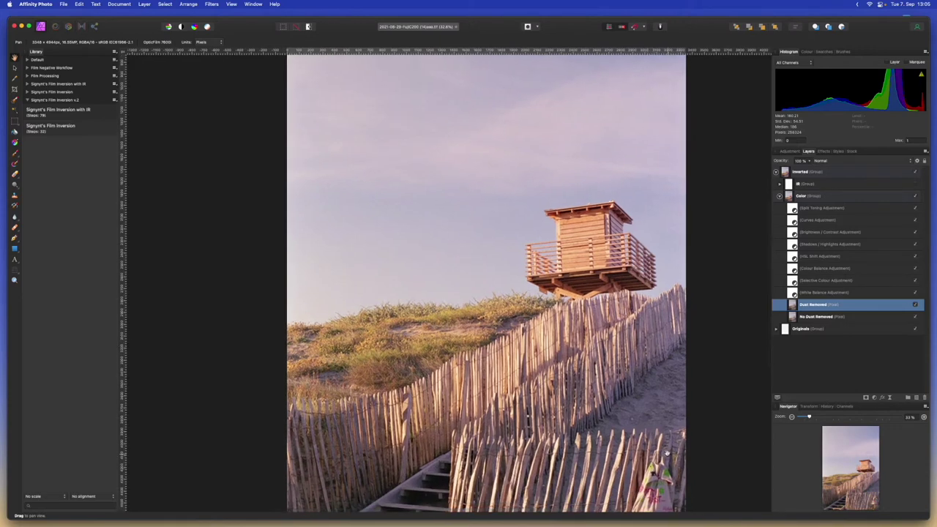
scroll(665, 447, "up", 5)
scroll(665, 447, "up", 2)
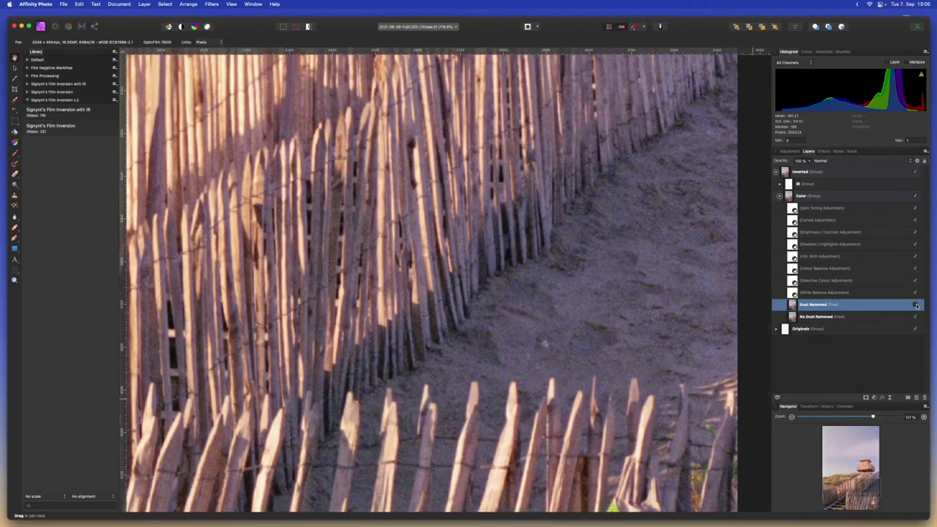
left_click_drag(731, 407, 695, 393)
scroll(696, 393, "up", 3)
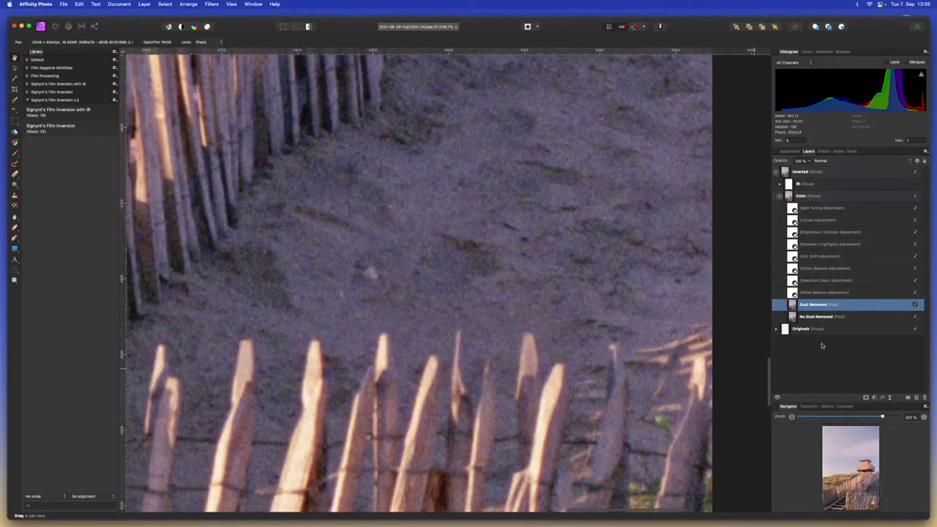
left_click(916, 305)
left_click(916, 304)
left_click(916, 305)
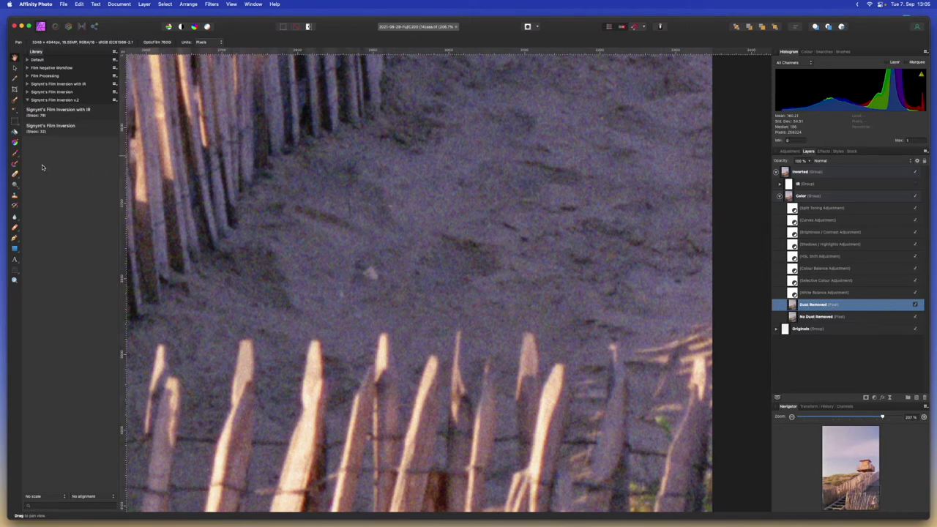
Step: Switch to the Erase Brush Tool, reduce its width to about 22 px, and fit the photo in view
left_click(14, 173)
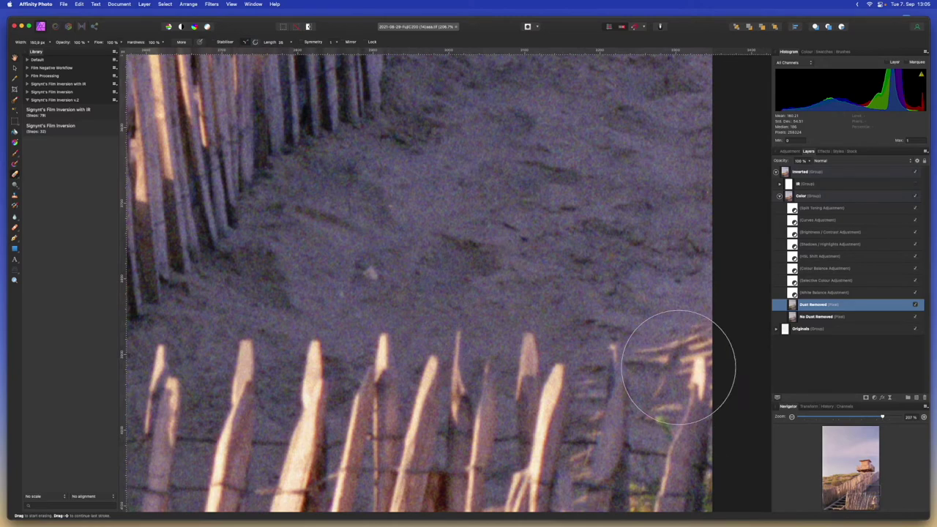
left_click_drag(678, 368, 630, 367)
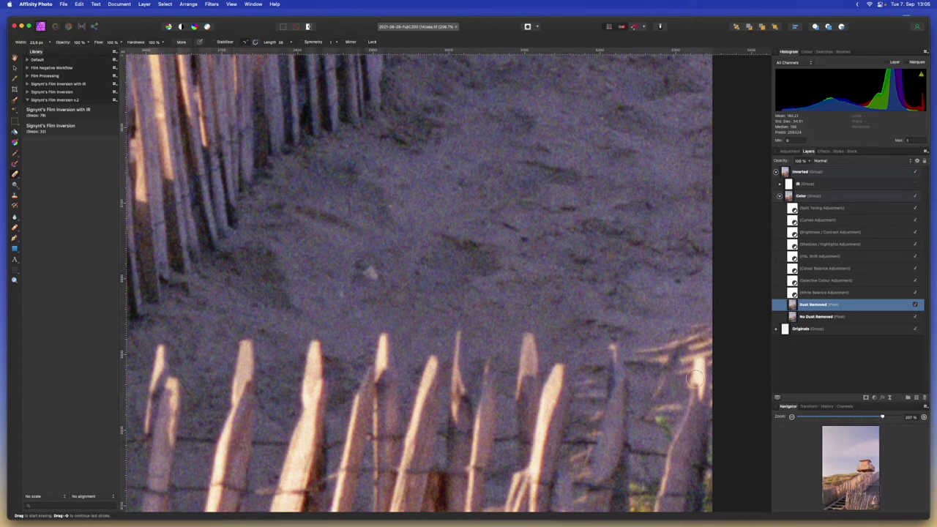
scroll(596, 415, "down", 10)
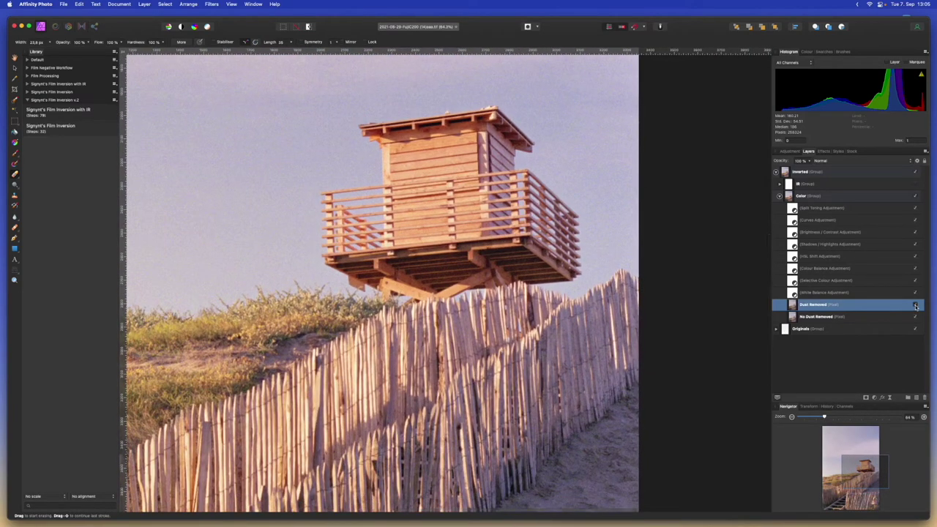
key("super+0")
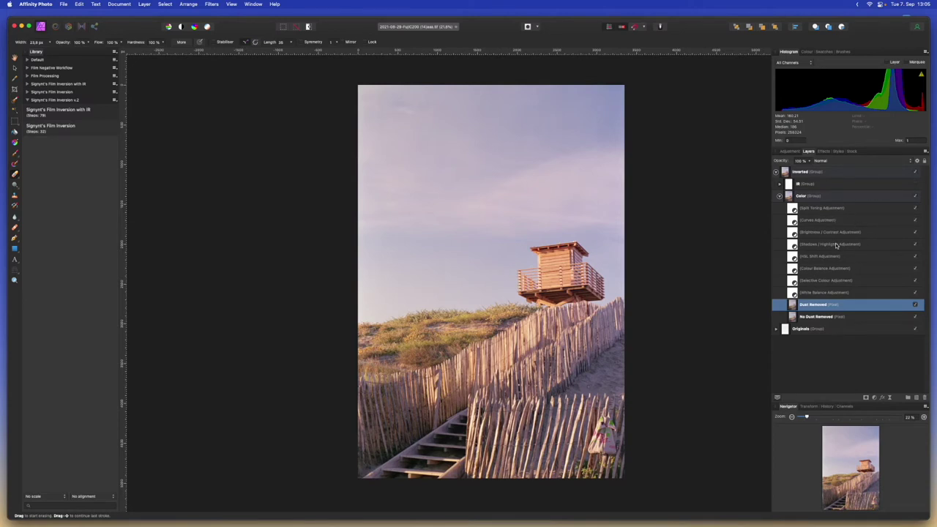
Step: Lower the White Balance adjustment to about -21% to cool the photo, then open HSL Shift
left_click(874, 397)
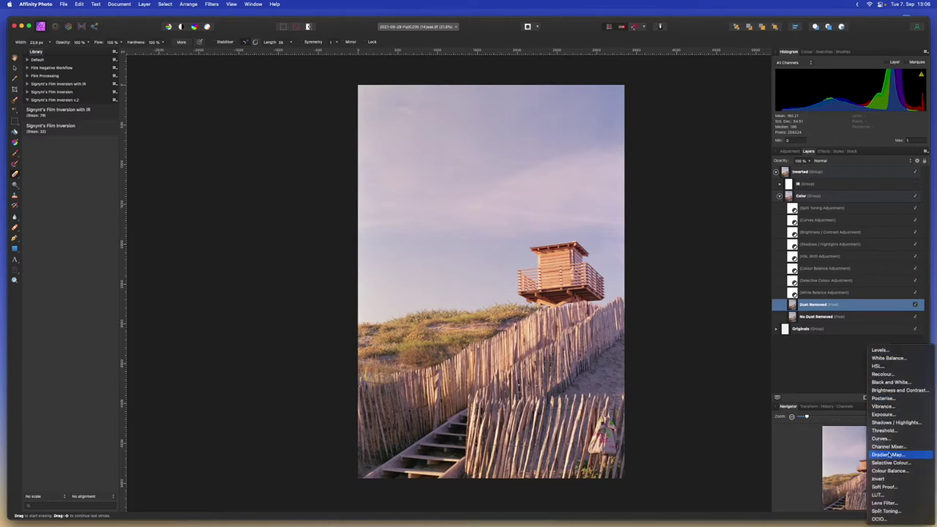
left_click(711, 314)
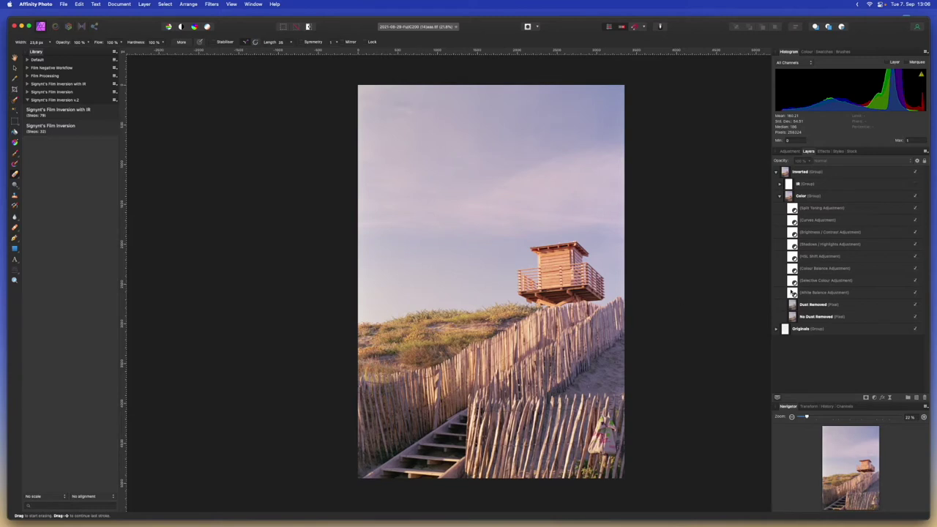
double_click(808, 293)
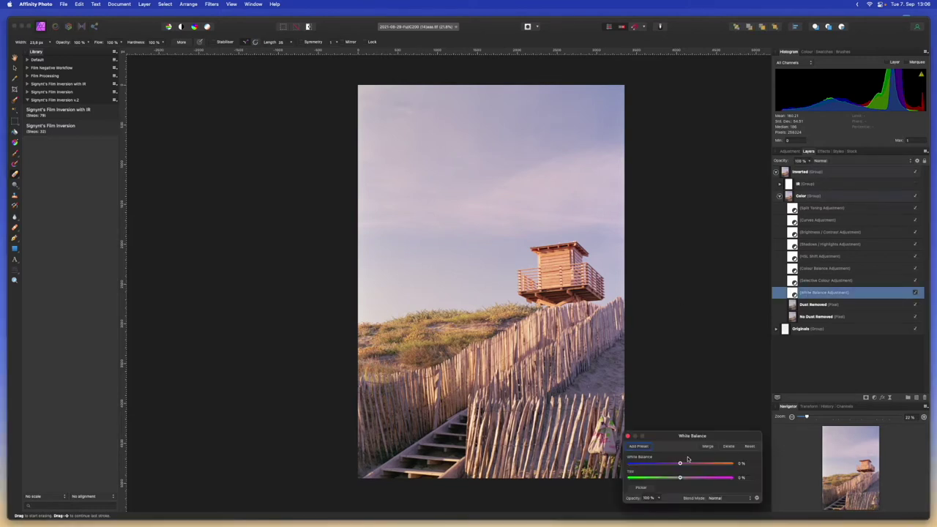
left_click_drag(680, 463, 669, 478)
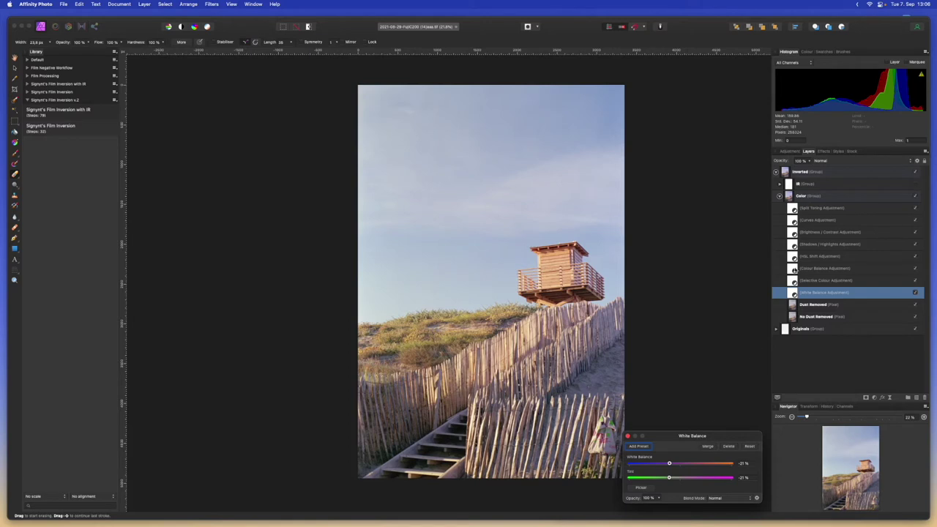
left_click(793, 257)
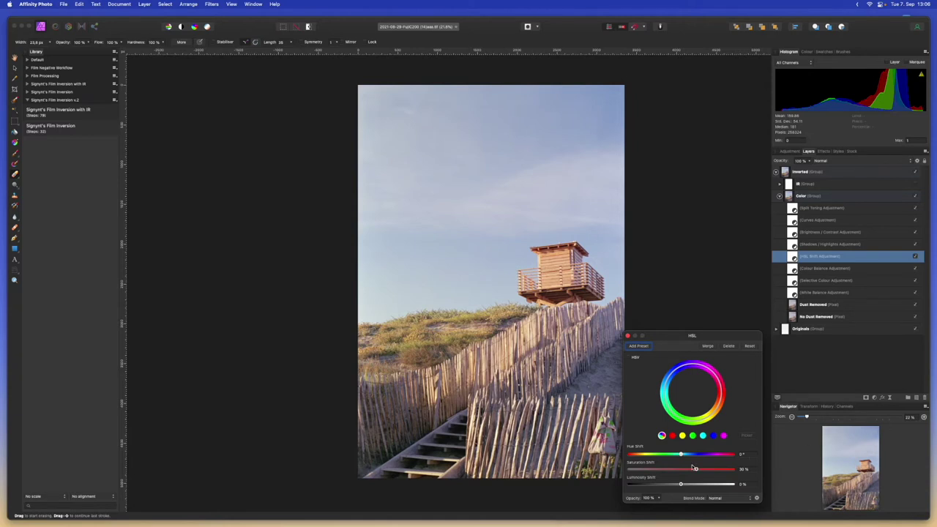
Step: Raise HSL saturation to 32% and set Selective Colour Blues to 31% cyan, -21% magenta
left_click_drag(695, 469, 700, 470)
double_click(792, 281)
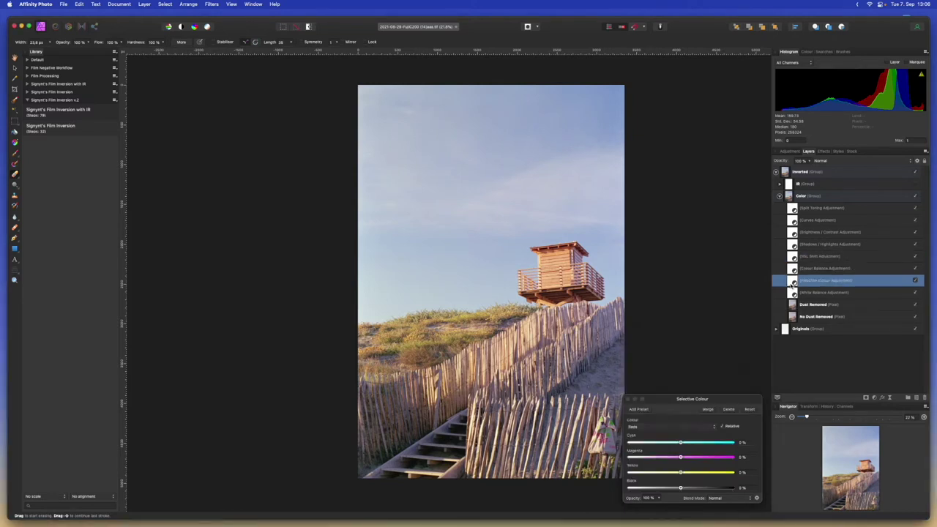
left_click(654, 429)
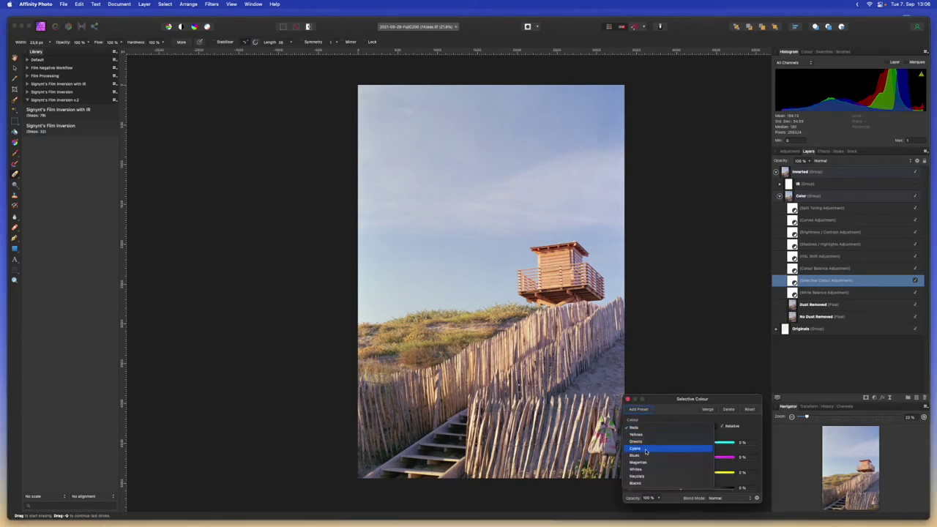
left_click(633, 455)
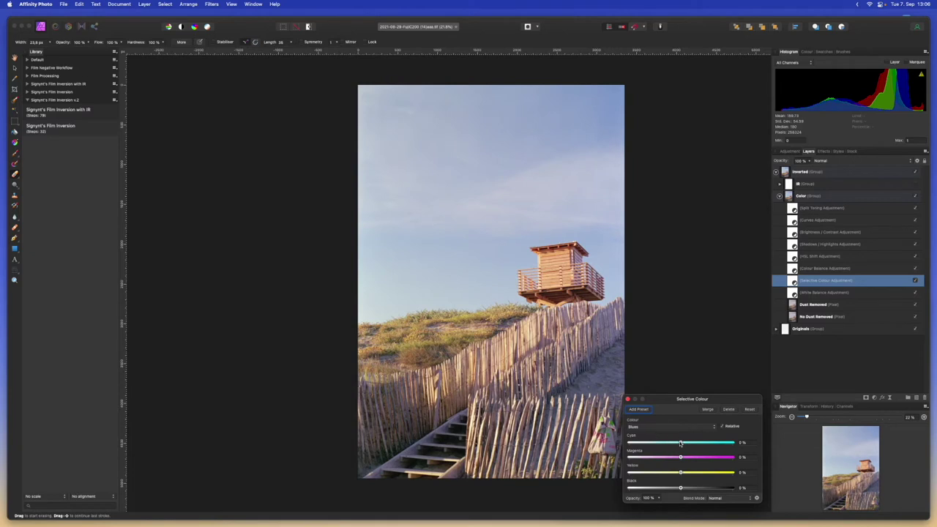
left_click_drag(681, 443, 695, 444)
left_click_drag(681, 459, 671, 460)
Step: Raise the Split Toning shadows saturation from 4% to about 21%
left_click(796, 211)
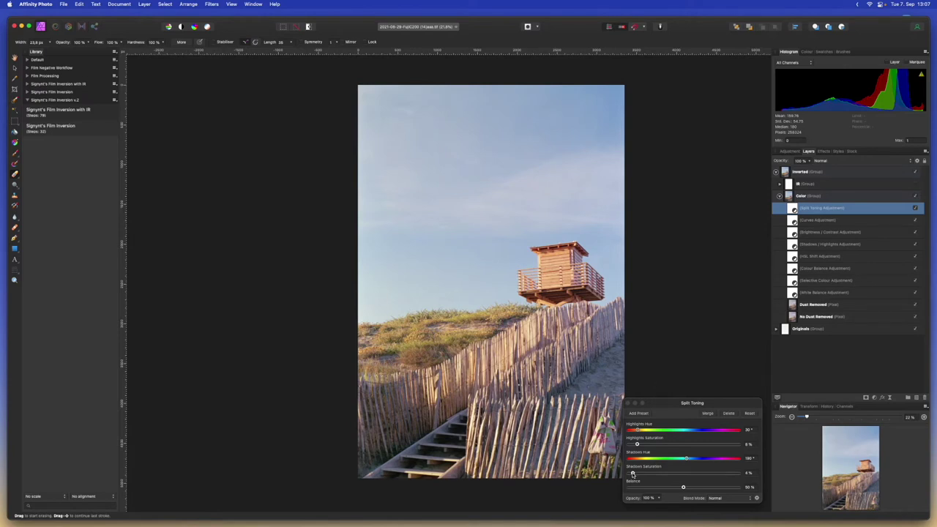
left_click_drag(632, 474, 660, 473)
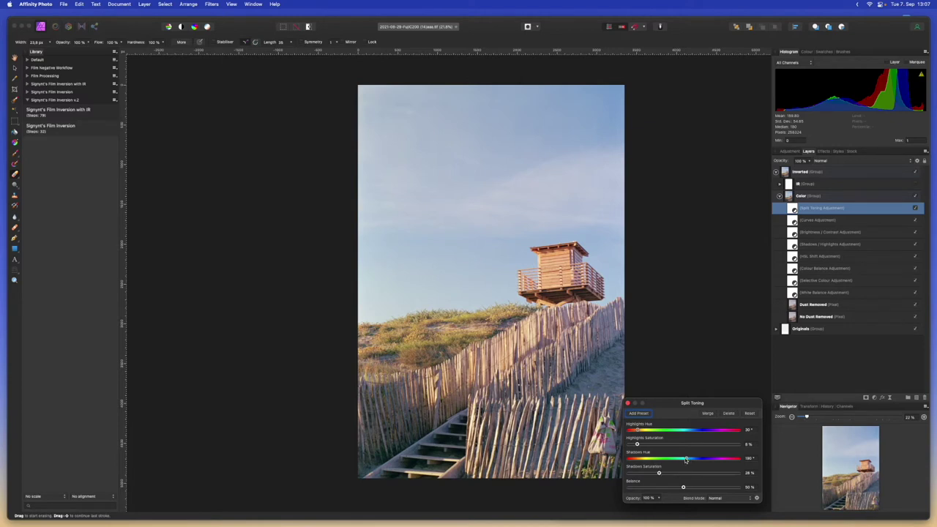
mouse_move(658, 473)
left_mouse_down()
mouse_move(629, 471)
mouse_move(670, 472)
mouse_move(651, 473)
left_mouse_up()
Step: Add a LUT adjustment using the Teal and Orange look
left_click(791, 151)
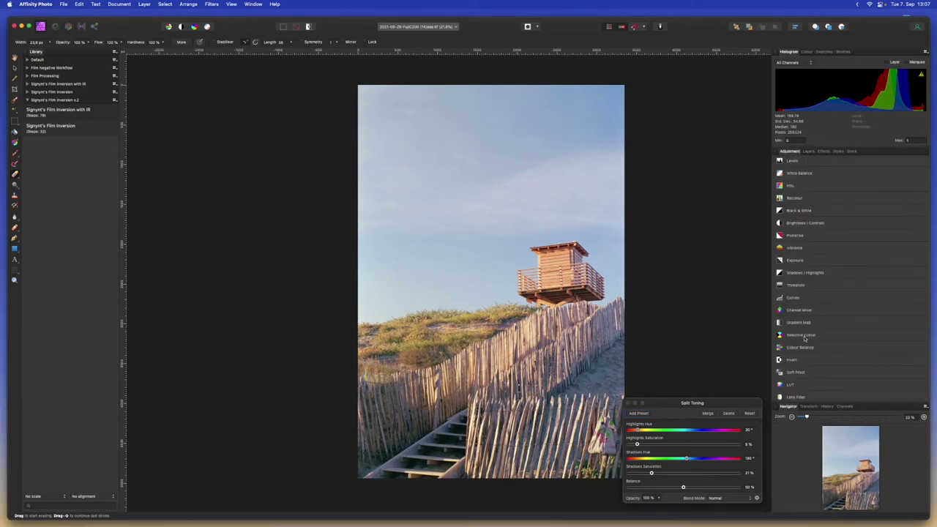
left_click(791, 385)
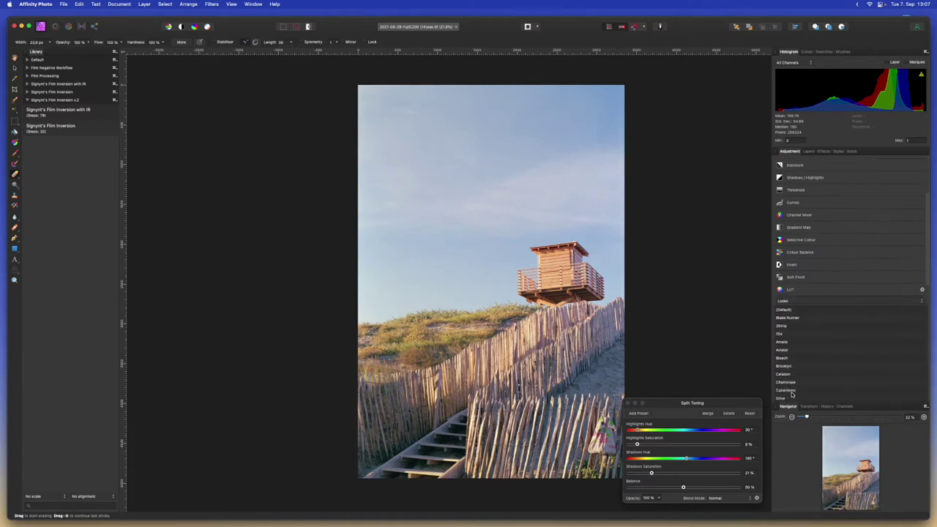
scroll(794, 391, "down", 10)
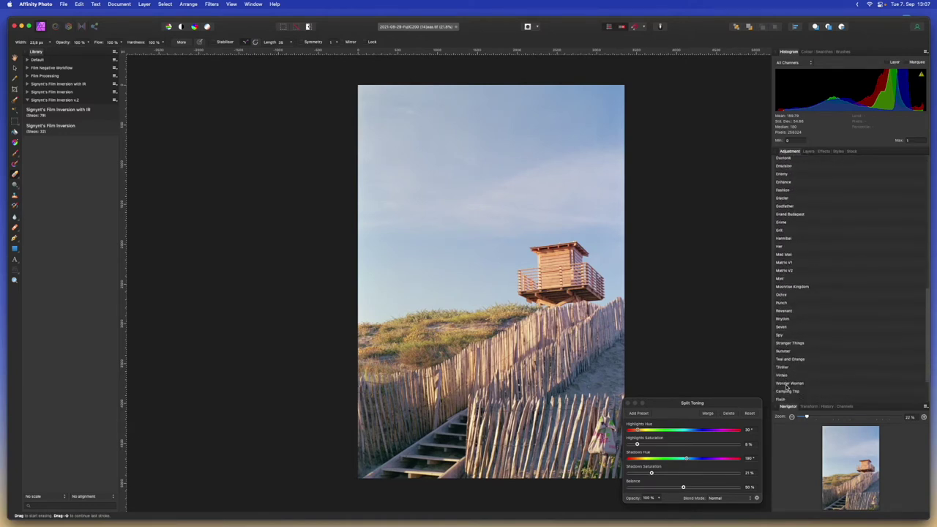
scroll(802, 386, "down", 2)
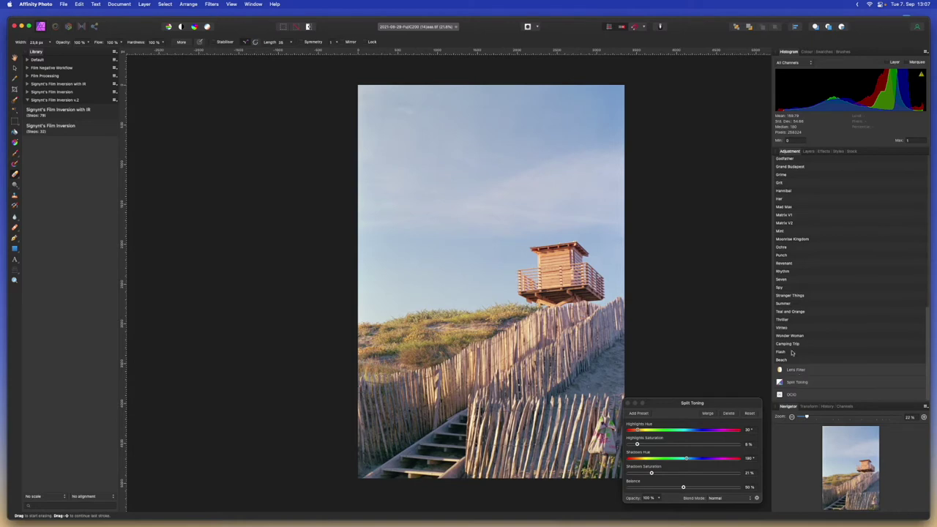
left_click(797, 311)
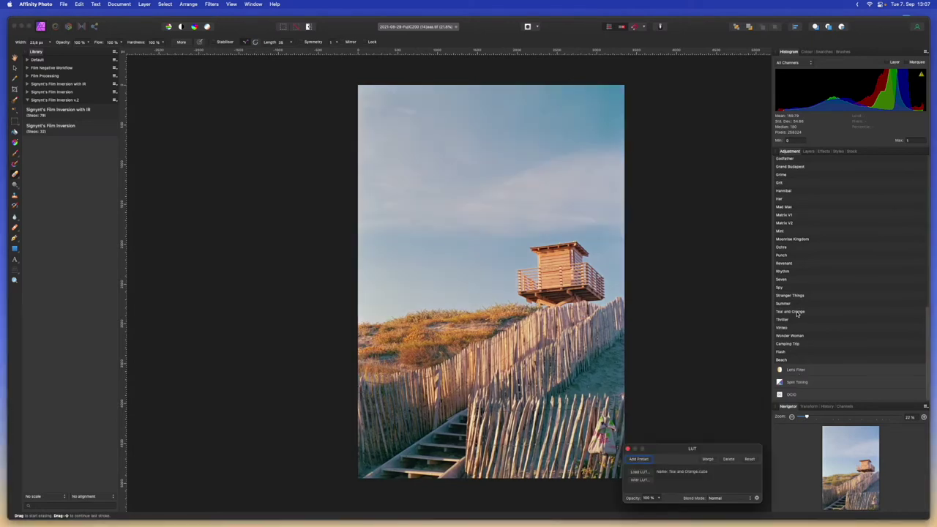
Step: Lower the LUT opacity to 37% and close the LUT settings
left_click(658, 498)
left_click_drag(658, 505, 618, 505)
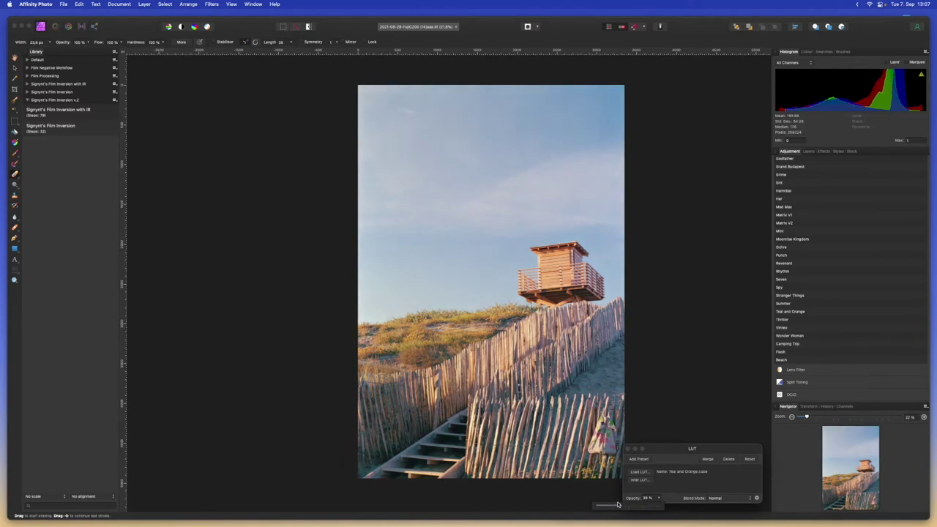
left_click(808, 150)
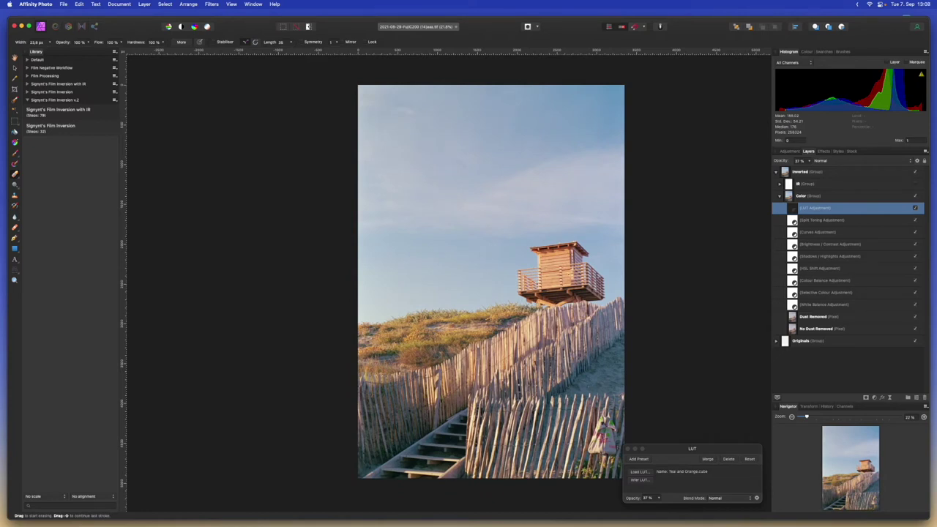
left_click(627, 448)
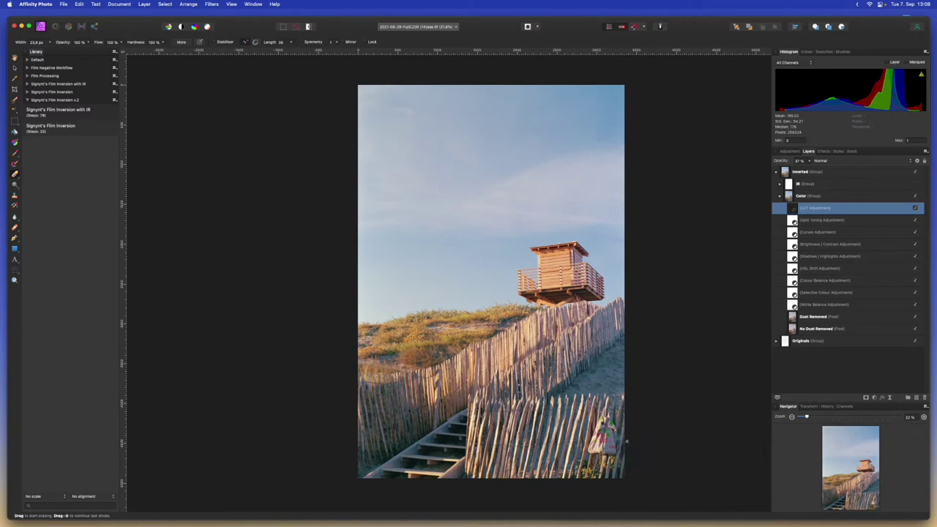
scroll(601, 361, "right", 1)
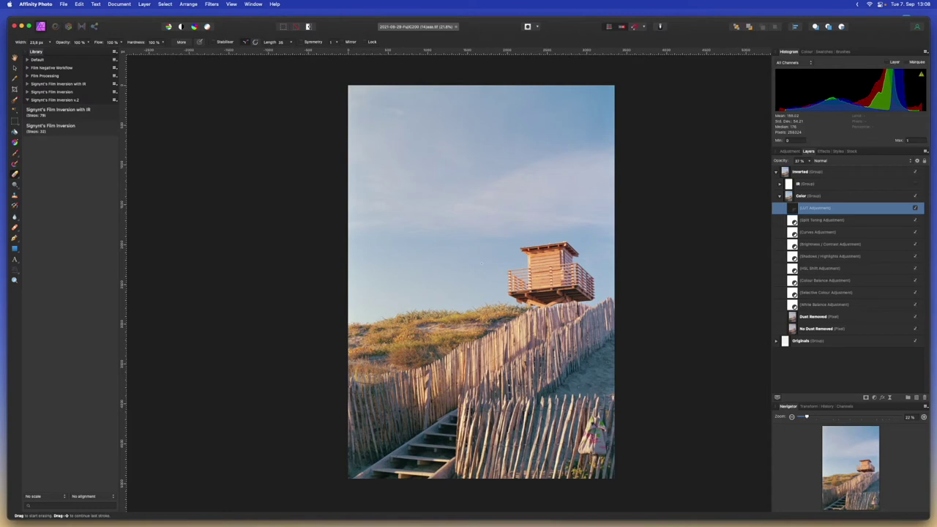
Step: Review the JPEG export settings, cancel the export, and save the document instead
left_click(63, 4)
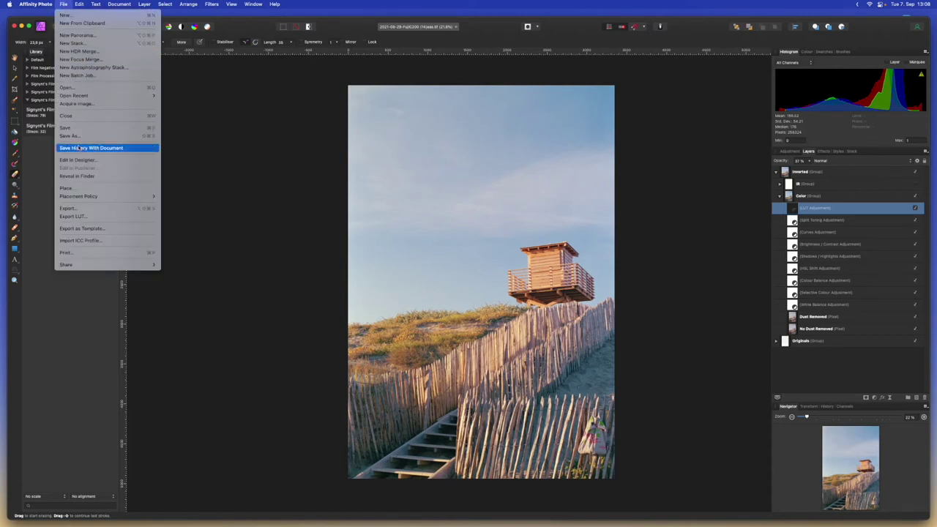
left_click(79, 209)
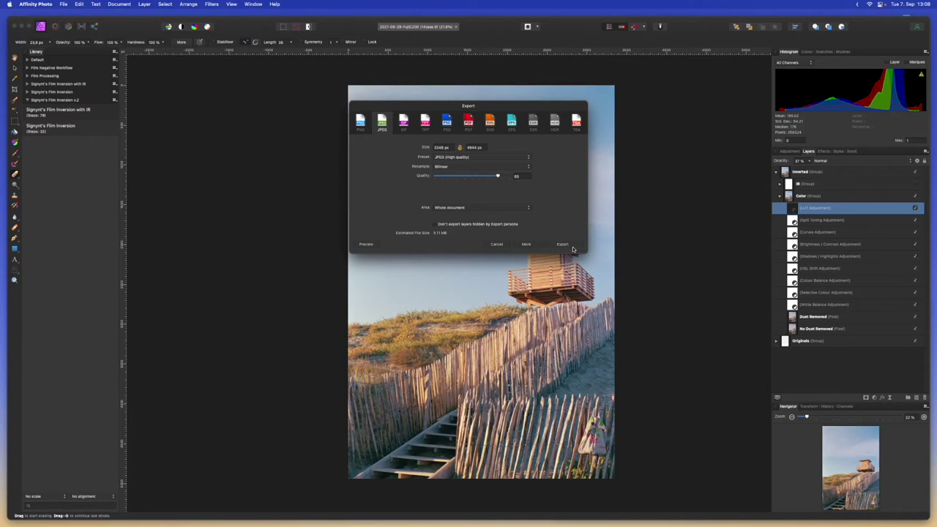
left_click(498, 245)
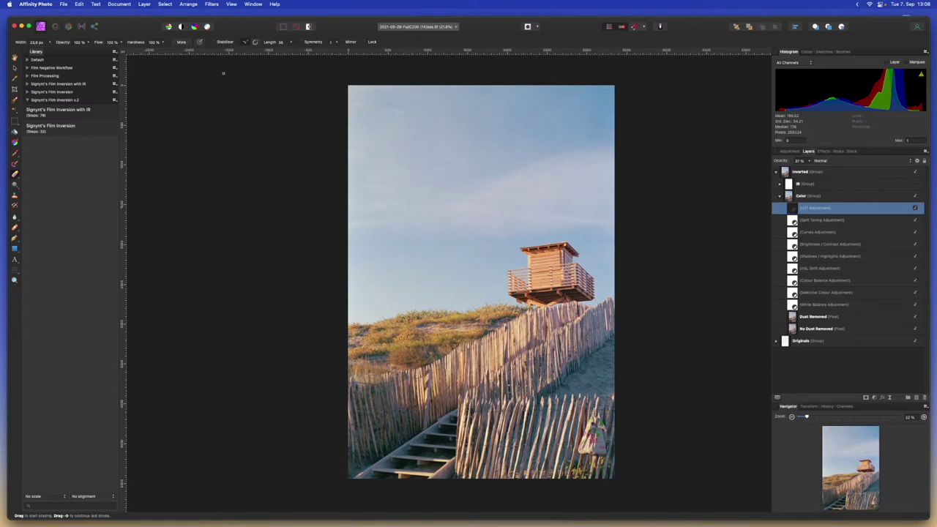
left_click(64, 4)
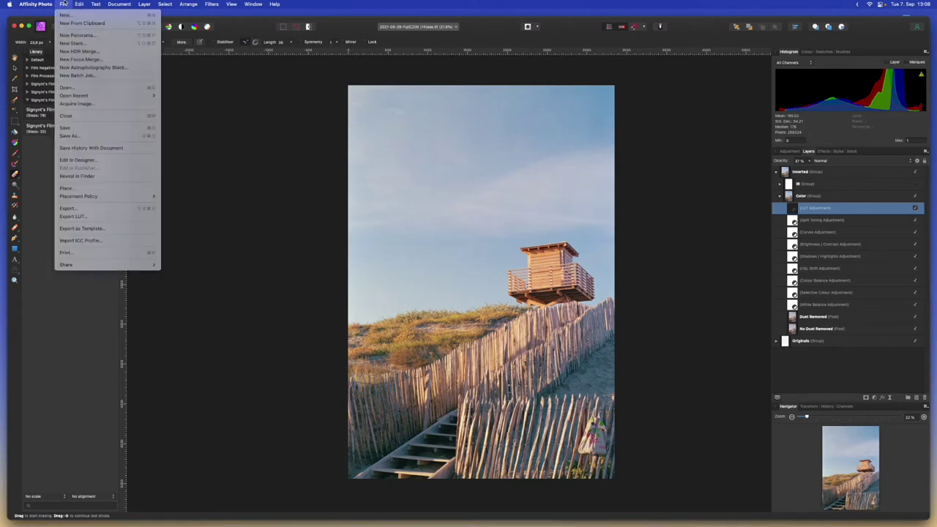
left_click(76, 128)
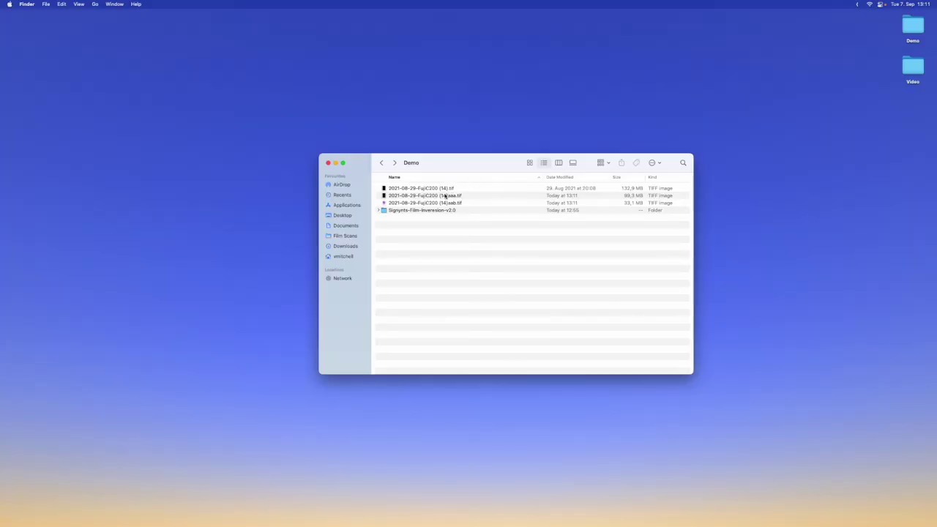
Step: Open (14)aaa.tif in Affinity Photo and drop (14)aab.tif onto its canvas as a layer
double_click(444, 196)
key("ctrl+Up")
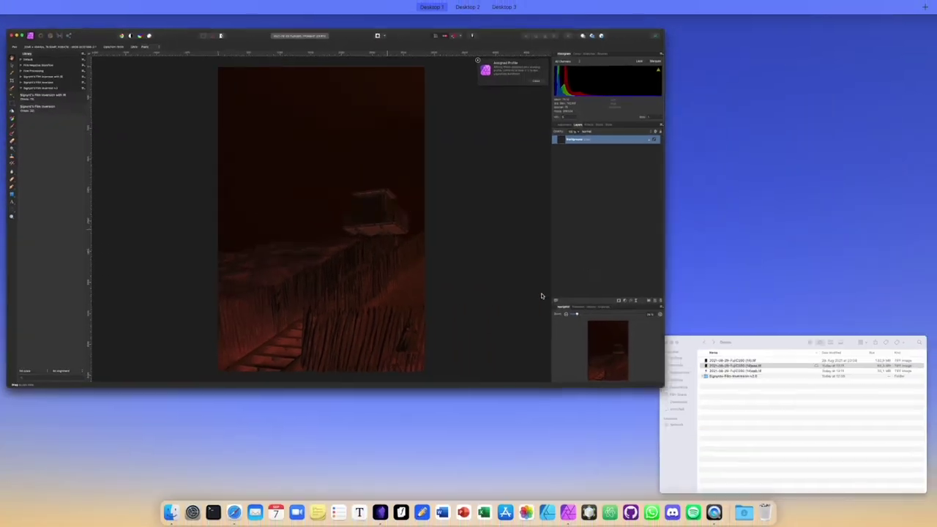
left_click(706, 368)
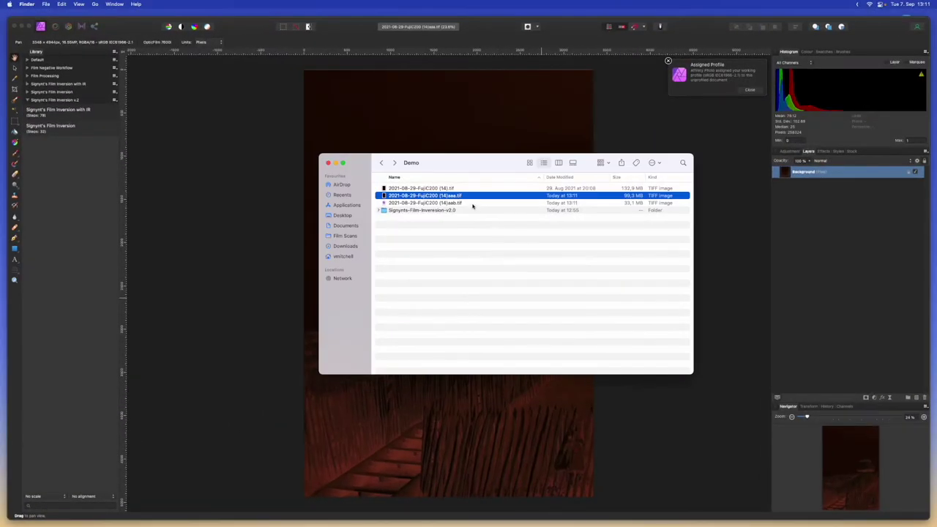
left_click_drag(622, 281, 542, 224)
left_click(651, 194)
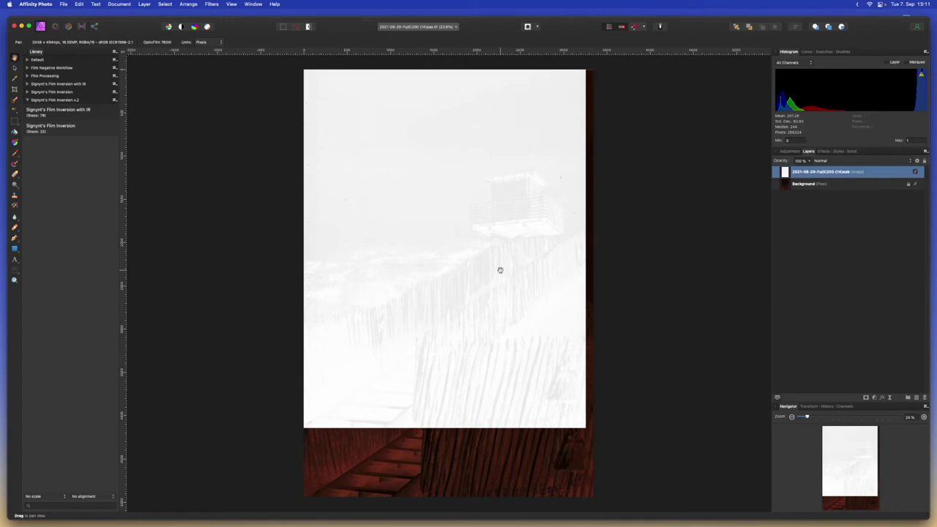
Step: Centre the (14)aab layer horizontally and vertically so it covers the Background
key("v")
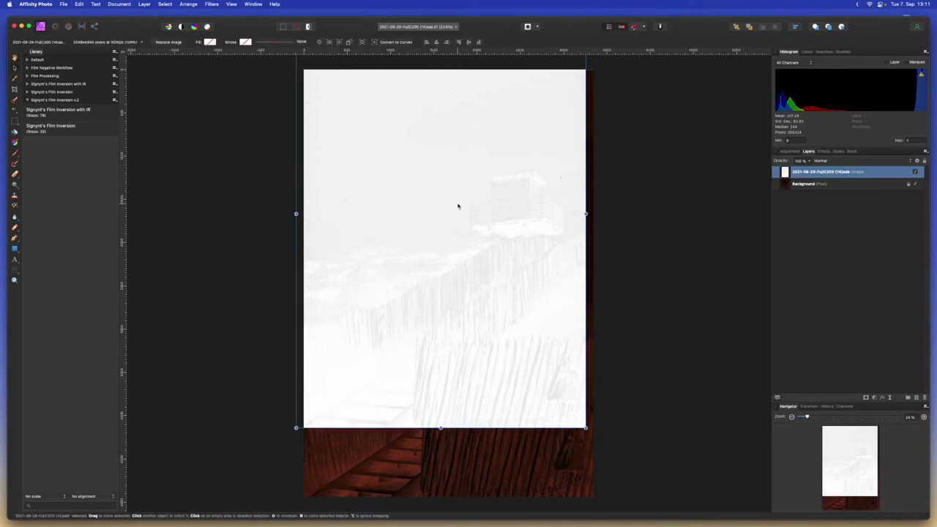
left_click_drag(458, 206, 470, 251)
left_click(794, 27)
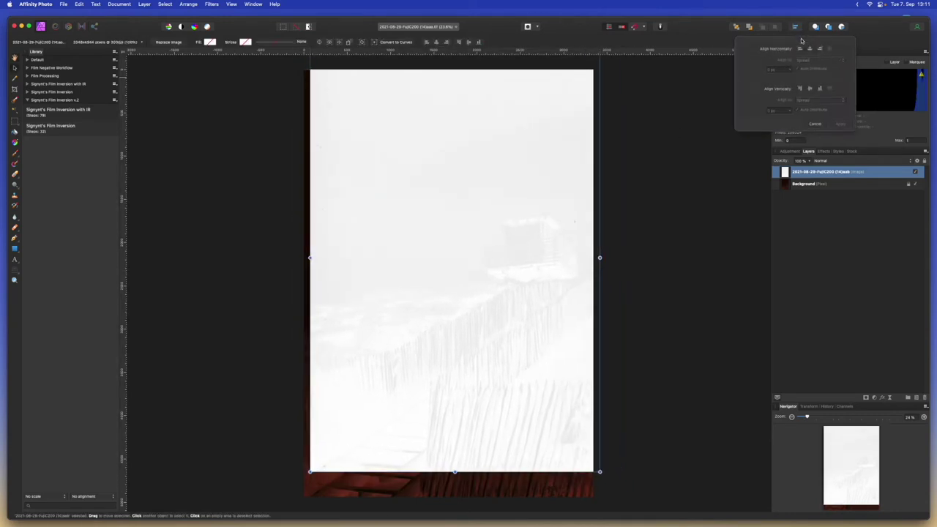
left_click(809, 48)
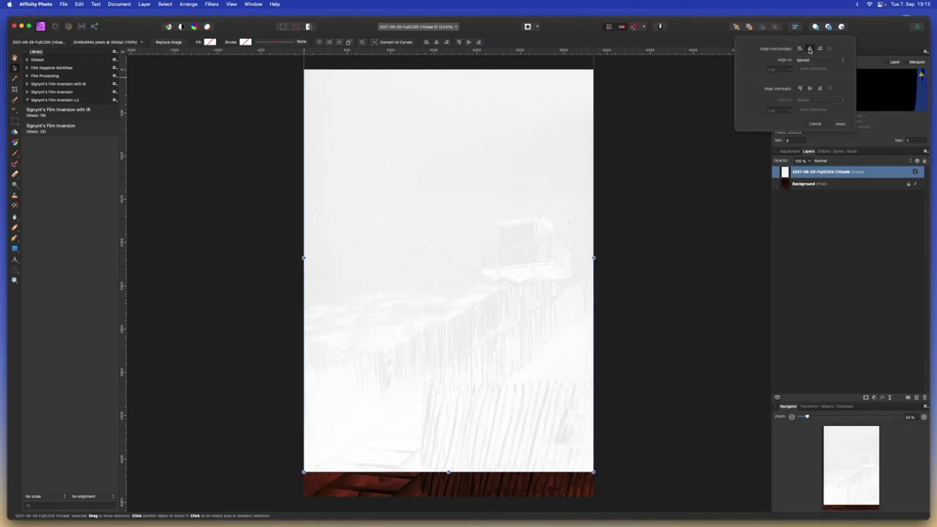
left_click(809, 87)
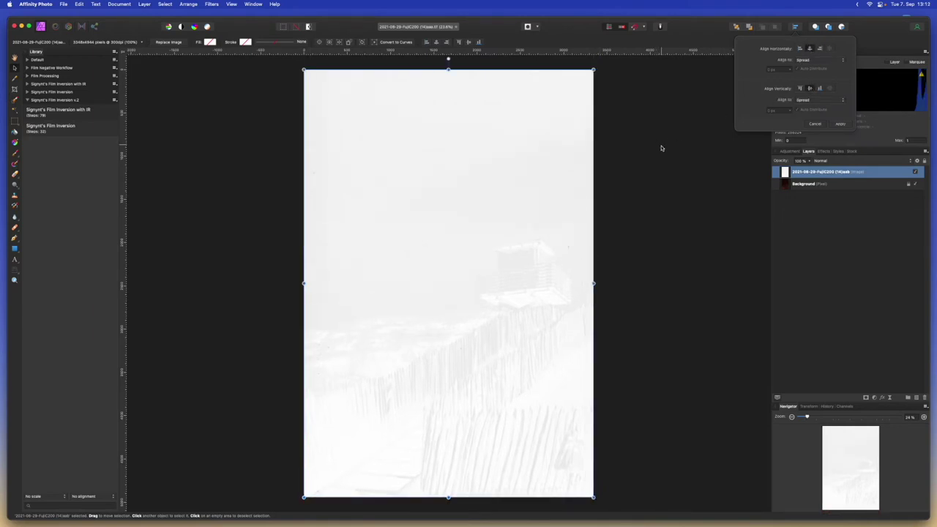
left_click(661, 172)
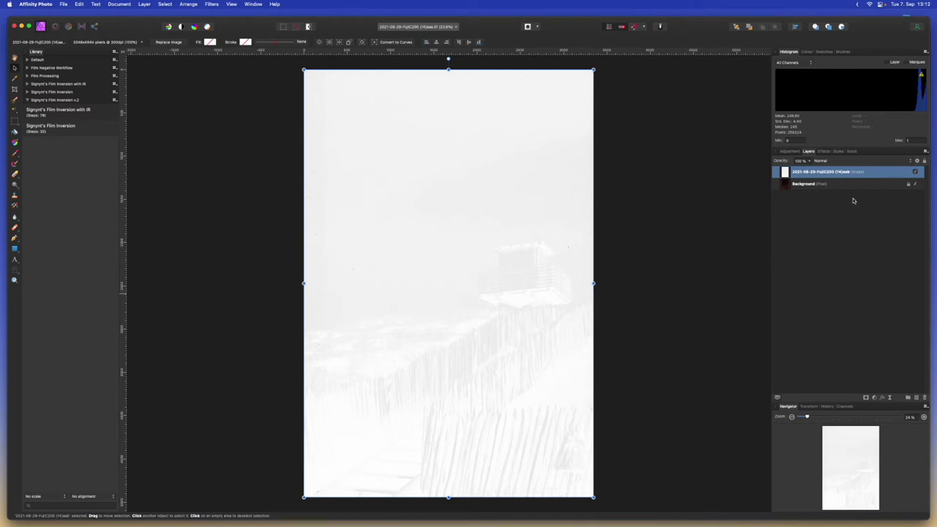
Step: Group the (14)aab and Background layers and name the group 'Originals'
left_click(823, 189, "shift")
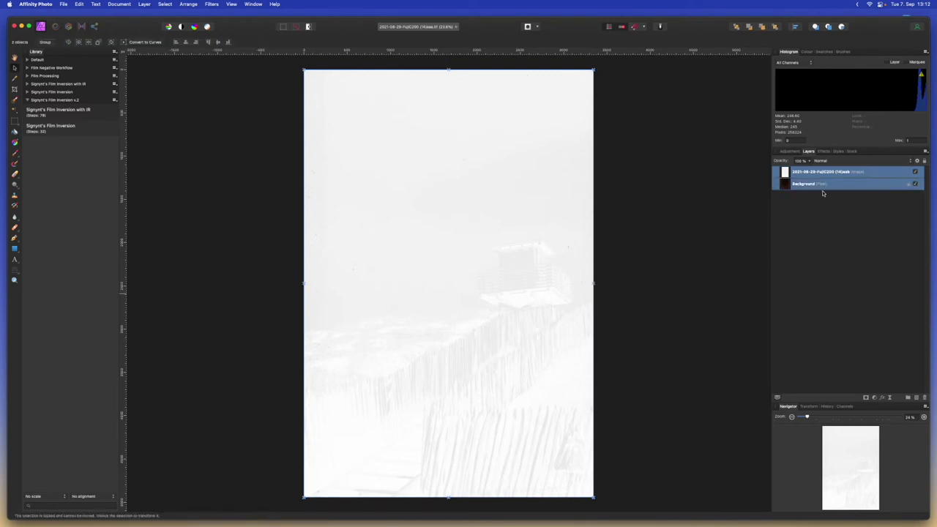
key("super+g")
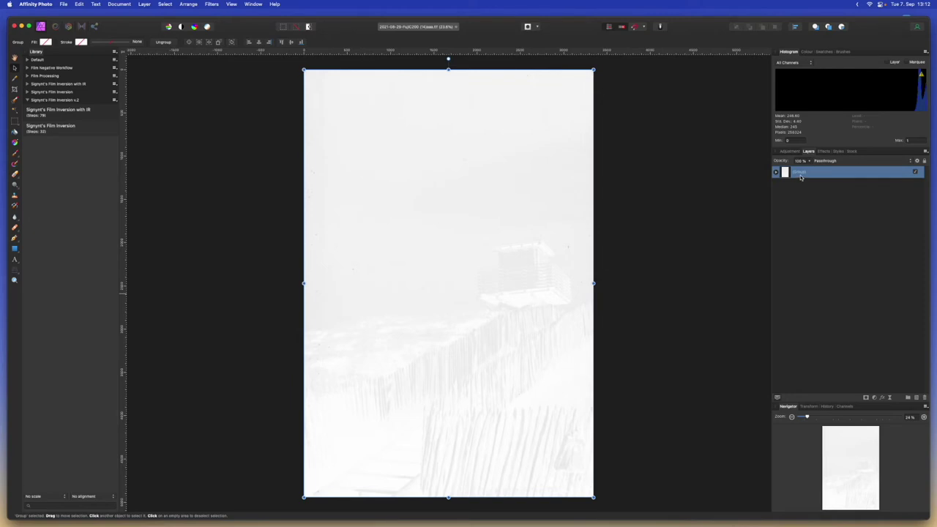
double_click(799, 175)
key("BackSpace")
type("Origi")
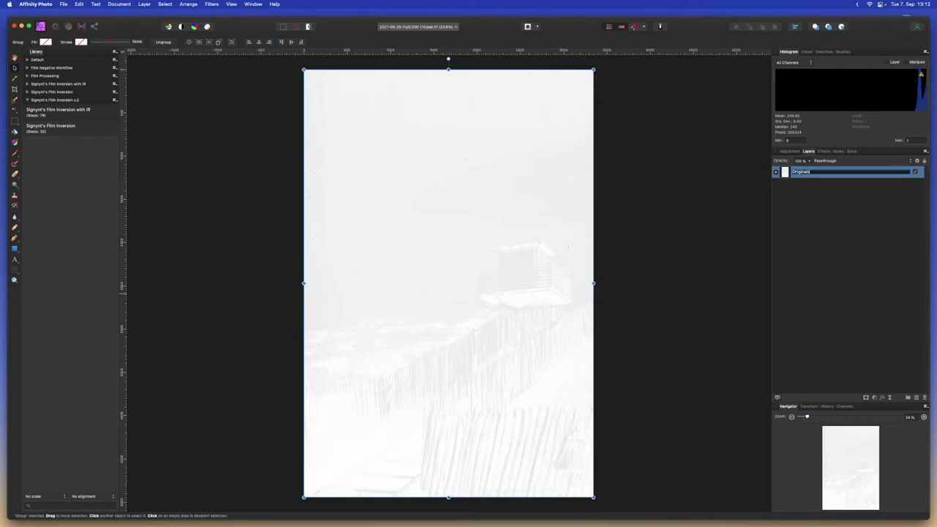
type("nals")
key("Return")
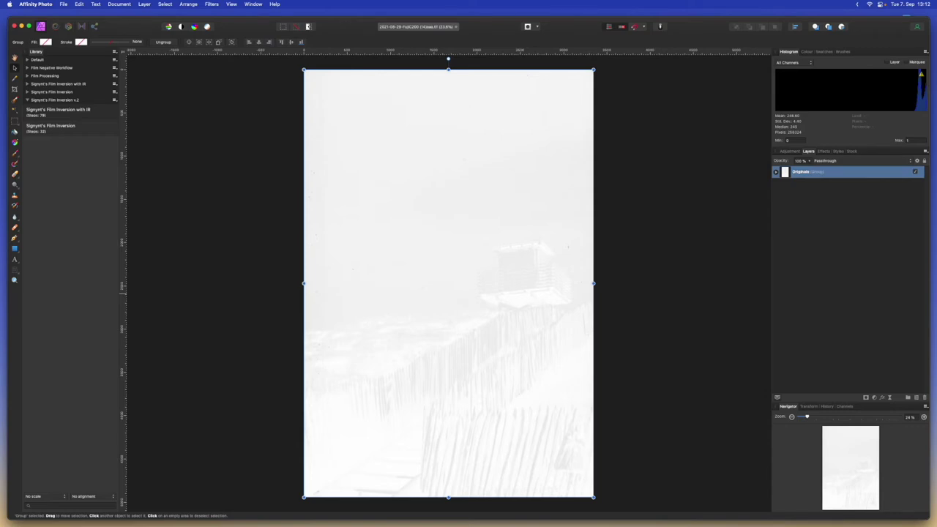
Step: Duplicate the Originals group and rename the copy 'Inverted'
key("super+j")
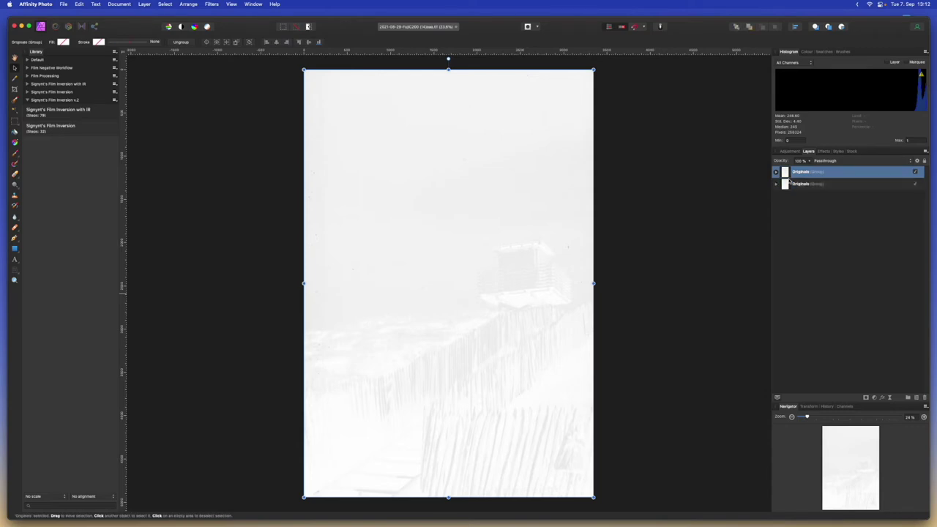
double_click(800, 172)
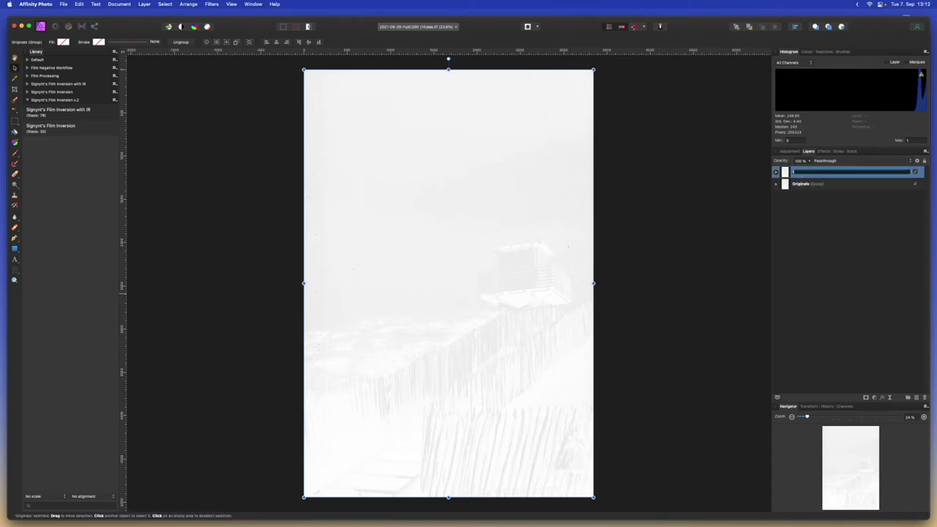
type("Inverted")
key("Return")
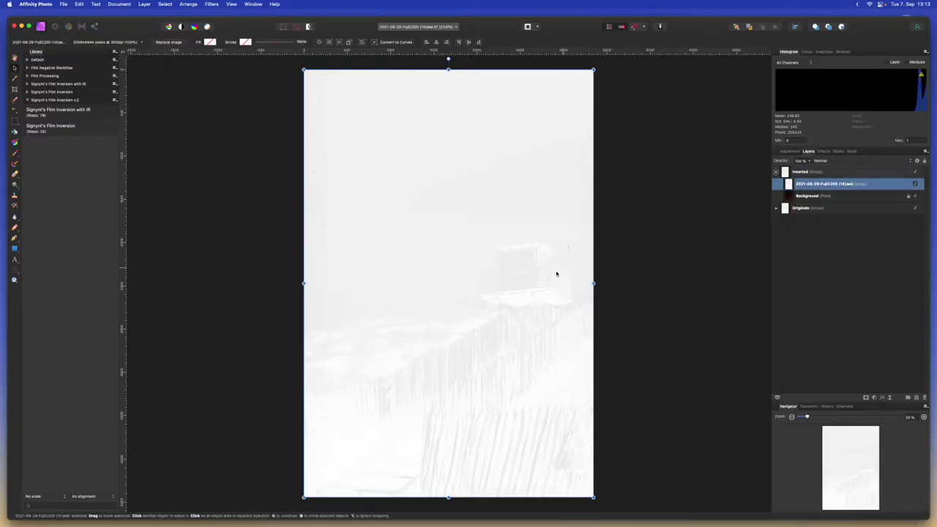
Step: Select the Background layer inside the Inverted group
left_click(631, 225)
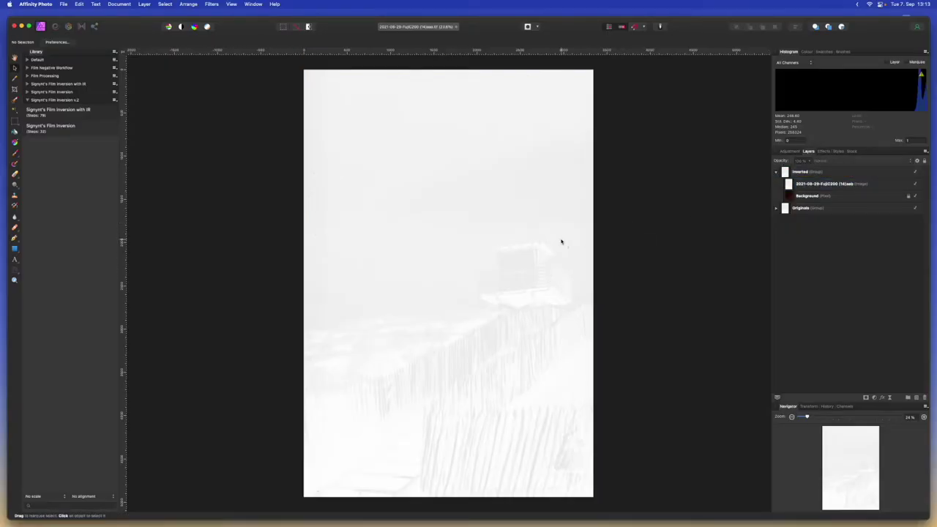
scroll(561, 242, "up", 5)
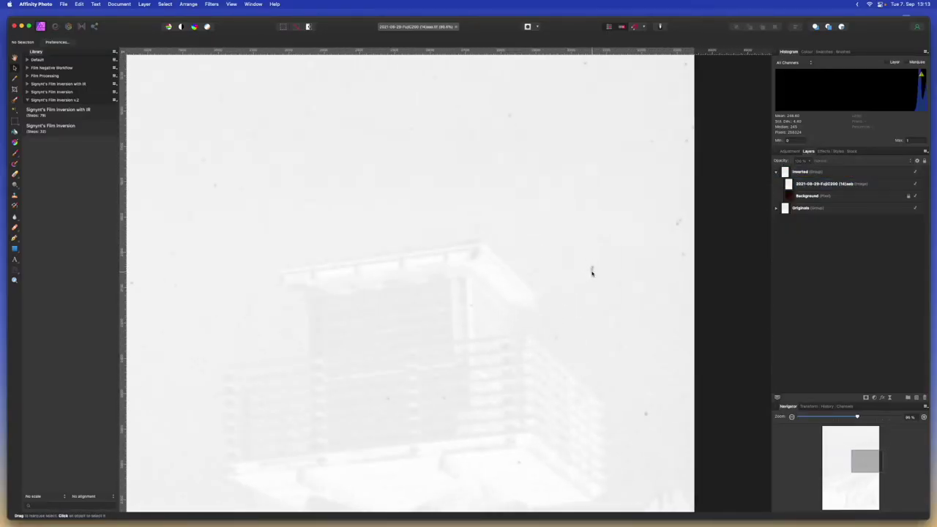
scroll(705, 234, "up", 5)
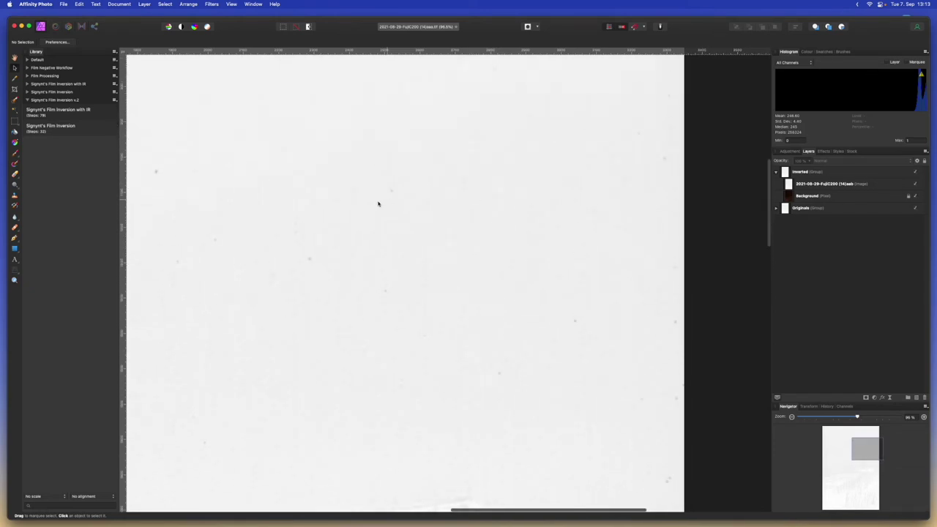
scroll(370, 206, "left", 2)
scroll(466, 322, "down", 5)
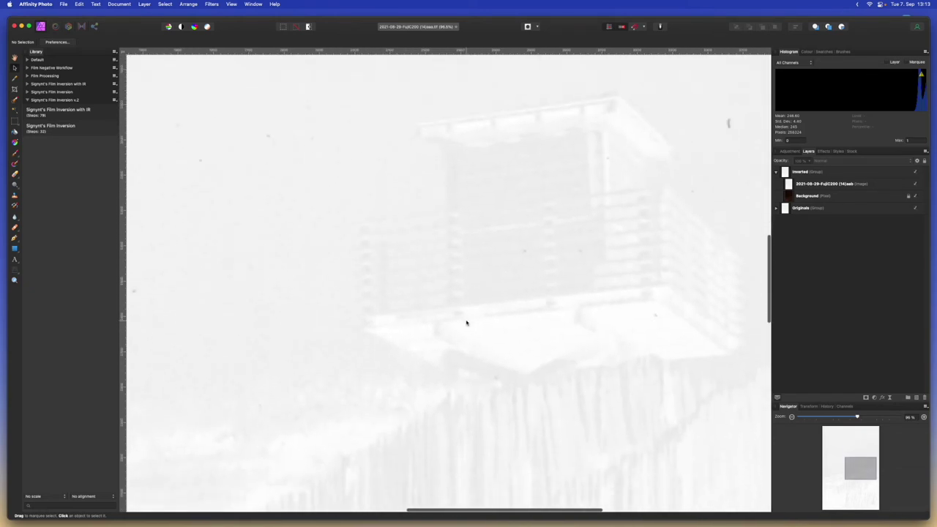
scroll(405, 408, "down", 3)
scroll(405, 408, "down", 5)
scroll(406, 408, "left", 2)
scroll(453, 418, "down", 3)
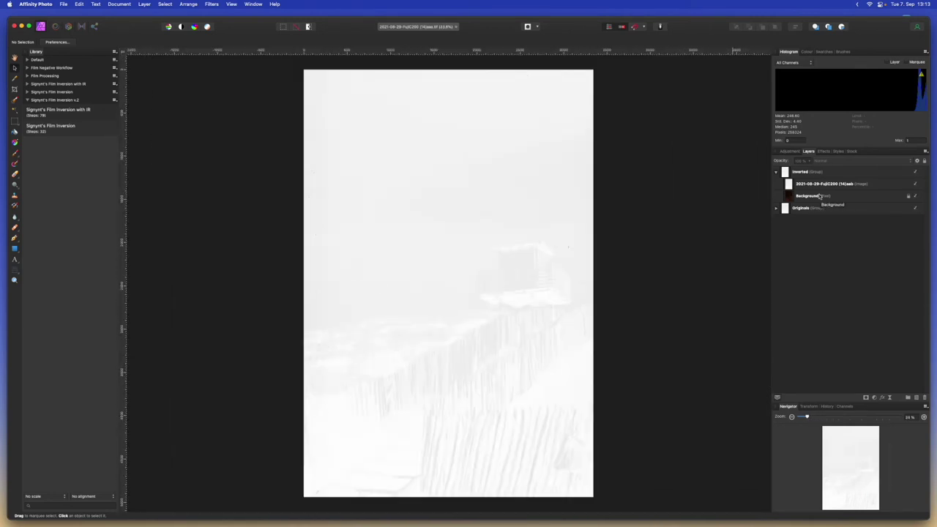
left_click(808, 196)
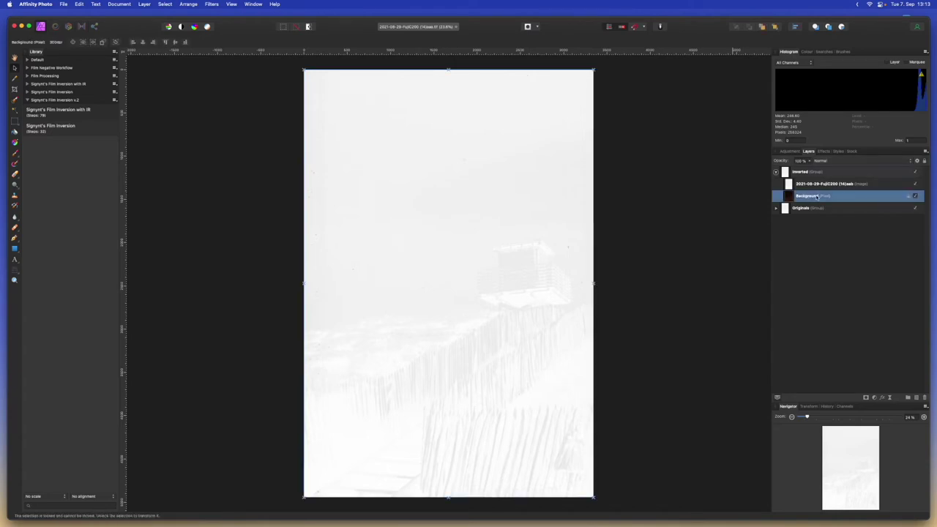
Step: Create a greyscale layer from the Background Red channel in the Channels panel
left_click(843, 407)
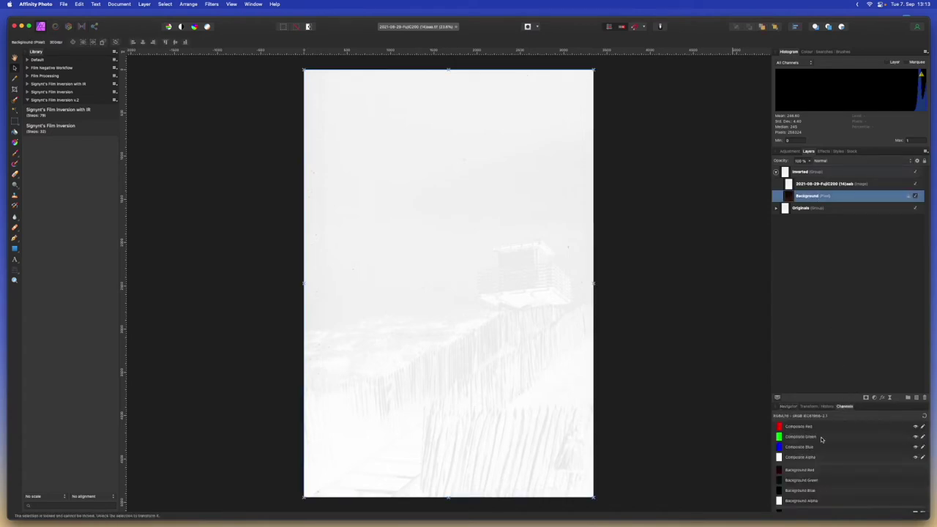
scroll(820, 440, "down", 1)
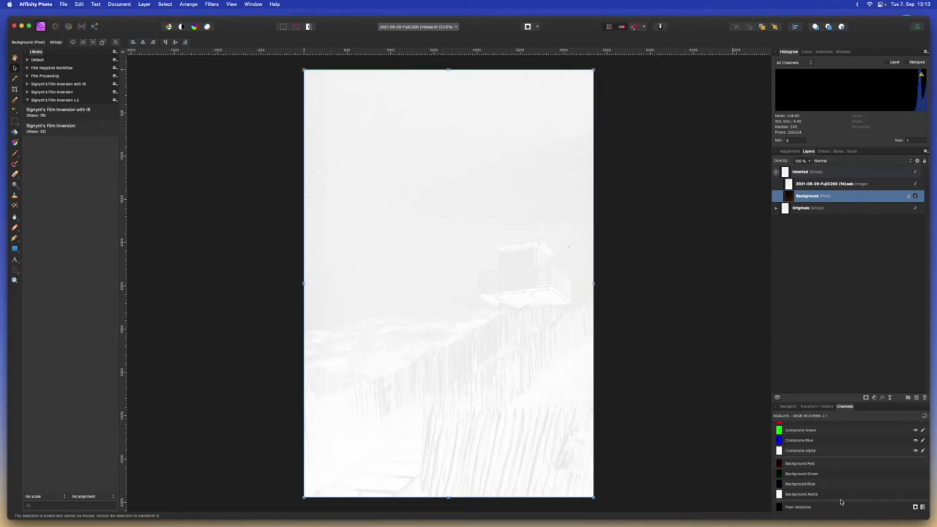
right_click(813, 466)
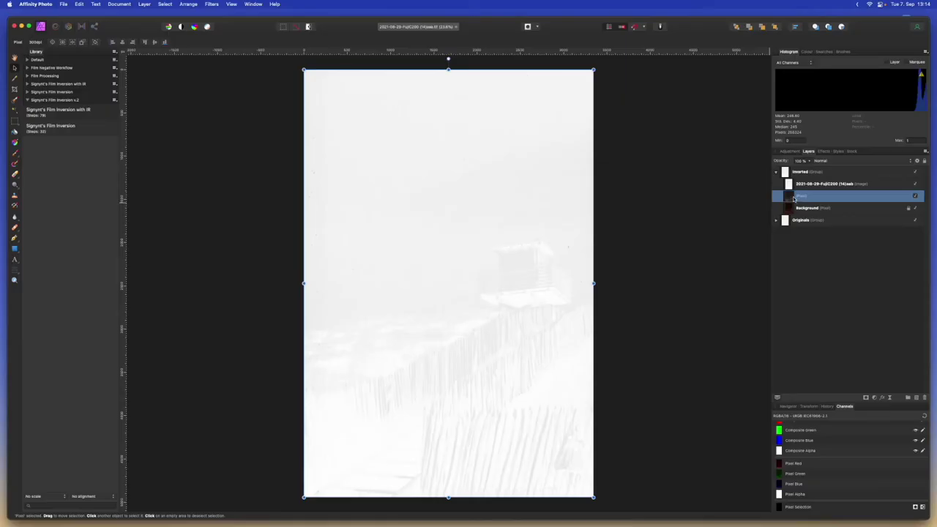
Step: Move the pixel layer above the image and rename them 'Red Channel' and 'IR'
left_click_drag(795, 198, 809, 182)
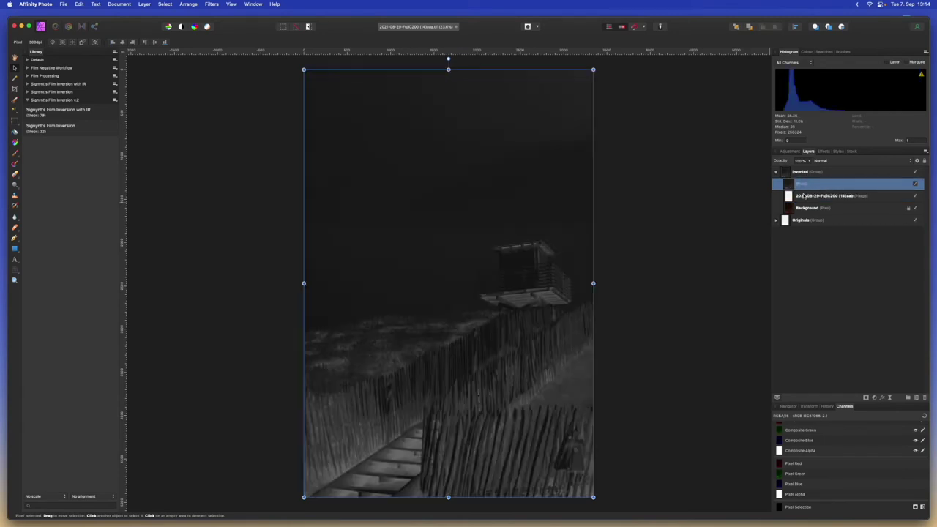
double_click(808, 184)
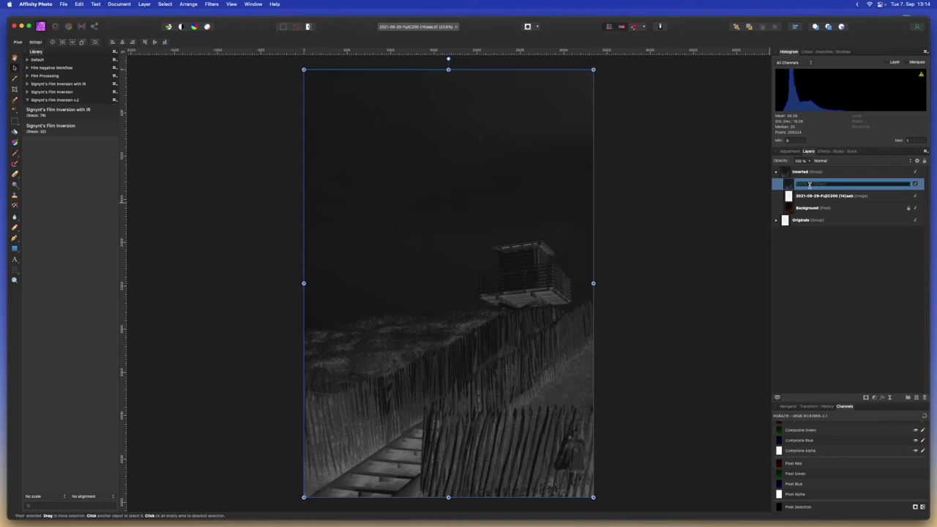
type("Red Channel")
key("Return")
double_click(805, 196)
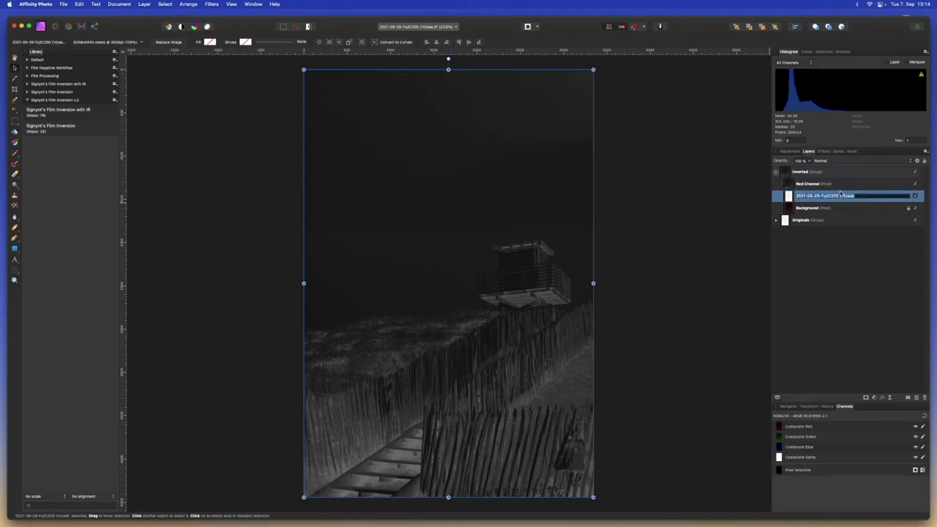
key("BackSpace")
type("IR")
key("Return")
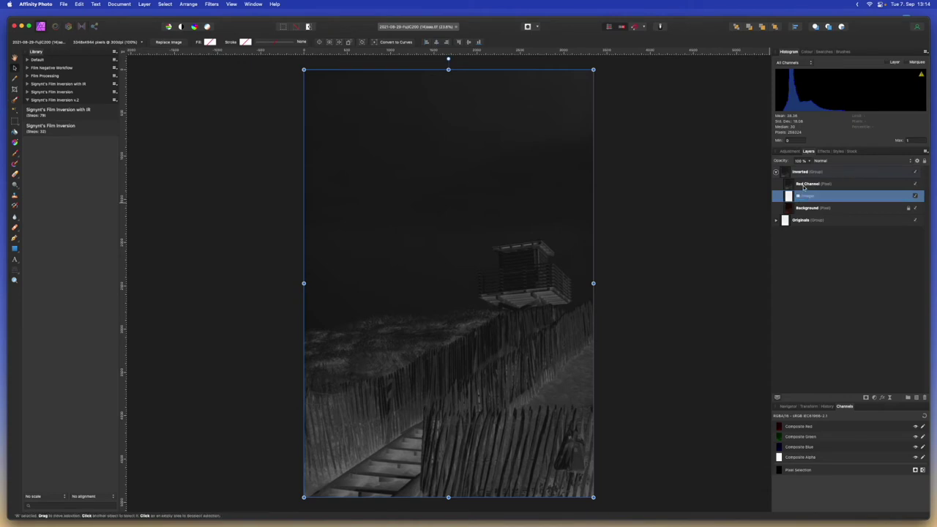
Step: Group Red Channel and IR into a group named IR, then hide Red Channel
left_click(841, 186, "shift")
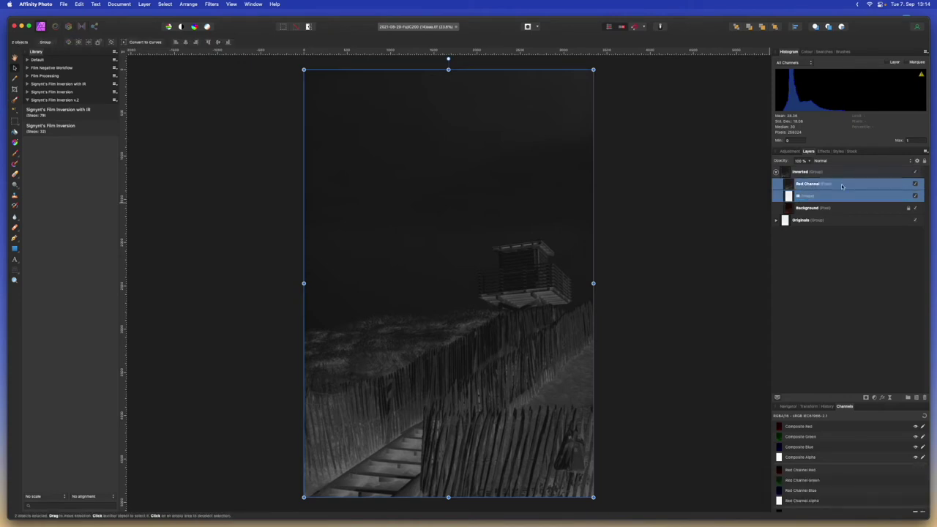
key("super+e")
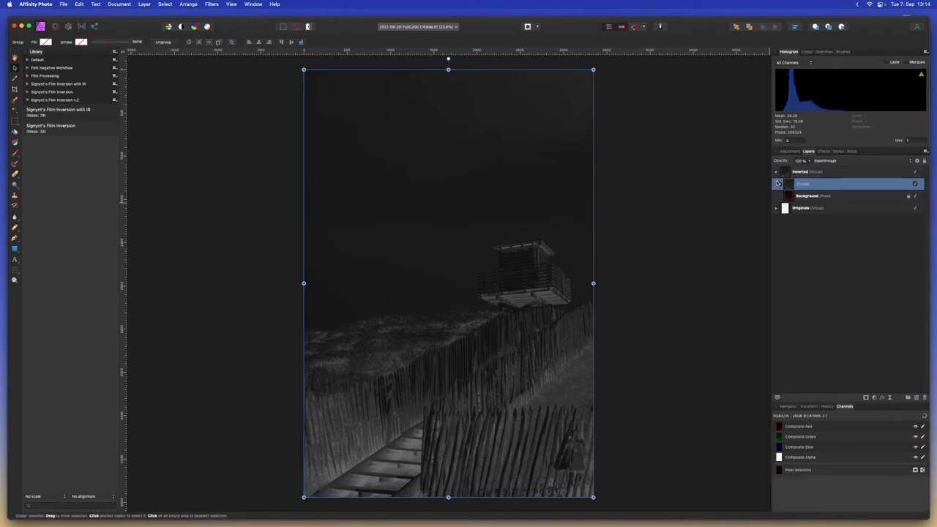
double_click(800, 184)
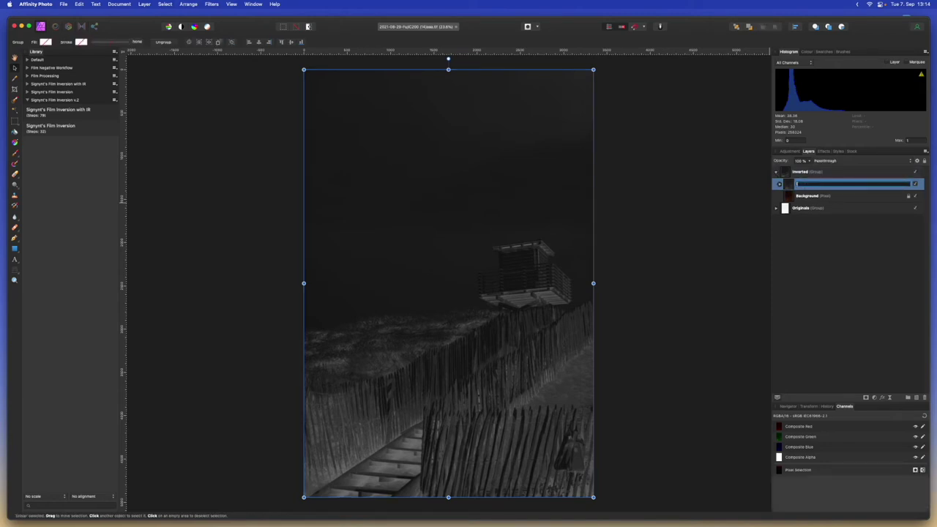
key("Return")
left_click(779, 184)
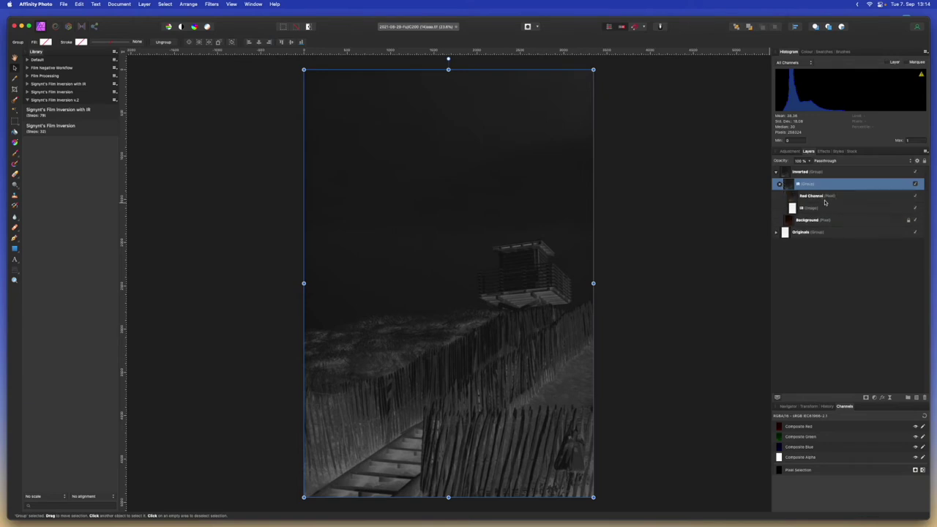
left_click(920, 196)
left_click(916, 196)
left_click(836, 209)
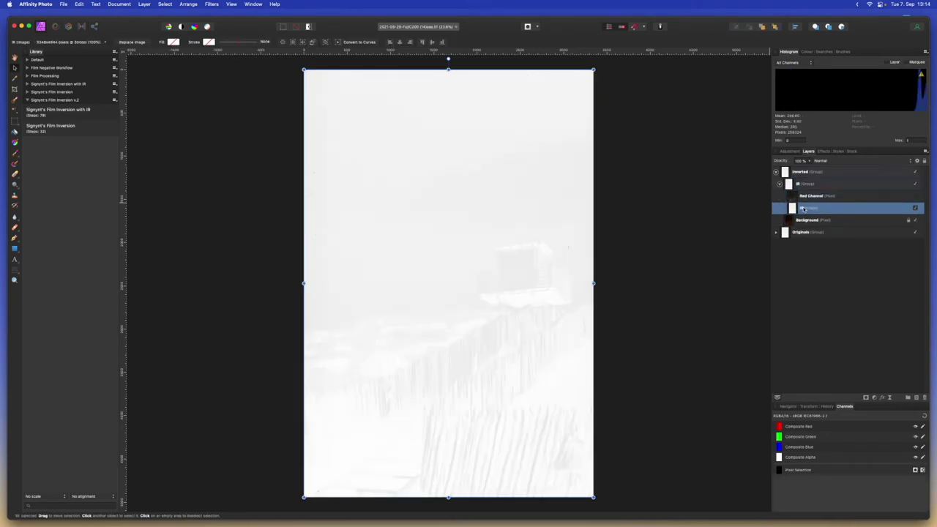
Step: Apply Auto Levels to the IR layer and zoom in to inspect the dust specks
left_click(211, 4)
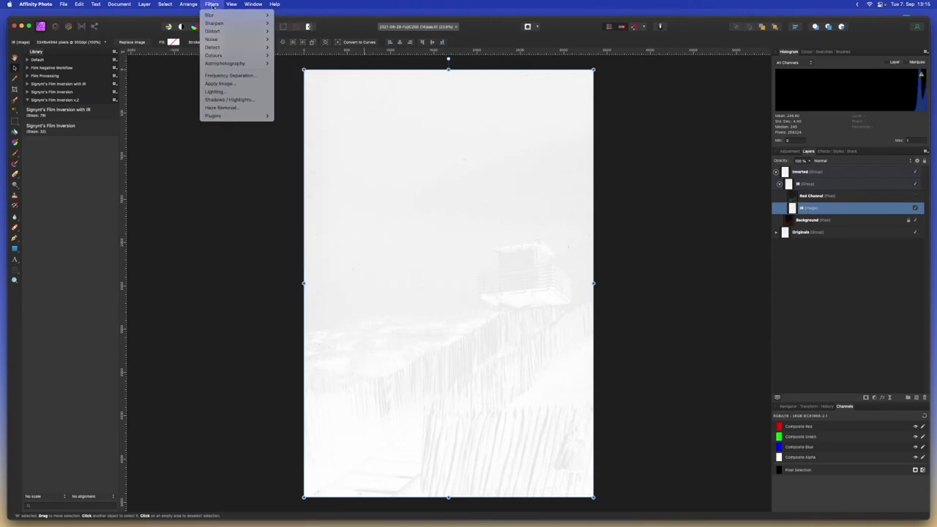
mouse_move(220, 47)
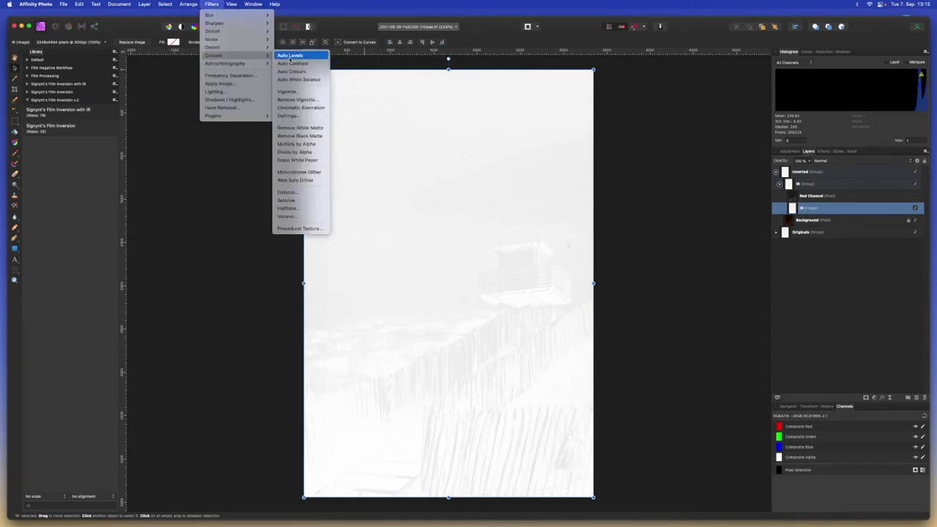
left_click(290, 56)
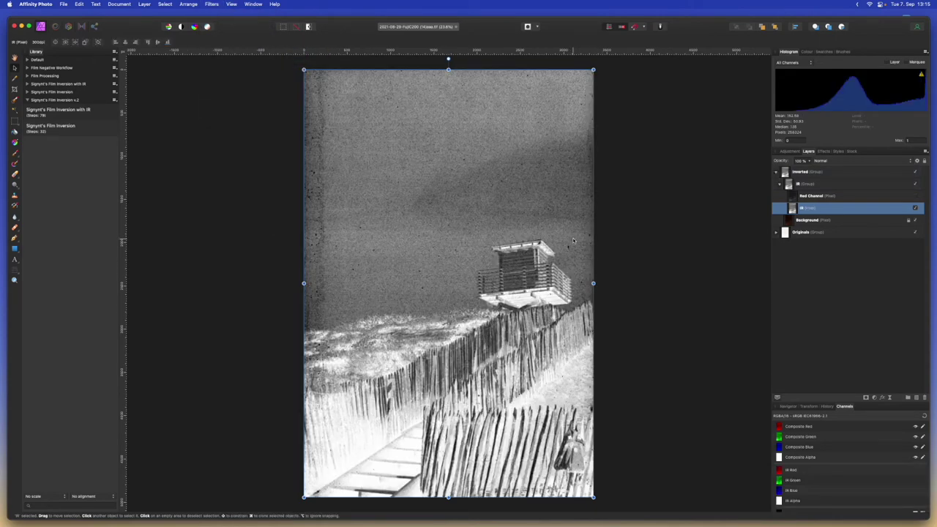
scroll(573, 238, "up", 5)
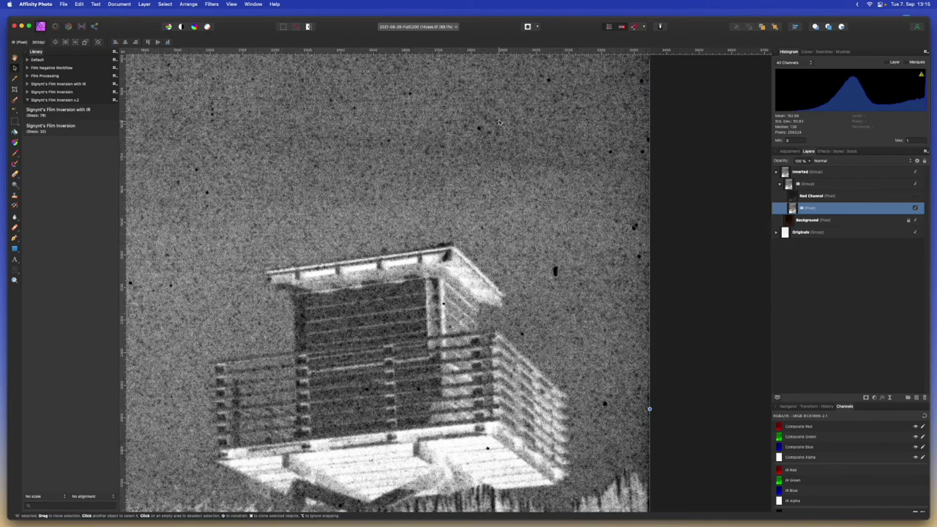
scroll(550, 261, "up", 6)
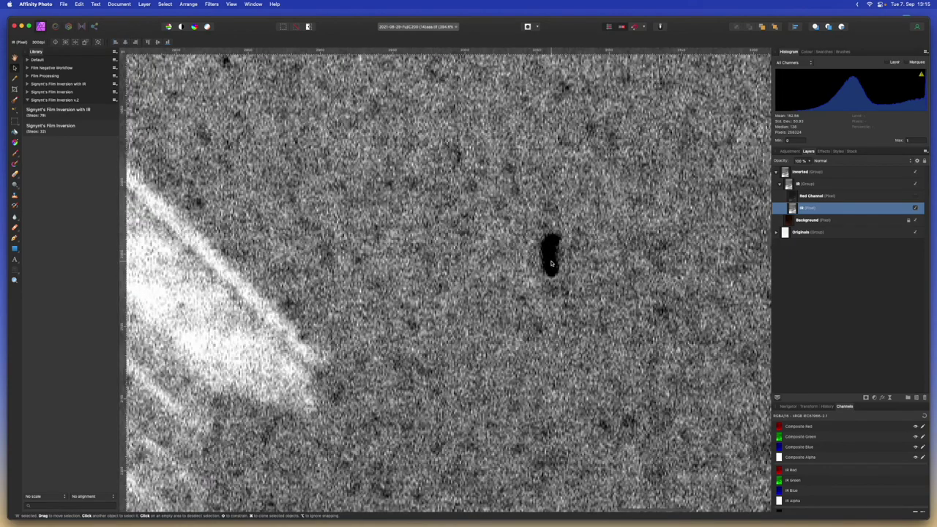
scroll(550, 261, "down", 5)
scroll(550, 262, "down", 4)
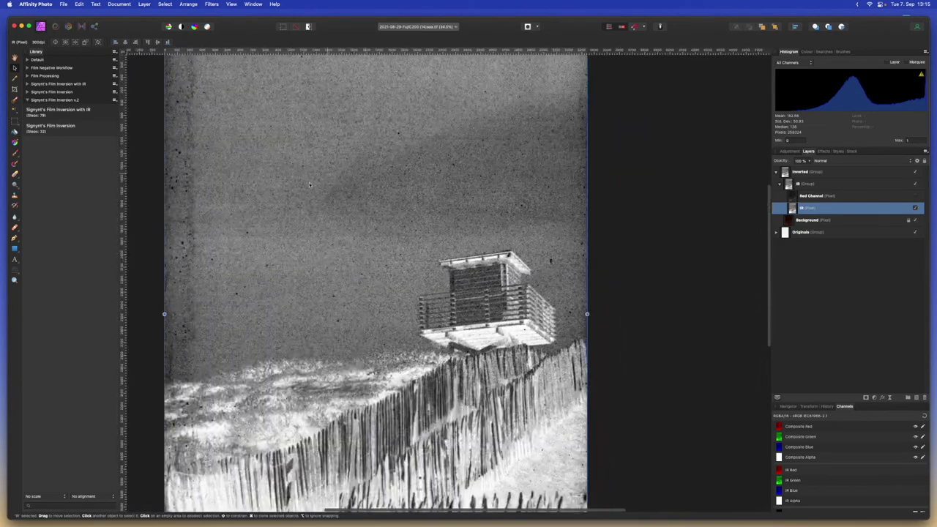
scroll(380, 248, "up", 3)
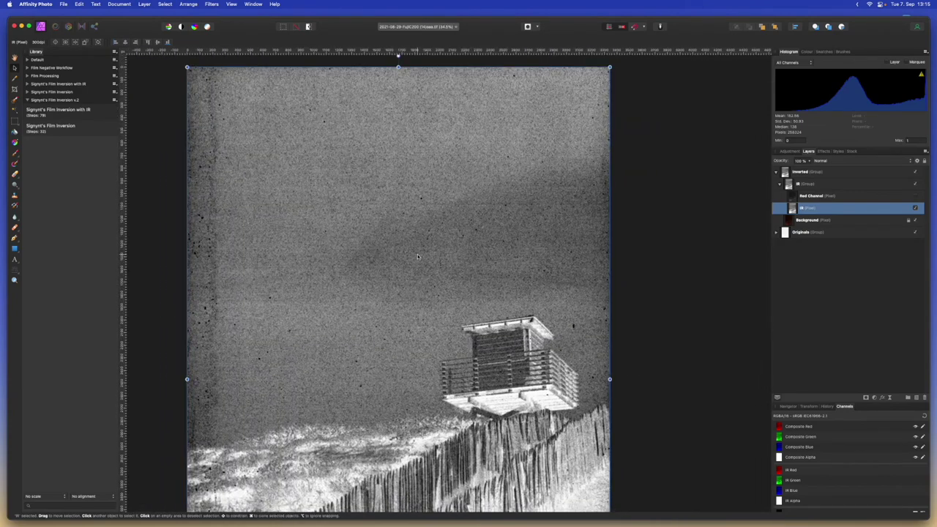
Step: Fit the image to the view and make the Red Channel layer visible again
key("super+0")
left_click(898, 199)
left_click(915, 197)
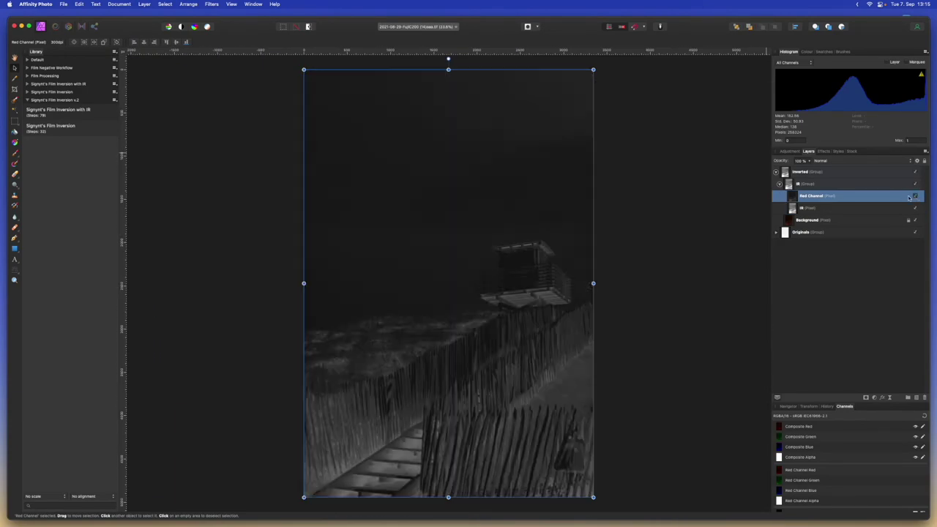
left_click(825, 162)
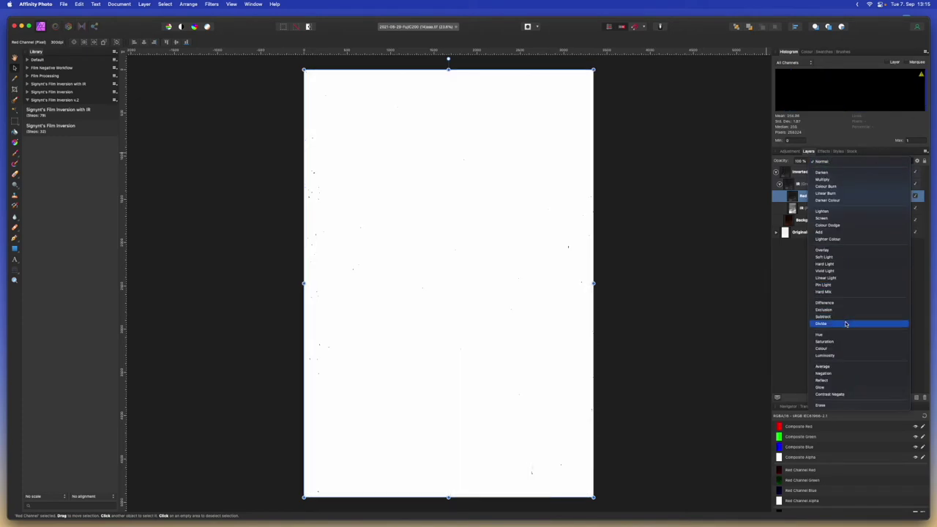
left_click(845, 323)
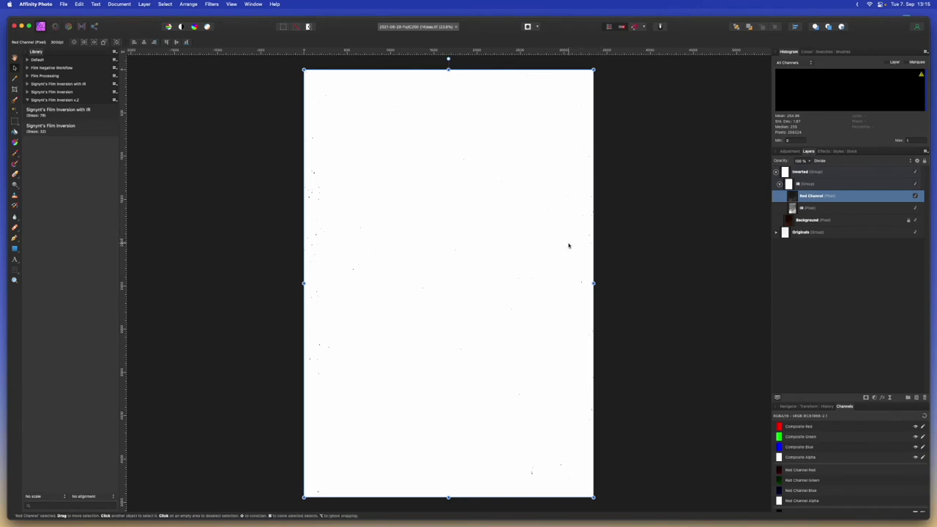
scroll(567, 246, "up", 5)
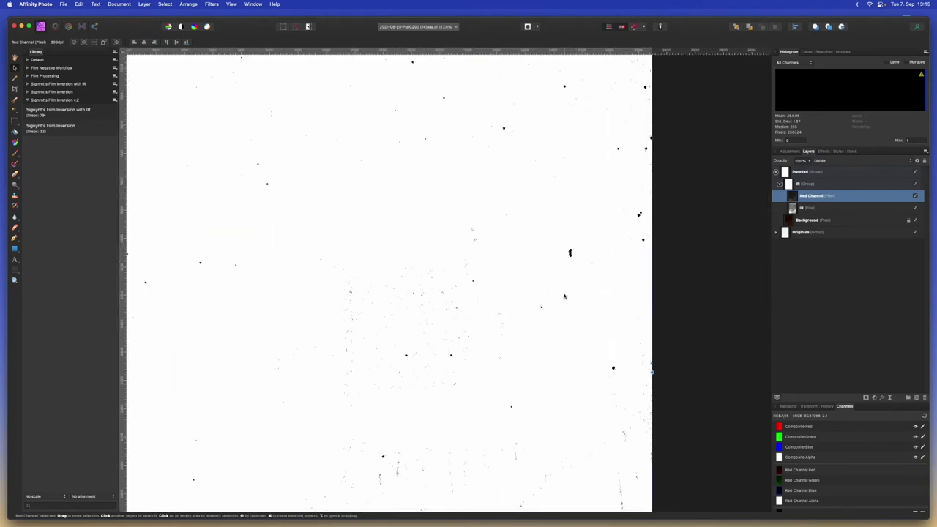
scroll(569, 252, "up", 5)
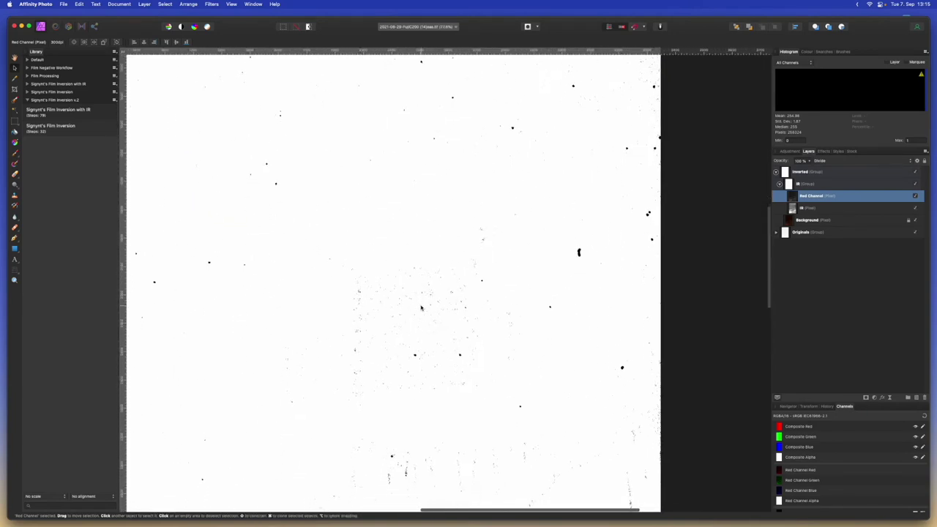
scroll(707, 137, "up", 5)
scroll(376, 435, "down", 3)
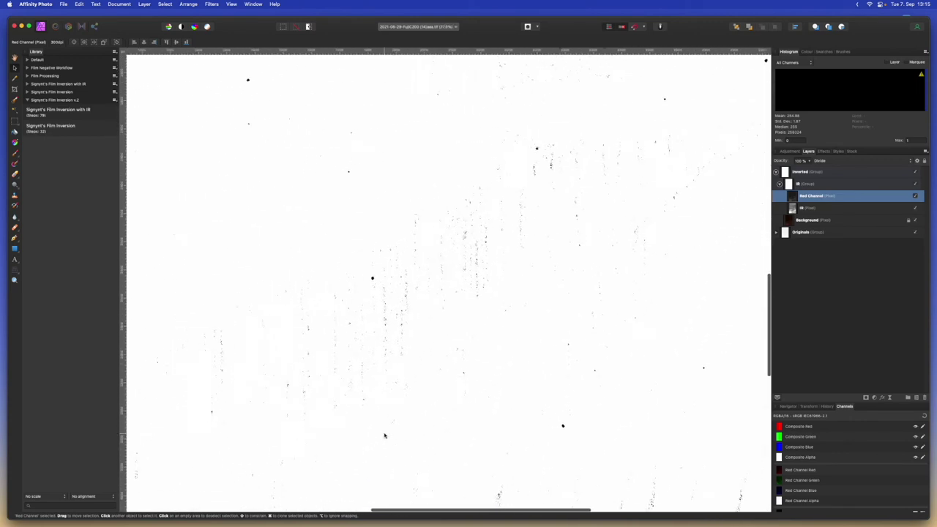
scroll(392, 410, "right", 1)
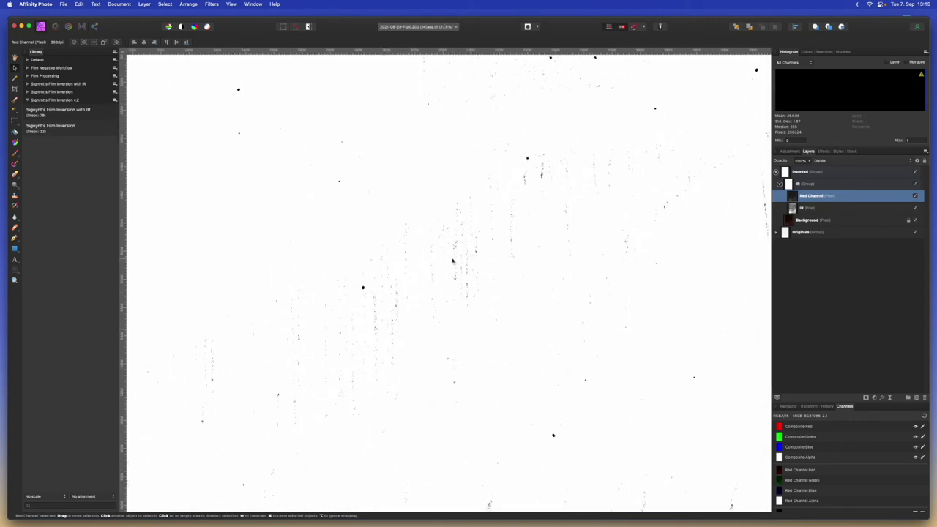
scroll(471, 261, "up", 5)
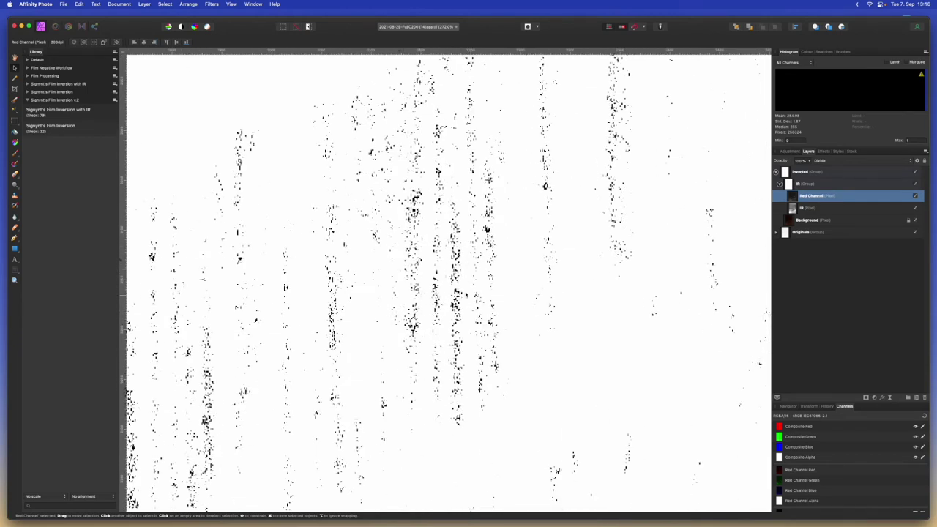
Step: Merge the visible dust map into a new pixel layer, toggling its visibility to check it
key("super+0")
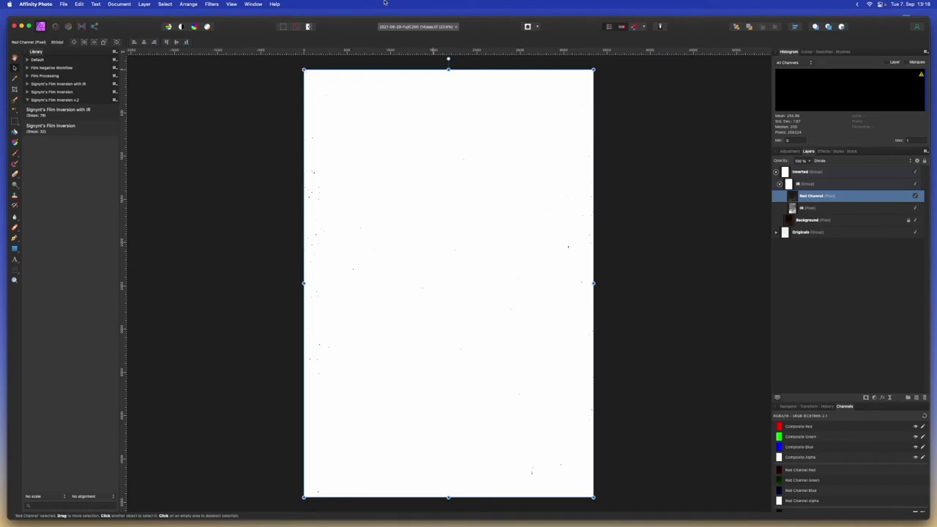
left_click(146, 4)
left_click(196, 252)
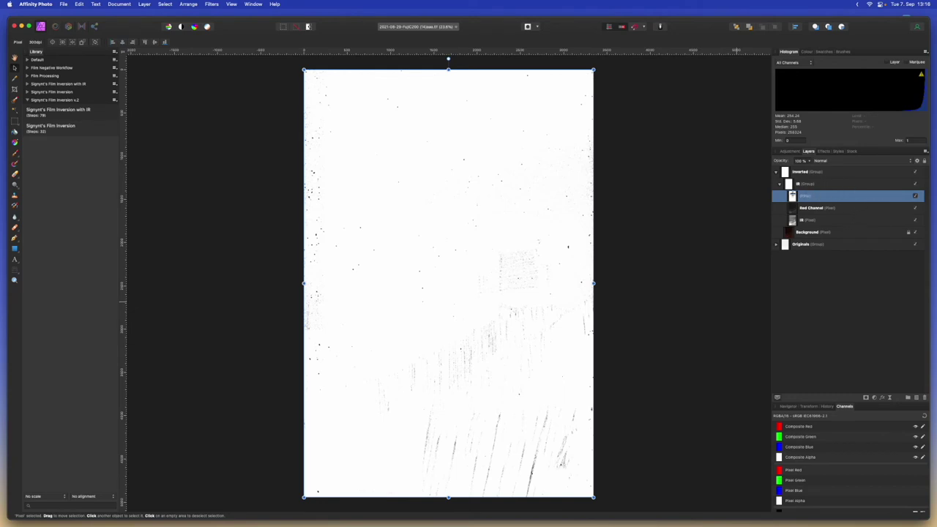
left_click(915, 195)
left_click(915, 195)
scroll(504, 286, "up", 5)
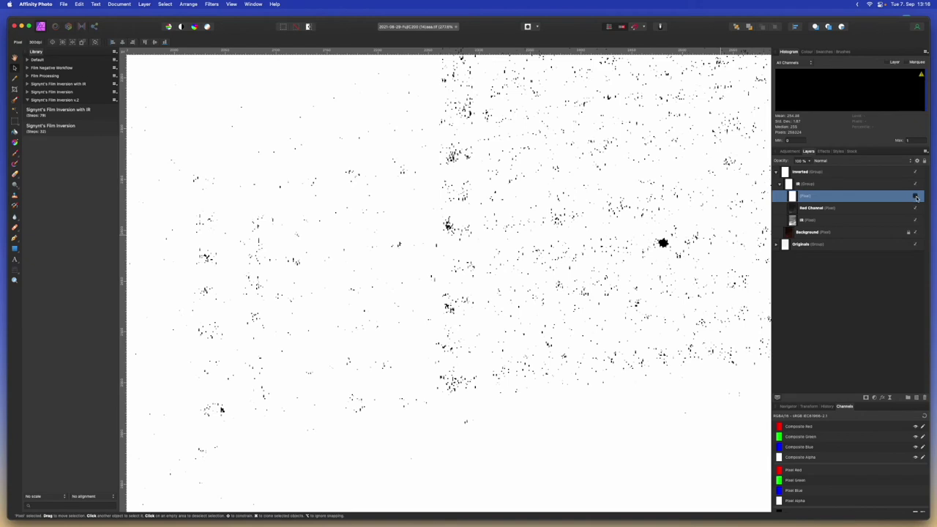
Step: Rename the new pixel layer Dust
double_click(915, 195)
left_click_drag(801, 196, 824, 196)
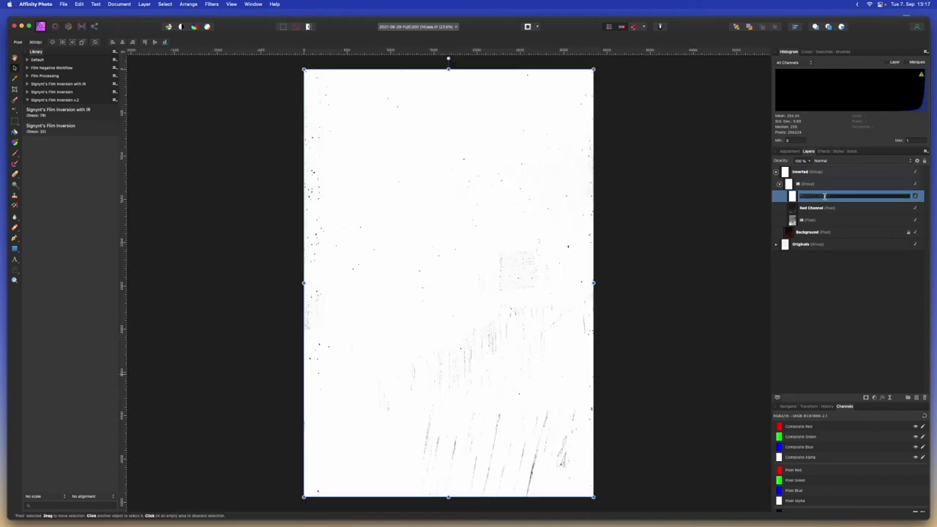
type("Dust")
key("Return")
Step: Collapse and hide the IR group, then group the Background scan into a group named Colour
left_click(780, 185)
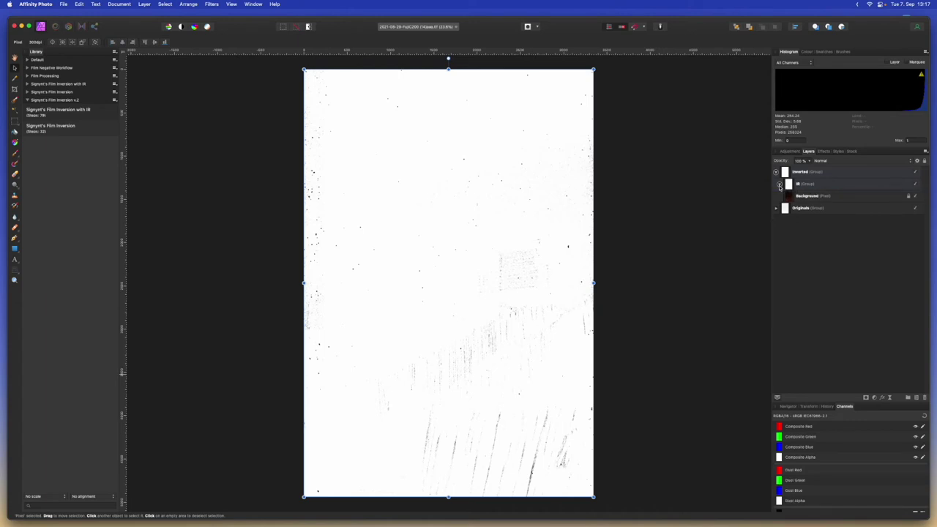
left_click(914, 184)
left_click(854, 196)
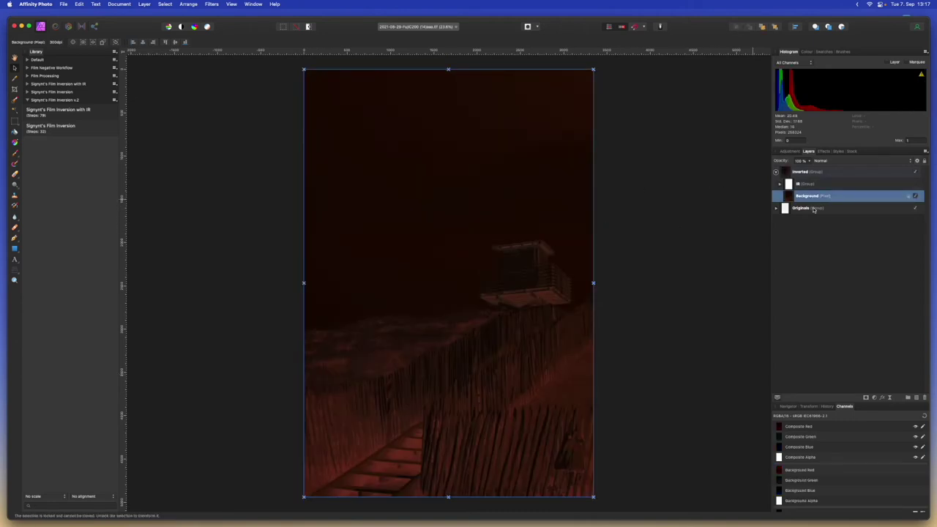
key("super+g")
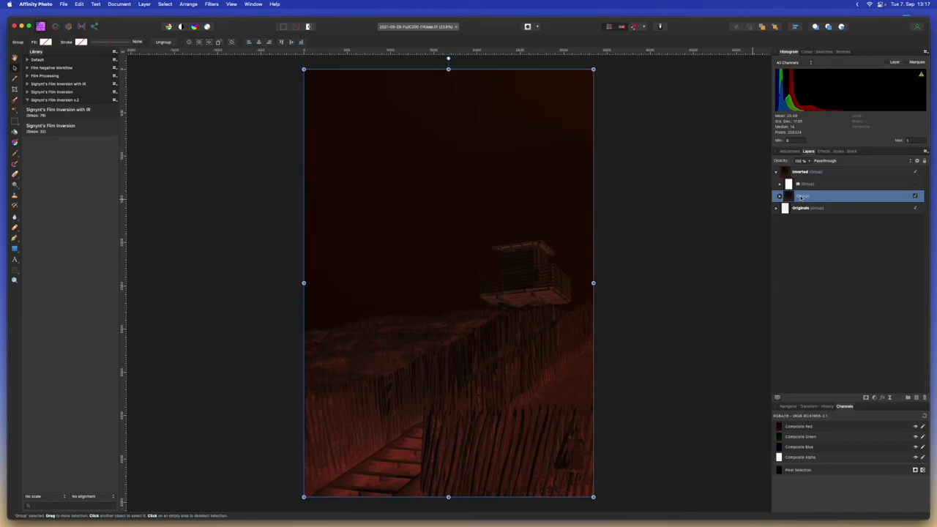
double_click(800, 196)
type("Colour")
key("Return")
Step: Add an Invert adjustment to the Background scan, turning the negative pale cyan
left_click(780, 196)
left_click(810, 208)
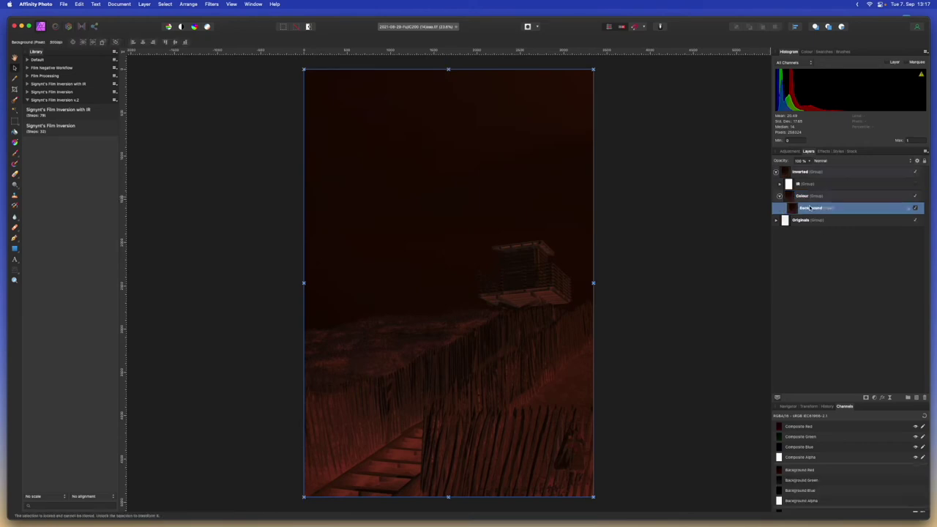
left_click(873, 397)
key("i")
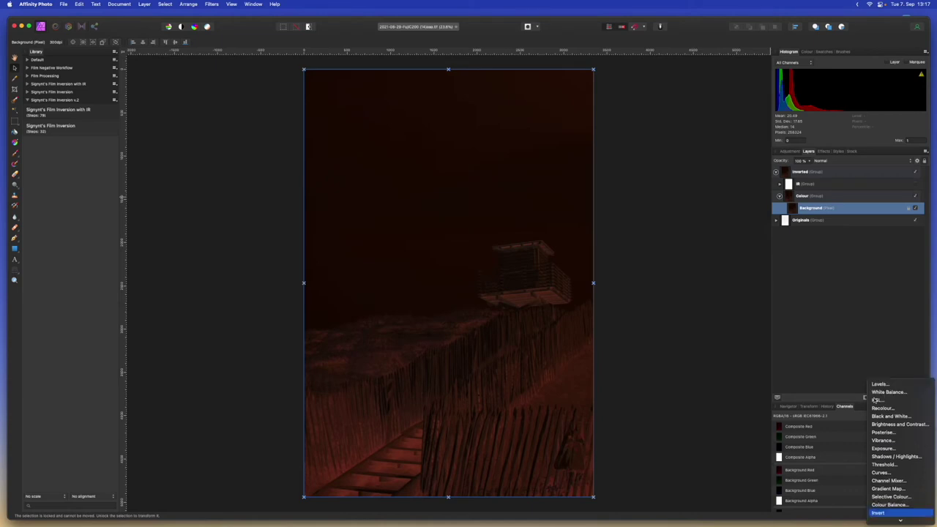
key("Return")
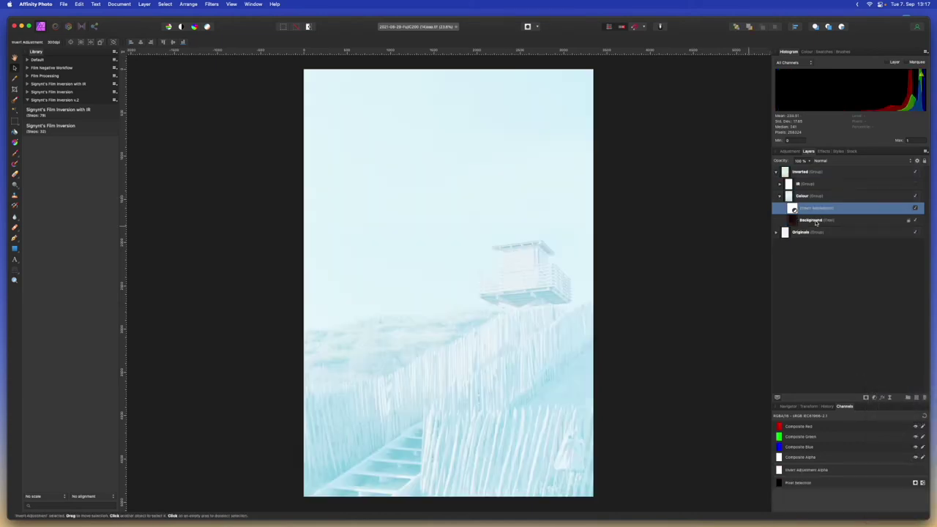
left_click(816, 221)
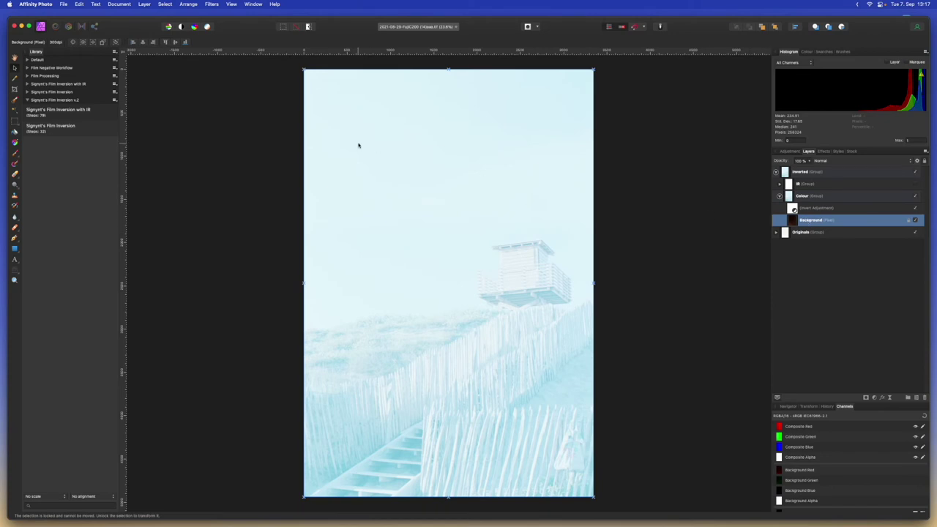
Step: Apply Filters > Colours > Auto Levels to bring the inverted scan to natural colours
left_click(219, 4)
mouse_move(217, 68)
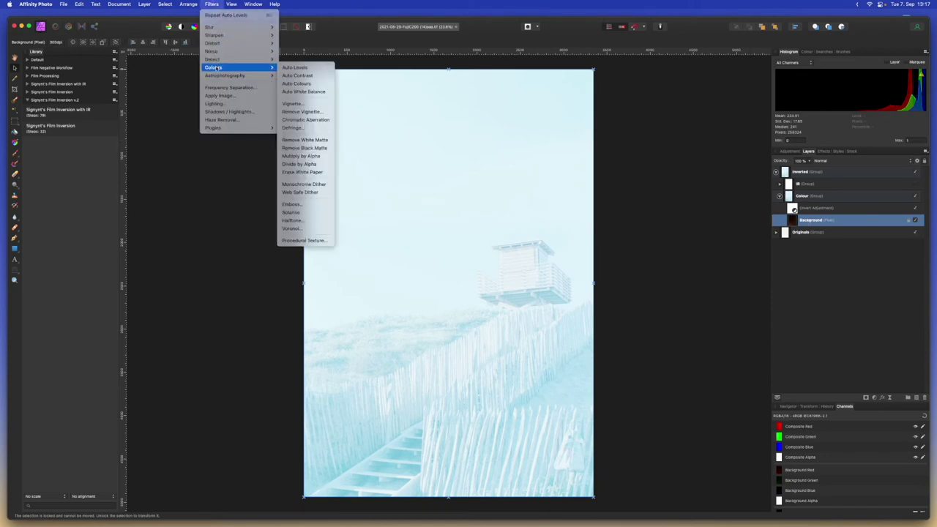
left_click(290, 68)
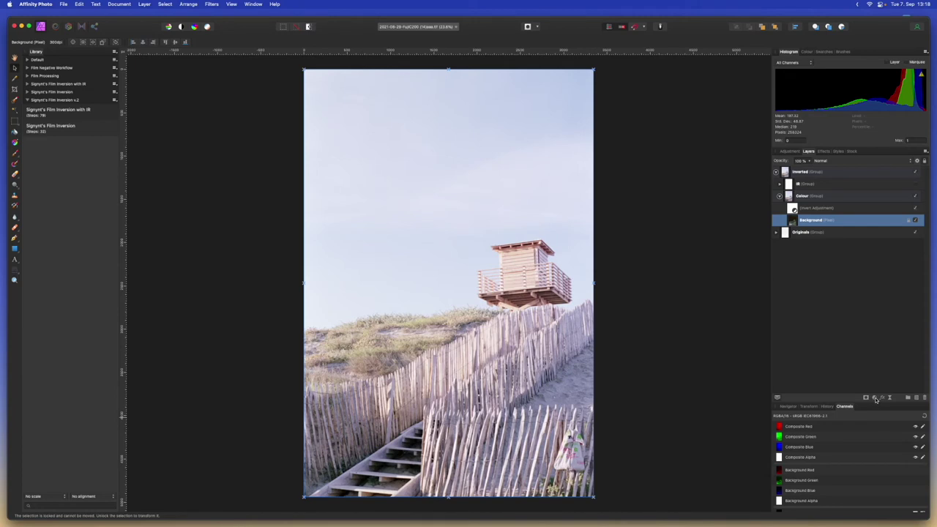
Step: Add a Levels adjustment and change its Gamma to darken the photo
left_click(874, 398)
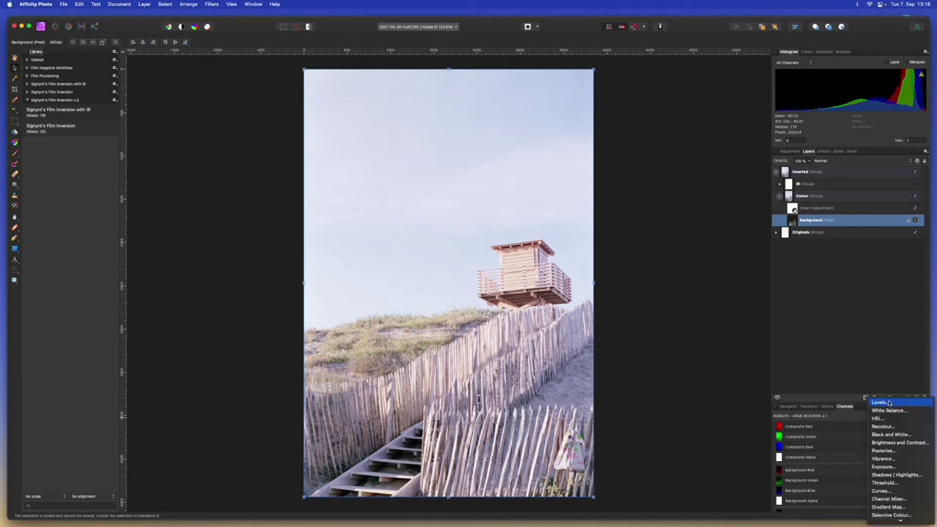
left_click(885, 402)
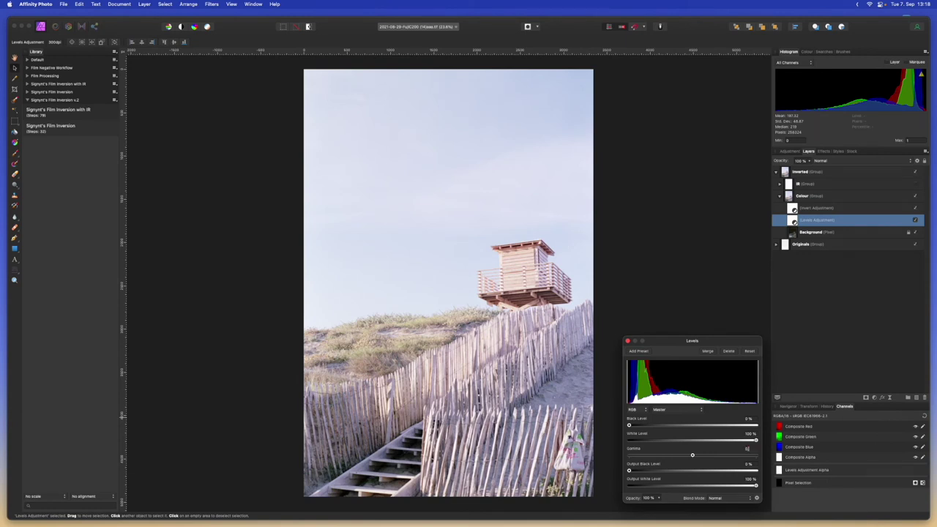
key("Return")
left_click(627, 341)
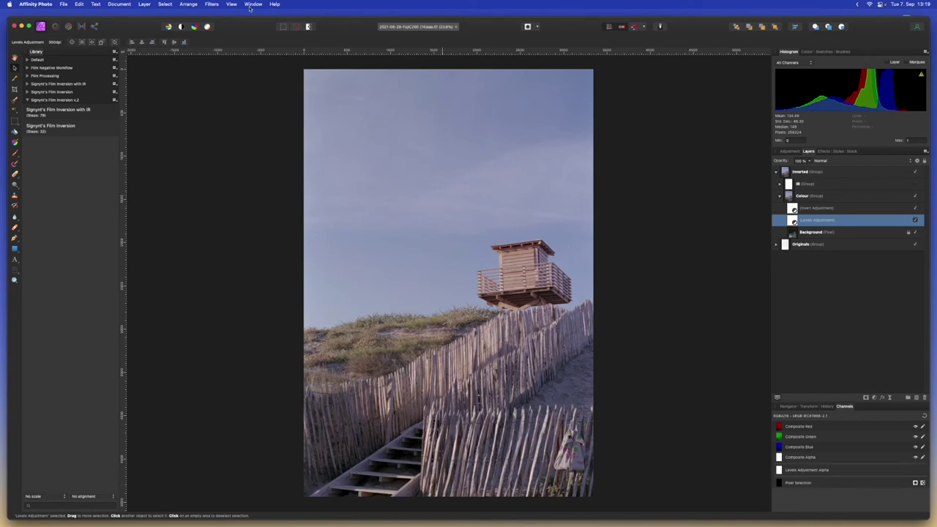
Step: Move the Levels and Invert adjustments inside the Background layer with Arrange > Move Inside
left_click(188, 4)
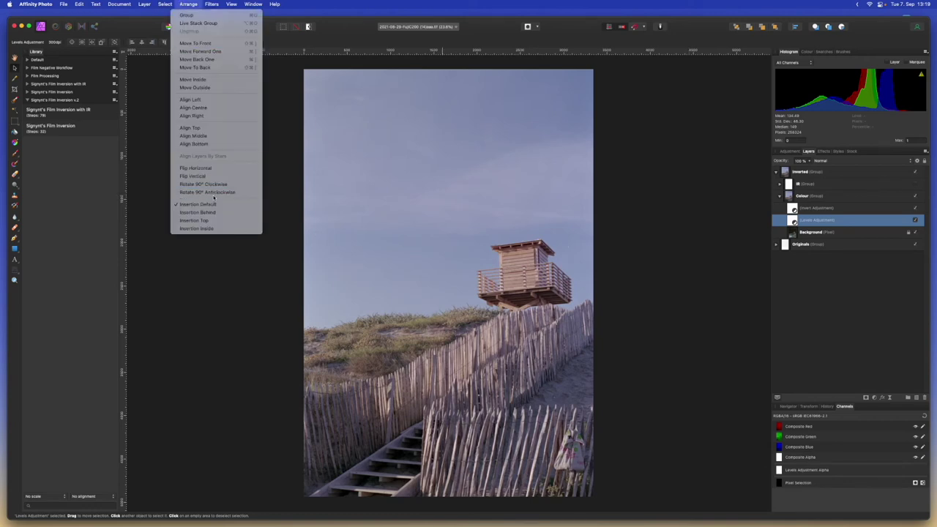
left_click(225, 81)
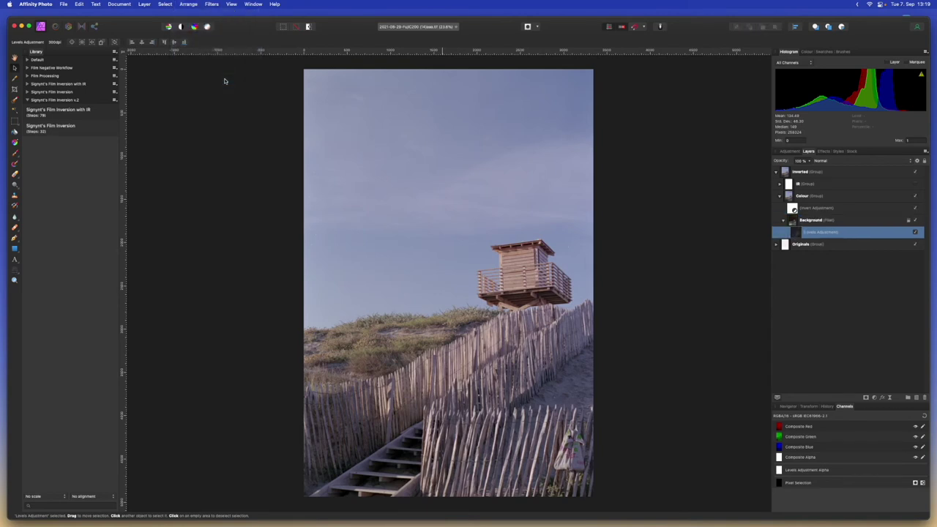
left_click(847, 209)
left_click(194, 4)
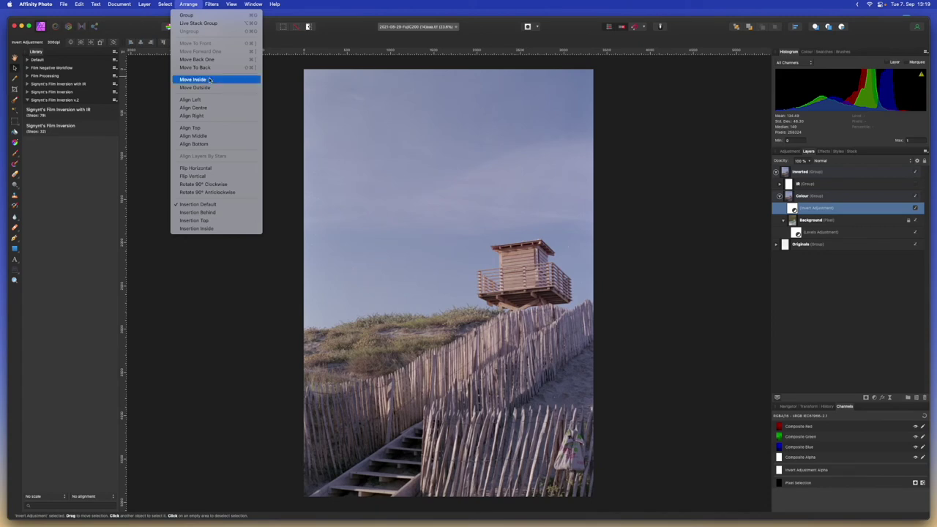
left_click(210, 80)
Step: Rasterise the Background layer to bake in both adjustments
left_click(808, 209)
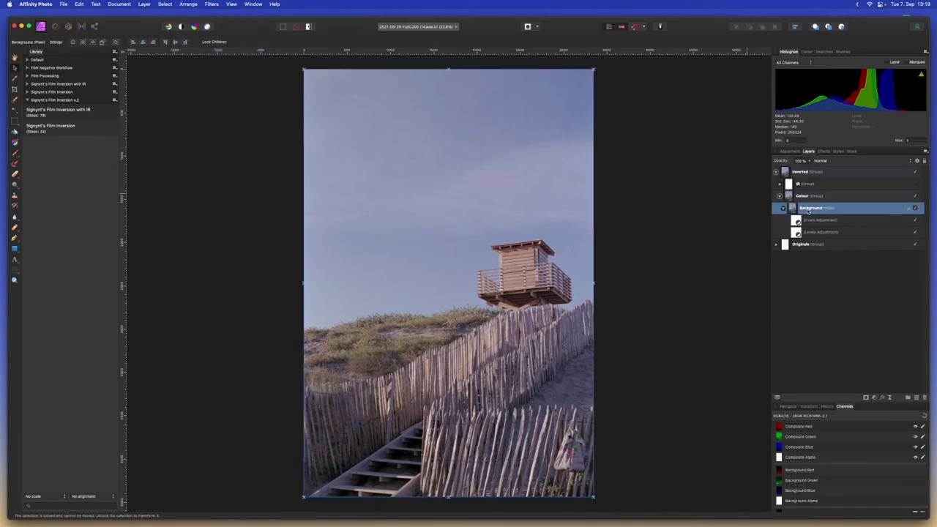
right_click(808, 211)
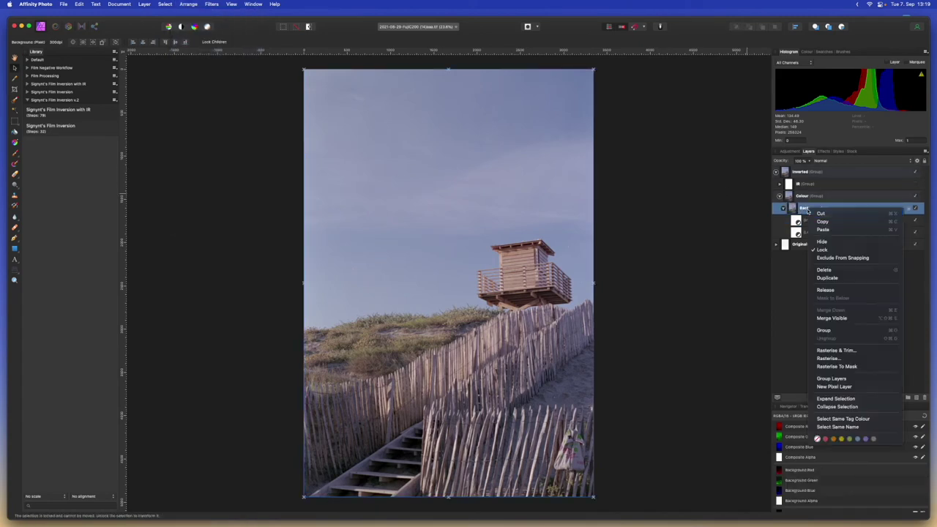
left_click(840, 358)
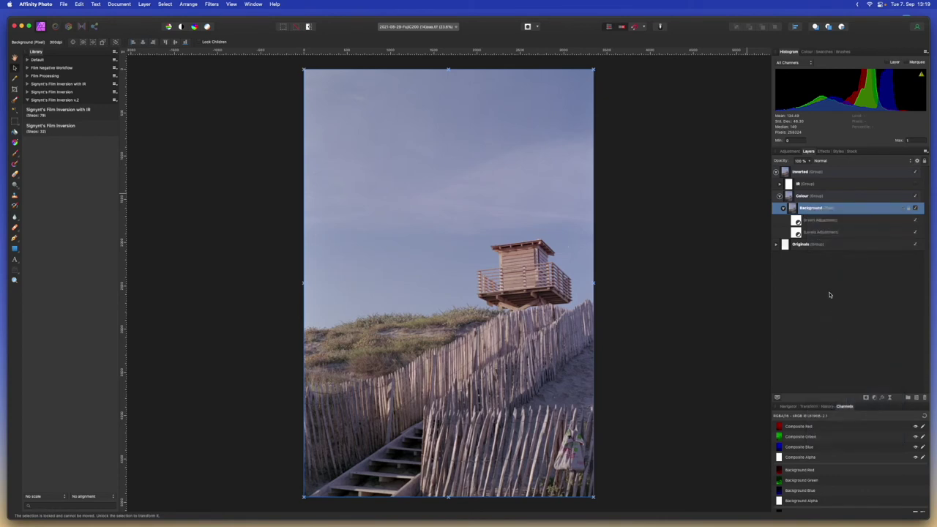
Step: Apply Auto White Balance and Auto Contrast to brighten the colour photo
left_click(216, 4)
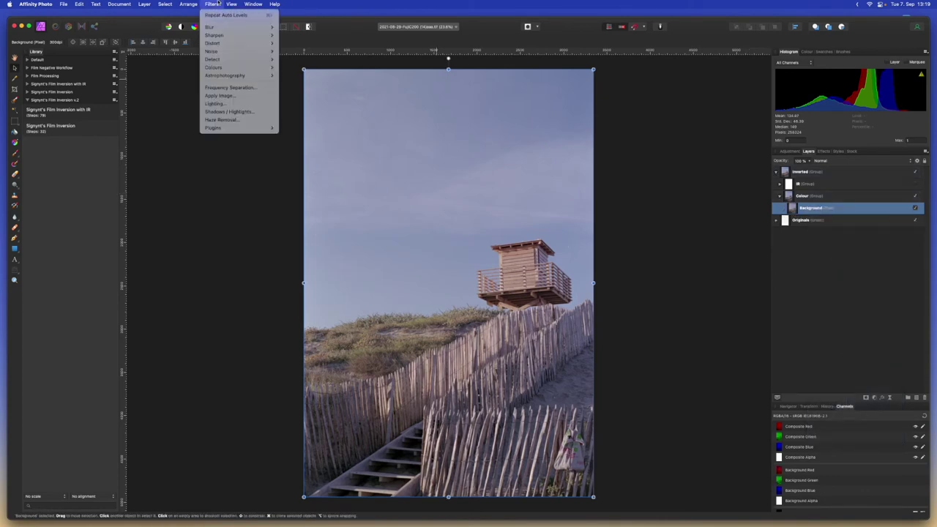
mouse_move(230, 68)
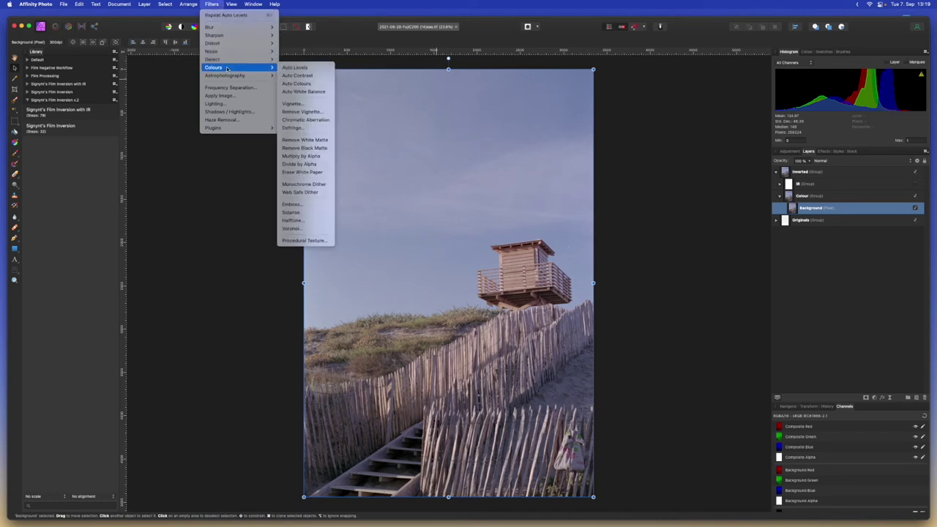
left_click(292, 91)
left_click(220, 4)
mouse_move(237, 68)
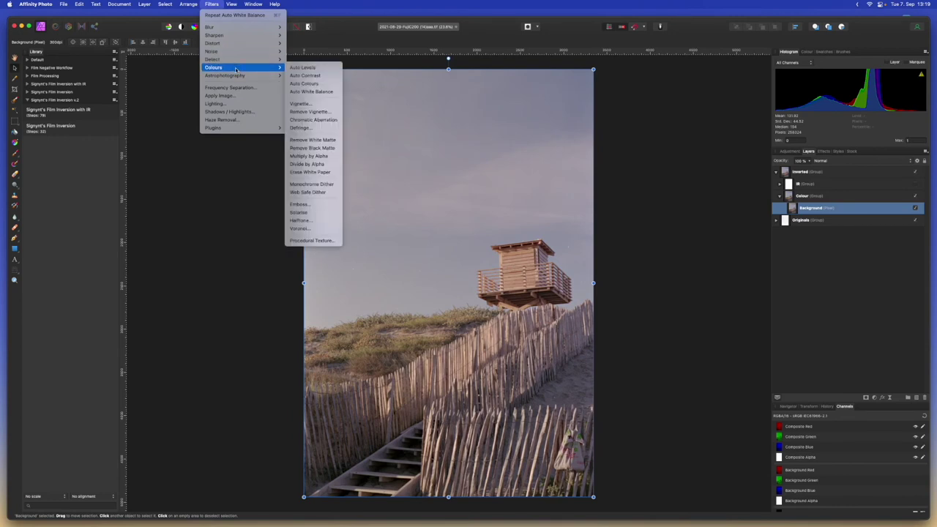
left_click(333, 79)
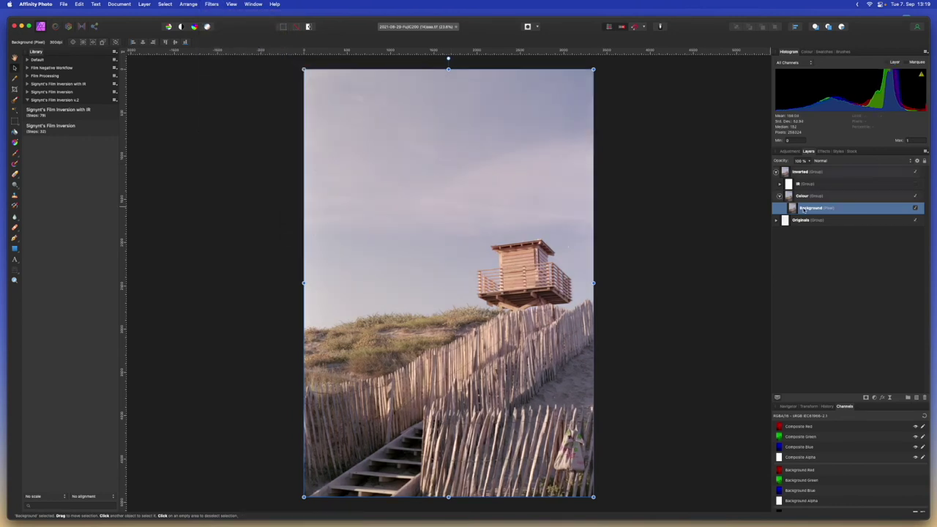
Step: Rename the Background layer 'No Dust Removed'
double_click(808, 209)
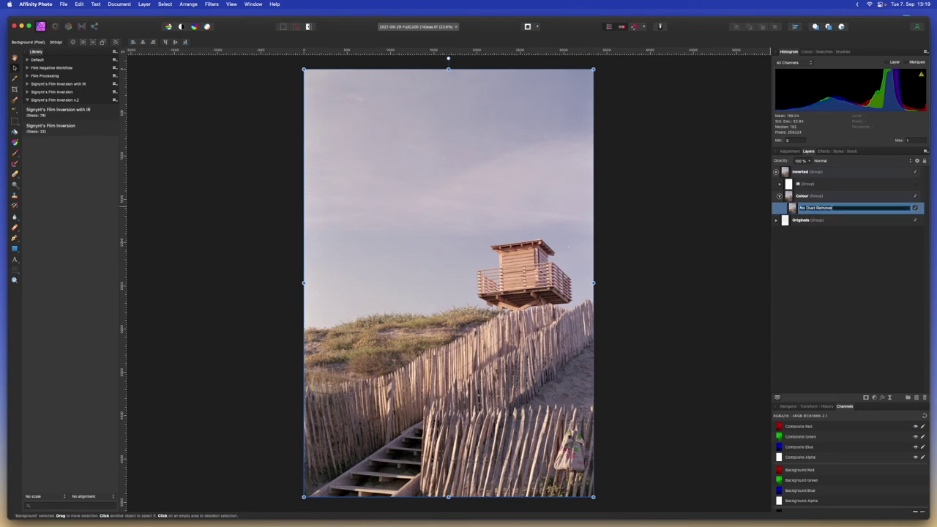
type("No Dust Removed")
key("Return")
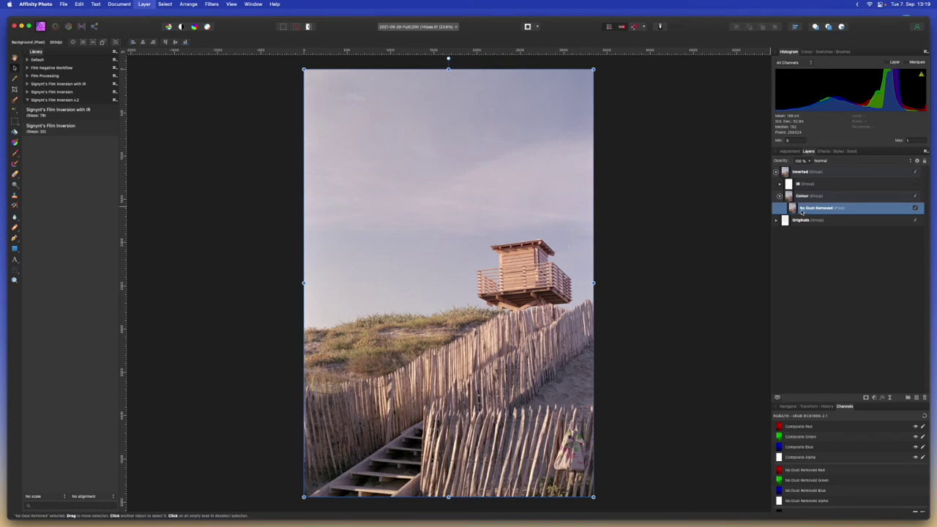
Step: Duplicate the layer and rename the copy 'Dust Removed'
key("super+j")
double_click(815, 209)
left_click(805, 209)
key("BackSpace")
key("BackSpace")
key("BackSpace")
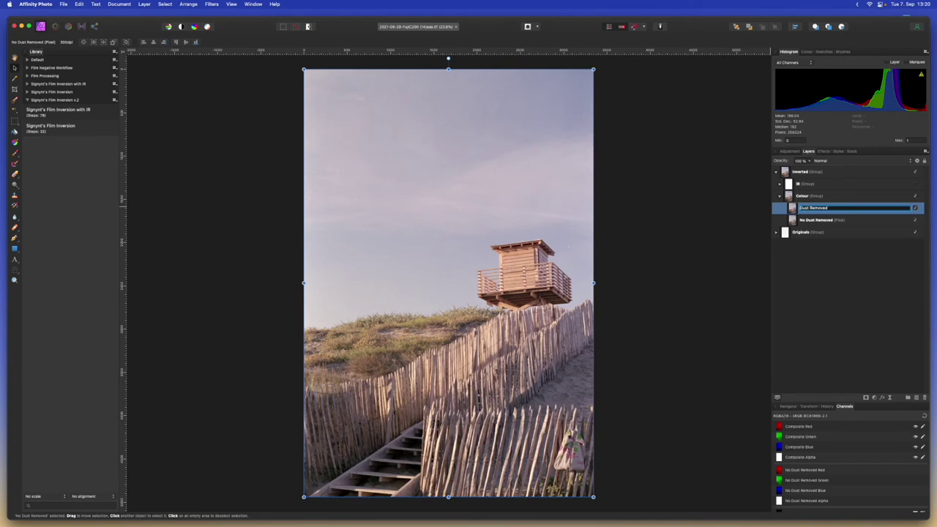
key("Return")
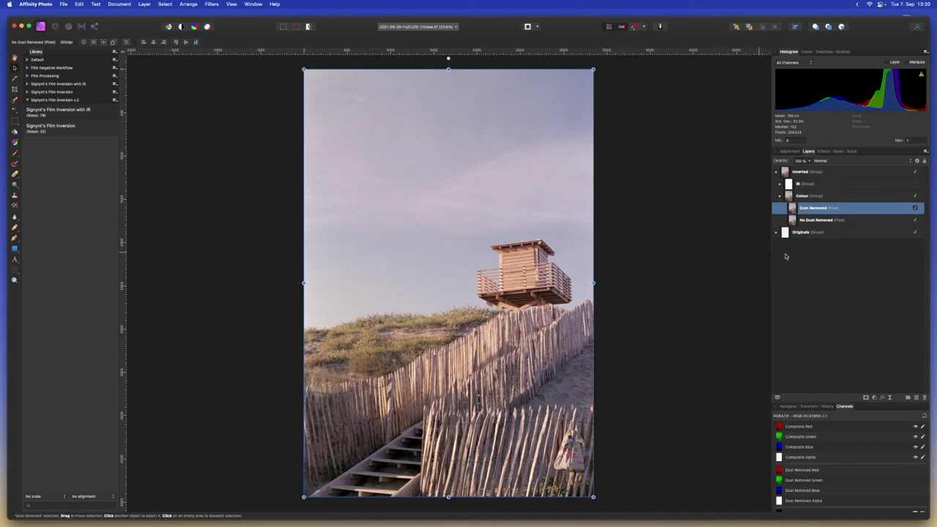
Step: Expand the IR group, select the Dust layer and show it alone on the canvas
left_click(779, 184)
left_click(804, 196)
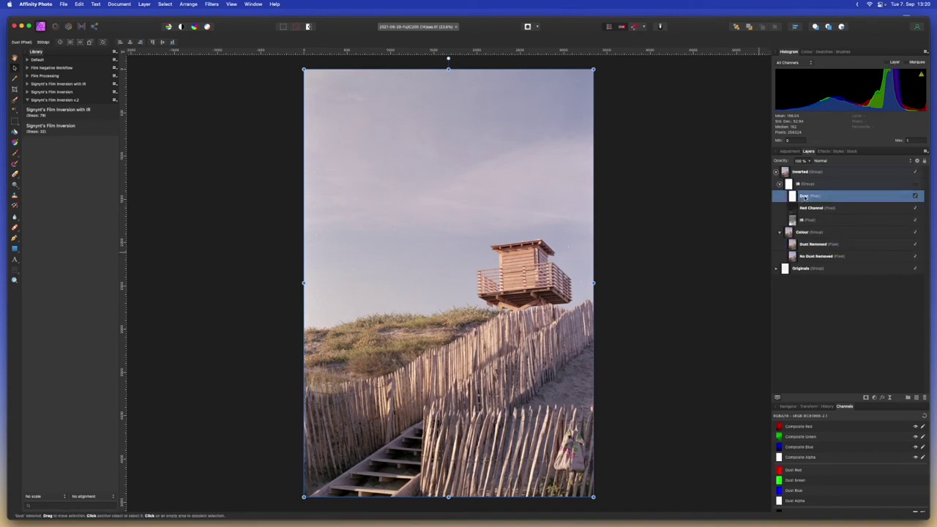
left_click(807, 52)
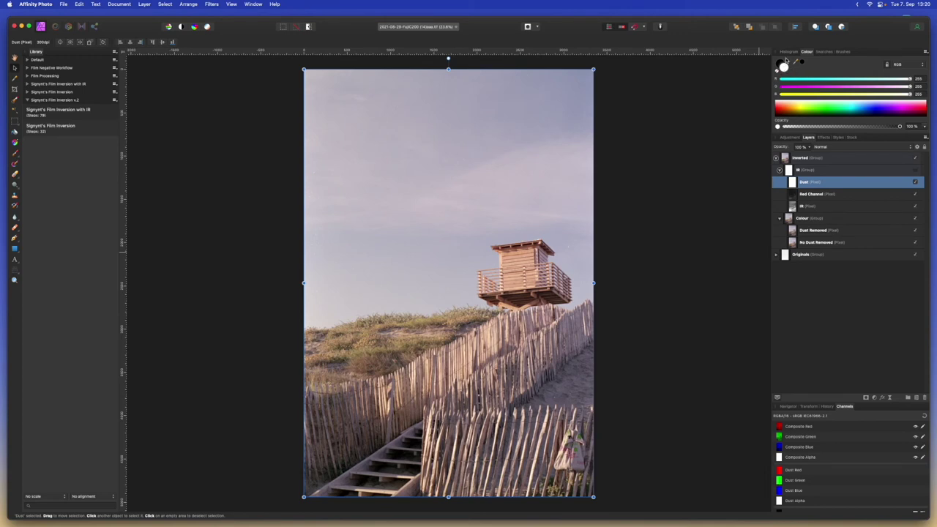
left_click(788, 52)
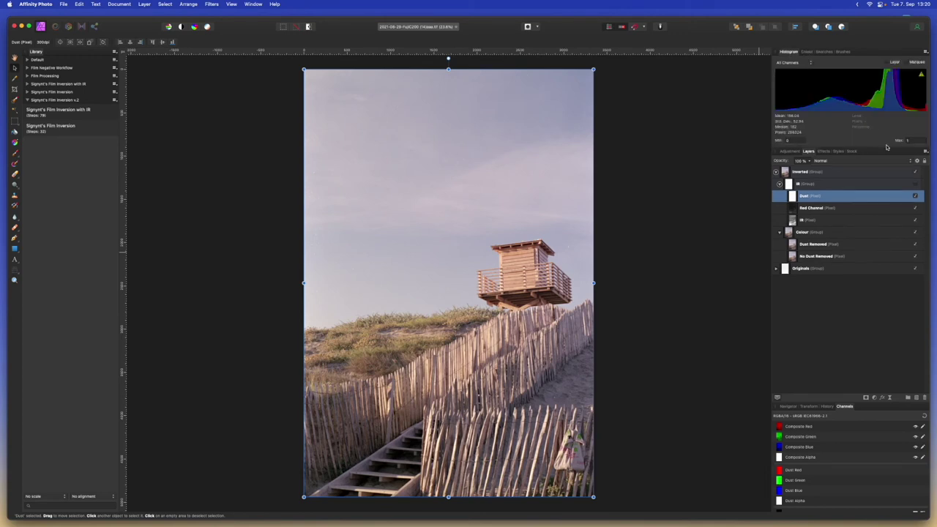
left_click(915, 191, "alt")
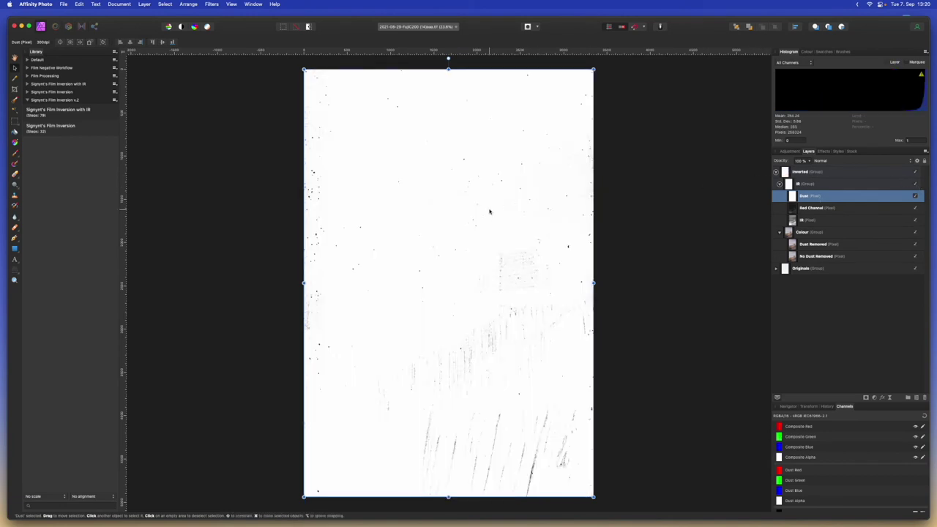
Step: Make a Select Sampled Colour selection from the Dust map at 15% tolerance, RGB Cube
left_click(167, 4)
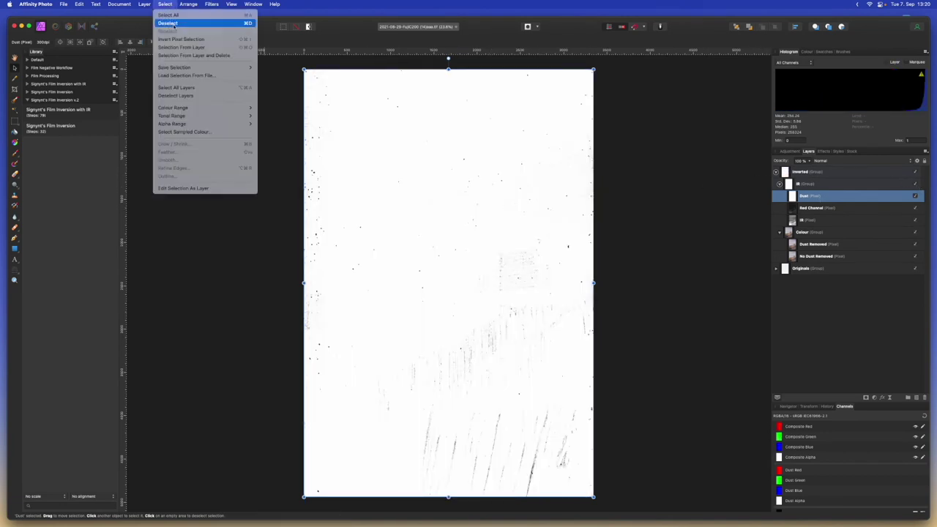
left_click(211, 133)
left_click(332, 163)
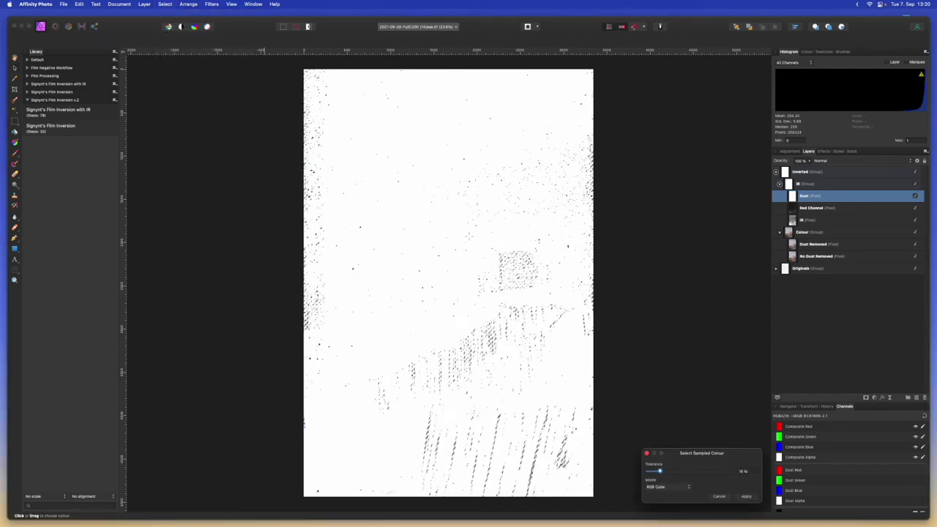
scroll(460, 272, "up", 5)
scroll(460, 273, "up", 4)
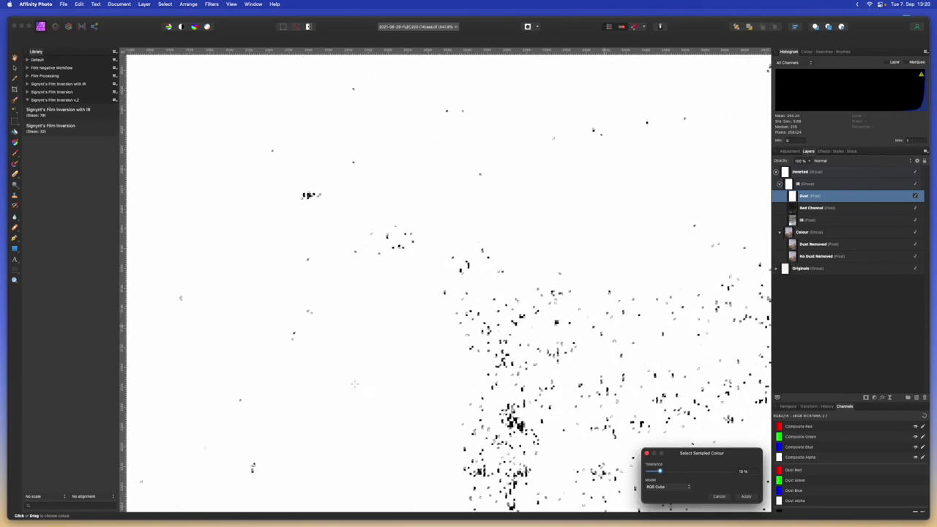
scroll(363, 390, "down", 3)
scroll(363, 390, "down", 5)
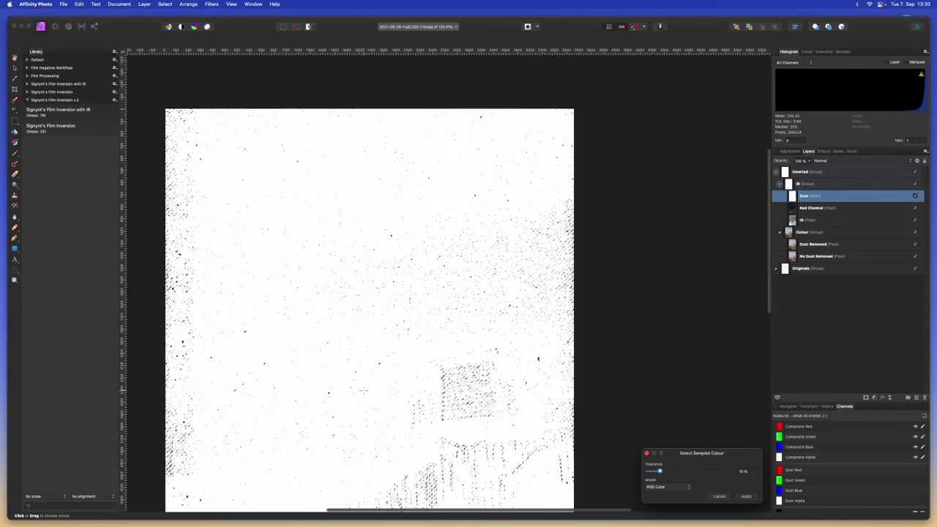
scroll(362, 390, "down", 2)
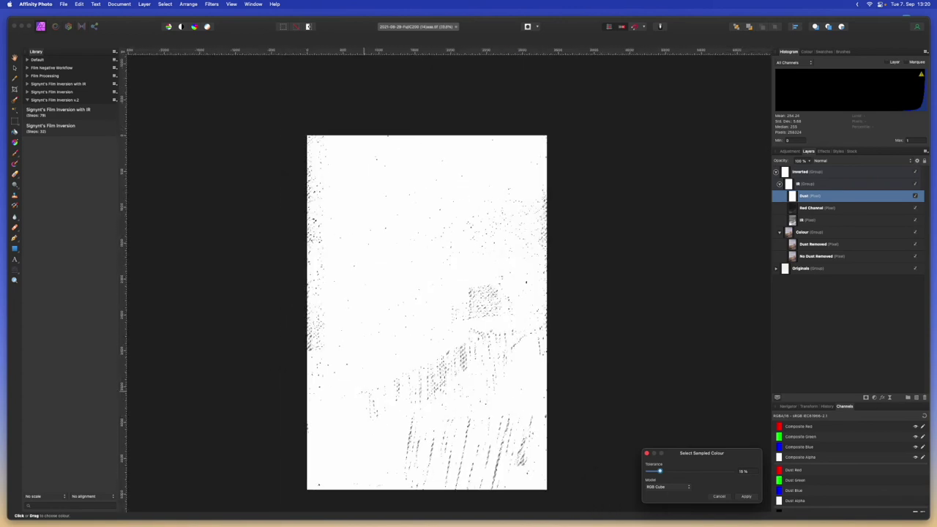
left_click(752, 497)
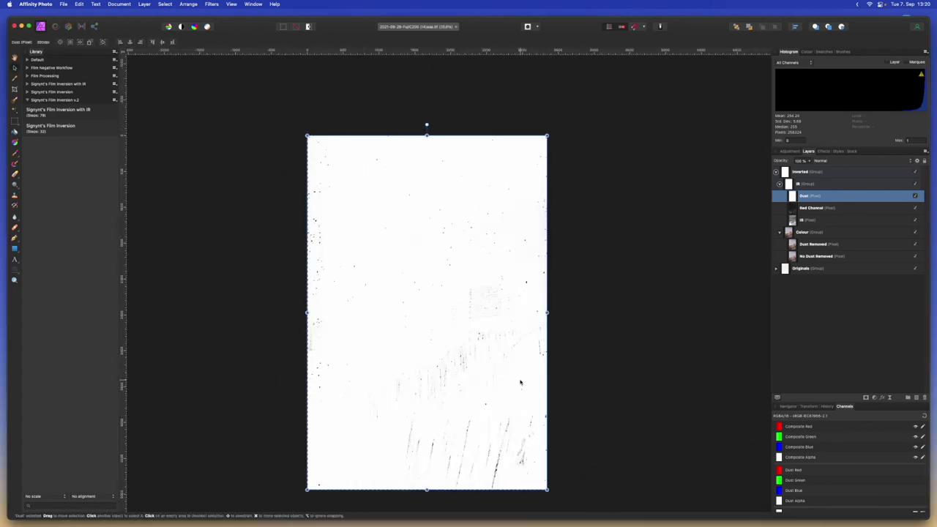
Step: Invert the pixel selection so the dark dust specks are selected, zooming in to check them
left_click(164, 3)
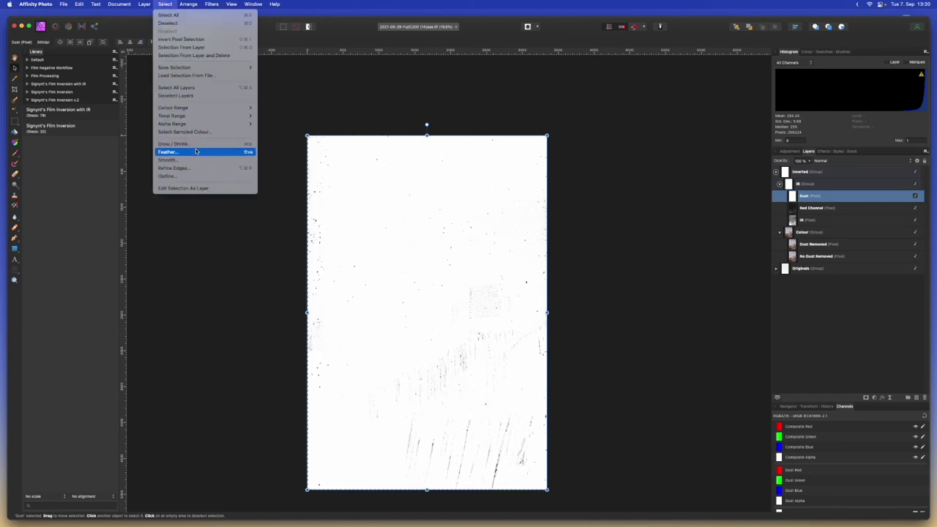
left_click(244, 39)
scroll(344, 249, "up", 15)
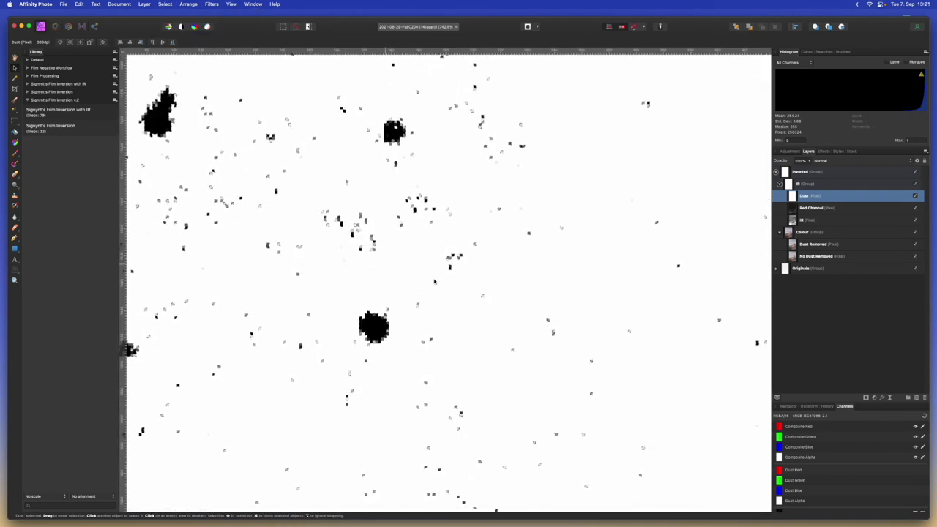
scroll(650, 227, "down", 5)
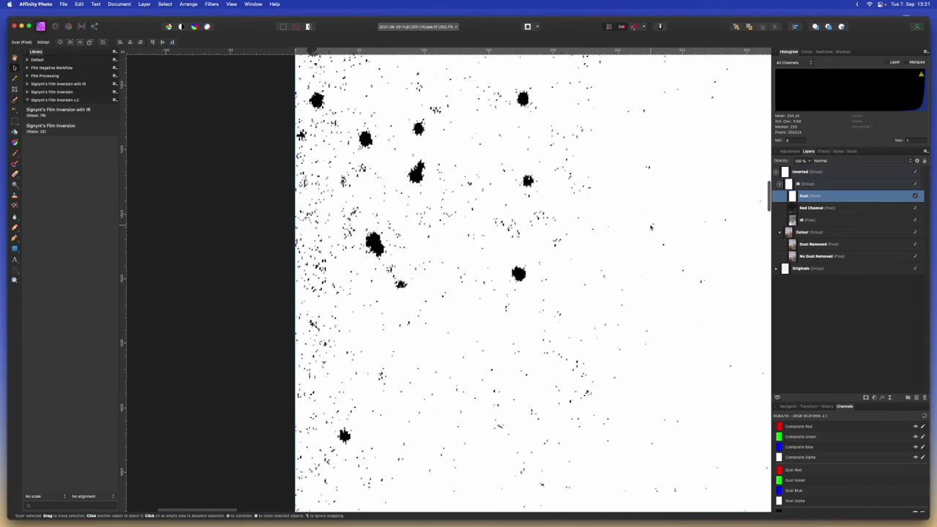
key("super+0")
scroll(531, 270, "up", 10)
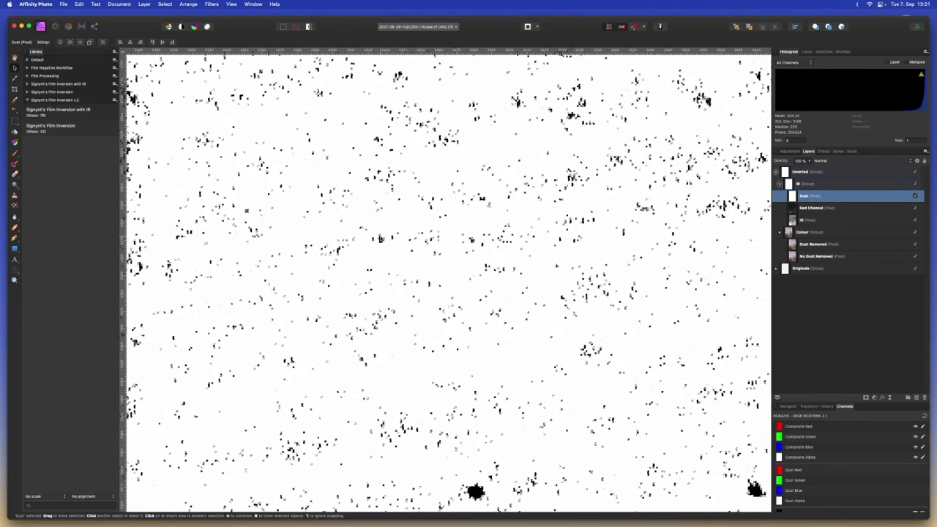
scroll(448, 279, "left", 5)
scroll(448, 280, "left", 10)
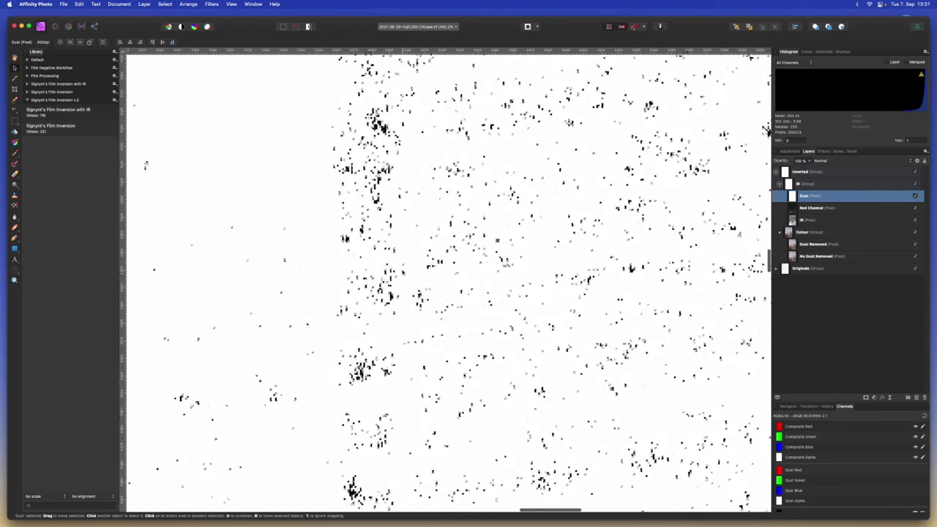
key("super+0")
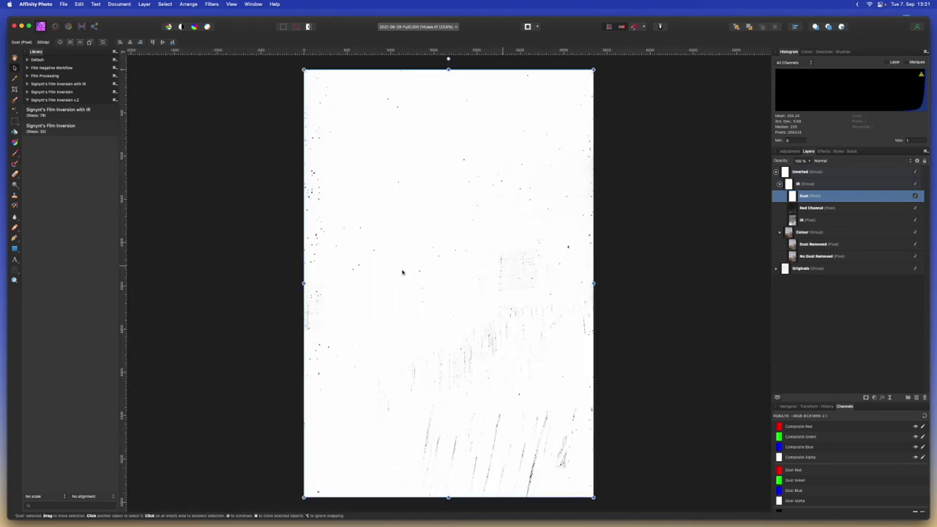
Step: Grow the dust selection by a small radius with Select > Grow / Shrink
left_click(165, 4)
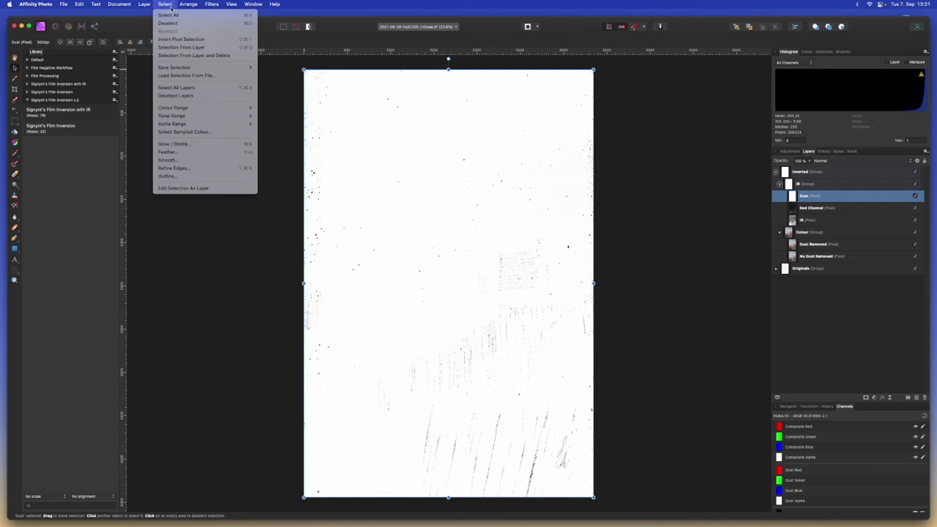
left_click(204, 145)
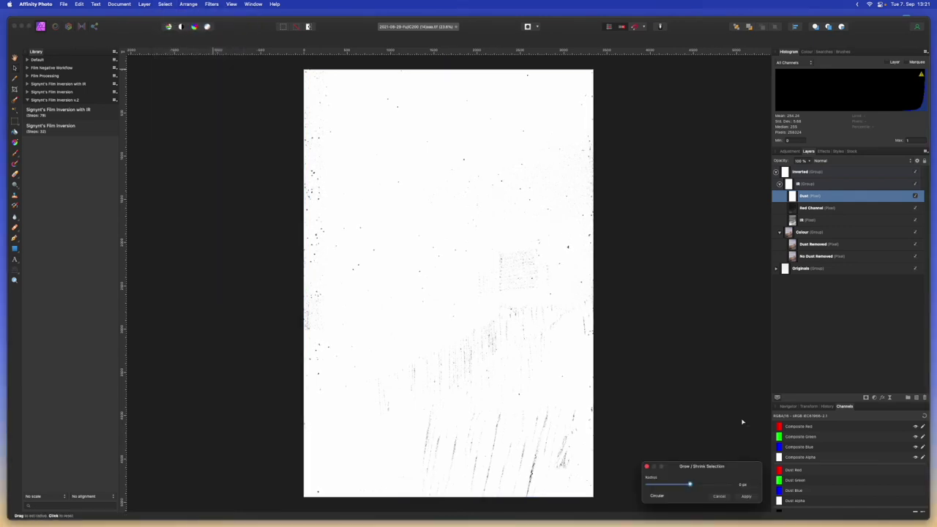
left_click(743, 484)
left_click(745, 497)
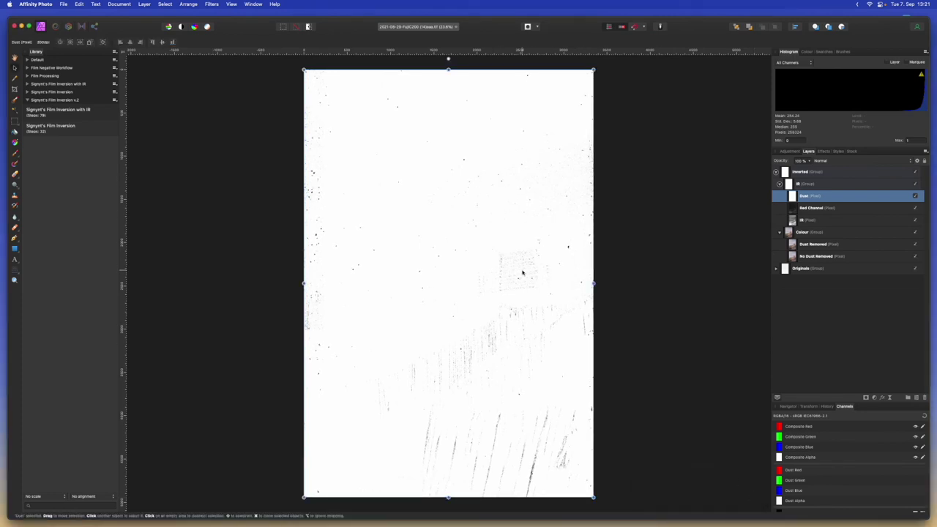
Step: Zoom and pan around the Dust map to check the grown selection around the specks
scroll(523, 273, "up", 10)
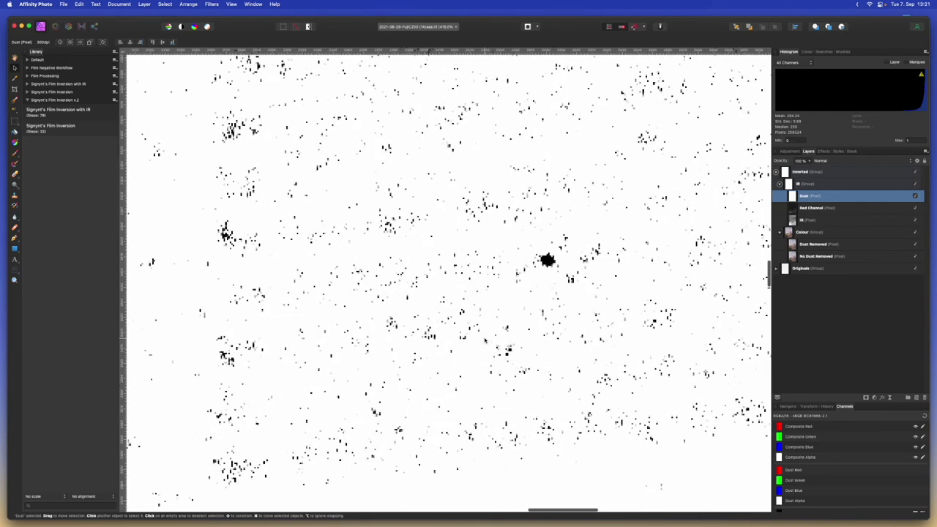
scroll(279, 374, "down", 4)
scroll(279, 374, "up", 5)
scroll(279, 374, "right", 2)
scroll(622, 376, "up", 5)
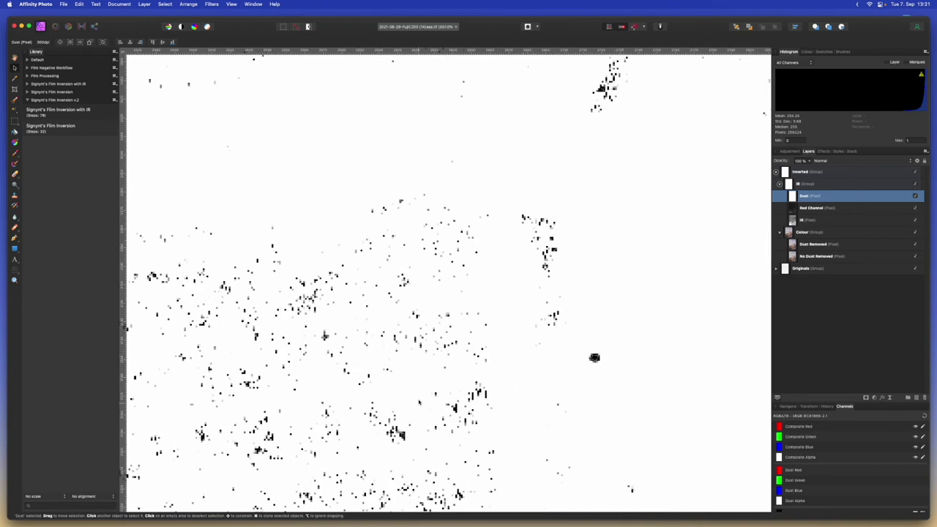
scroll(451, 371, "up", 10)
scroll(451, 371, "left", 2)
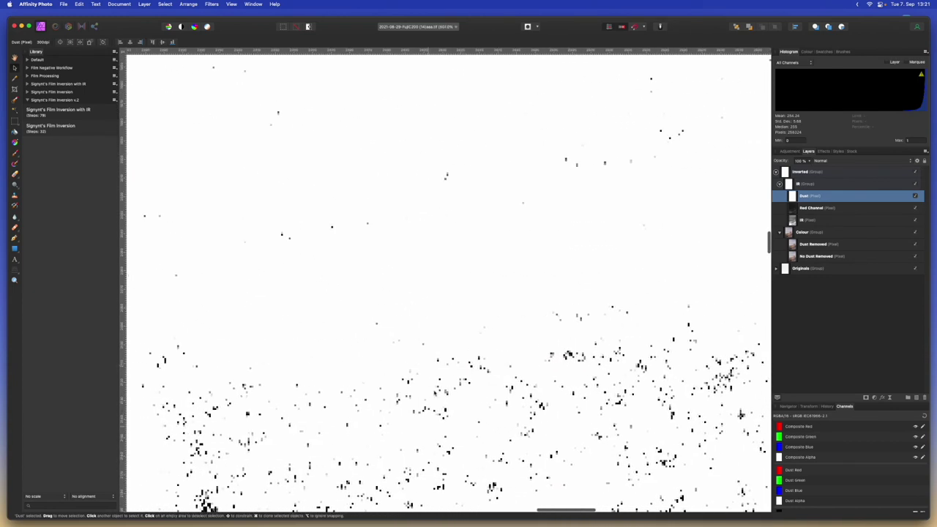
key("super+0")
scroll(545, 317, "up", 5)
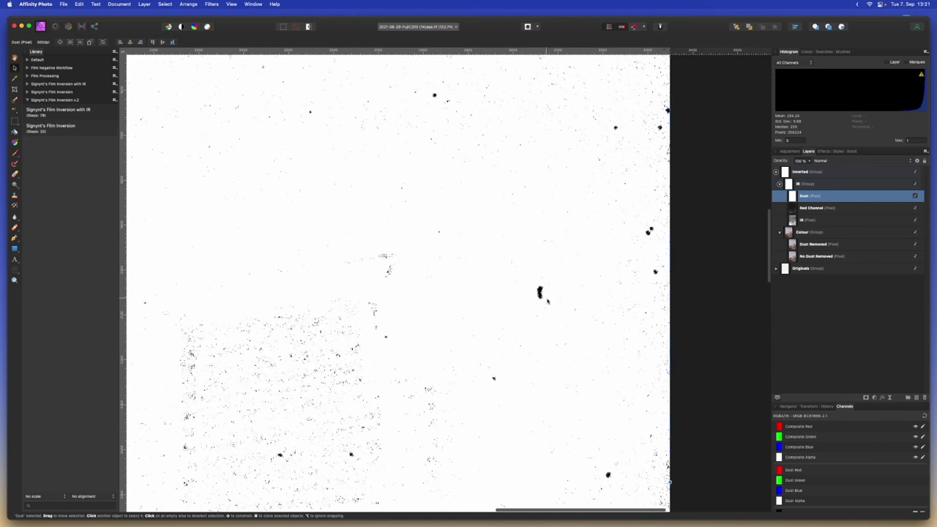
scroll(545, 317, "up", 2)
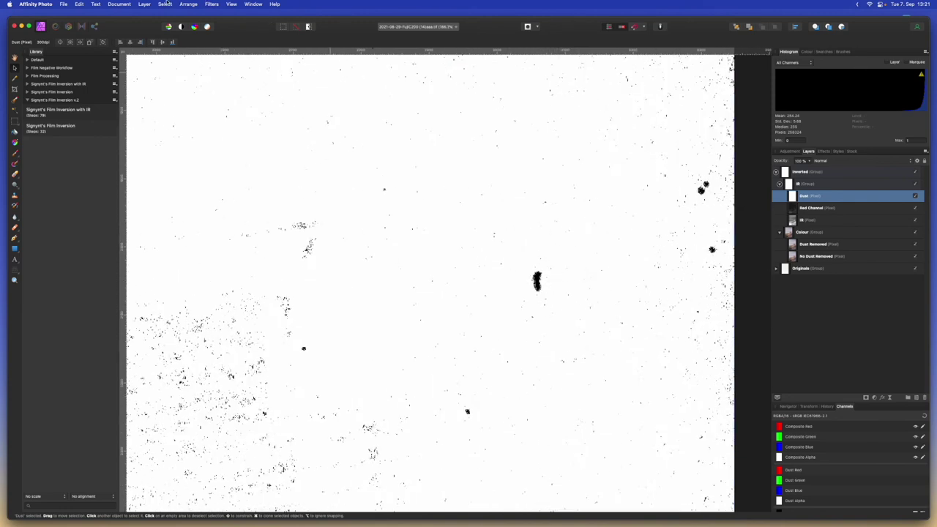
Step: Grow the dust selection by a 4 px radius, then zoom to check and fit the view
left_click(165, 4)
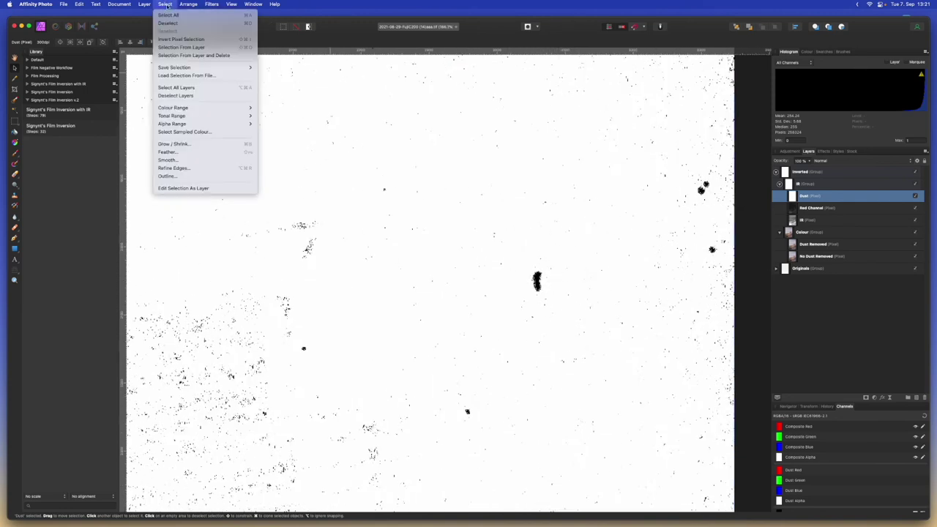
left_click(188, 144)
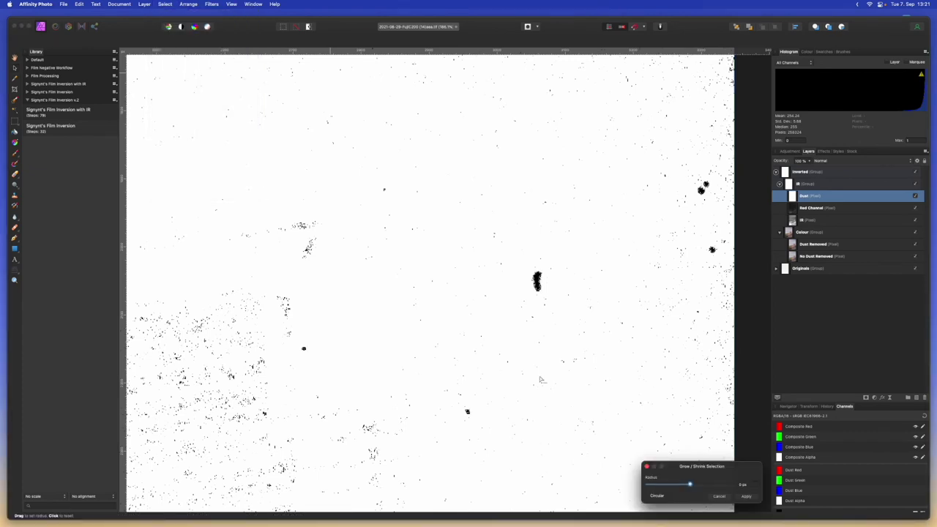
left_click(751, 484)
type("4")
scroll(567, 304, "up", 3)
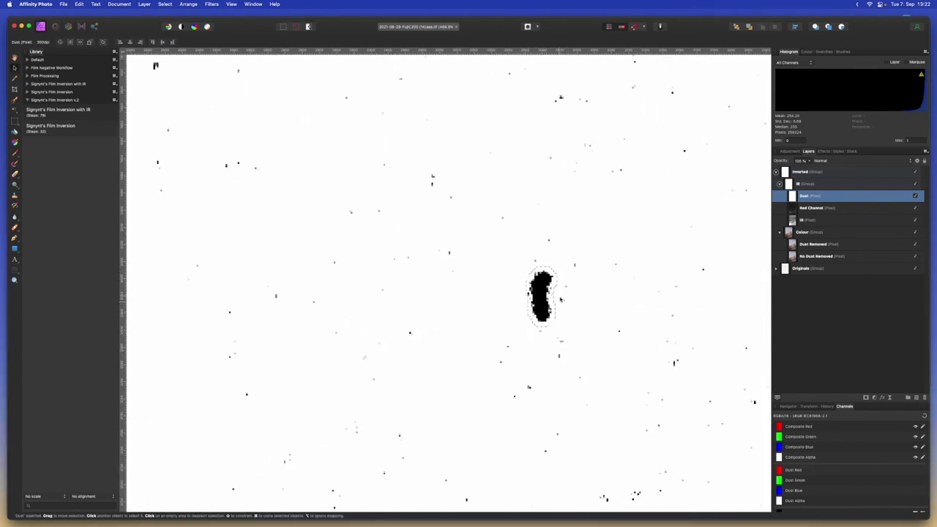
scroll(540, 285, "down", 3)
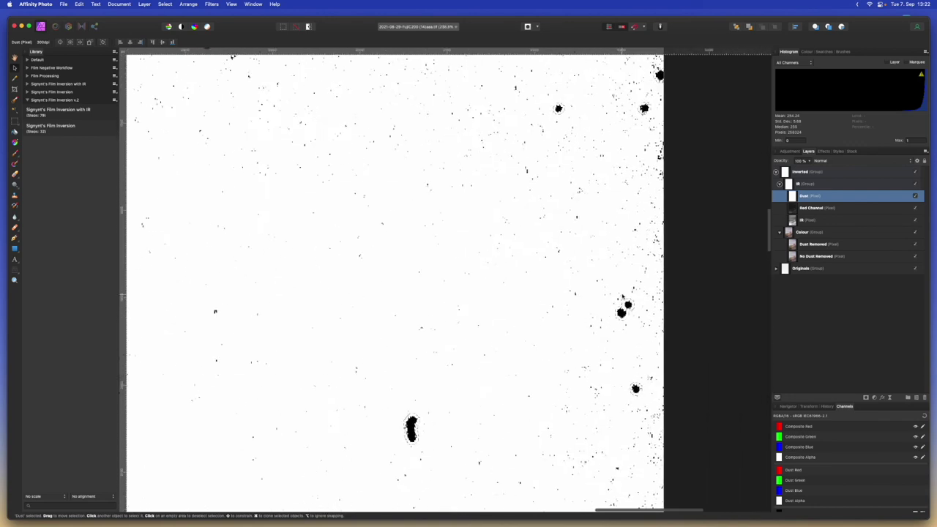
scroll(622, 300, "up", 5)
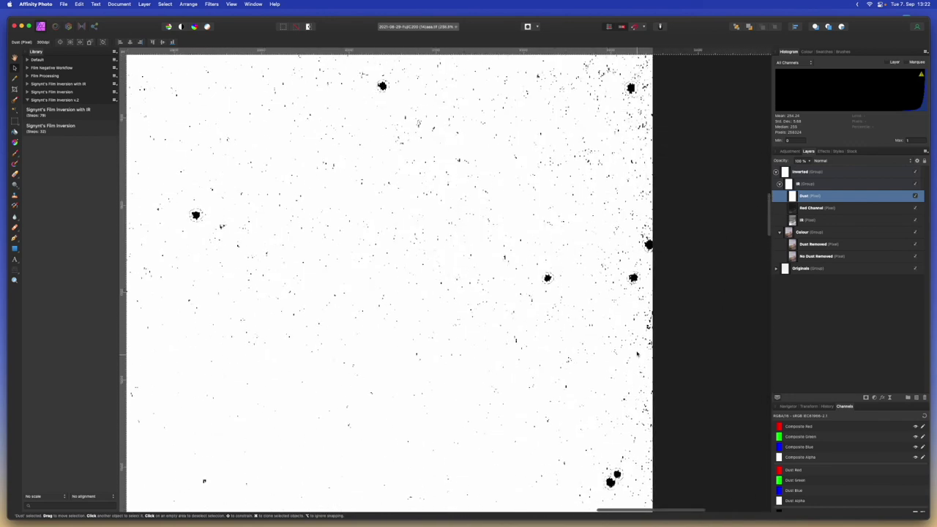
key("super+0")
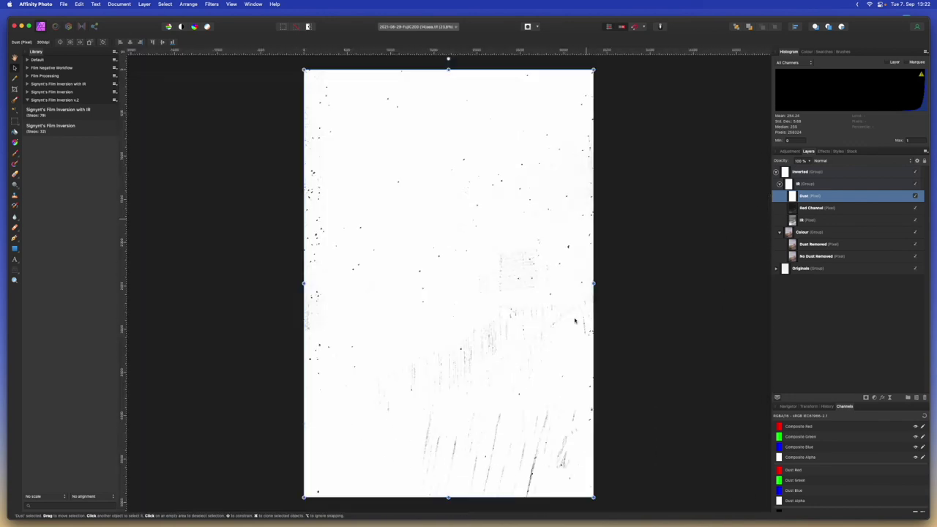
Step: Collapse and hide the IR group, then select the Dust Removed layer
left_click(778, 184)
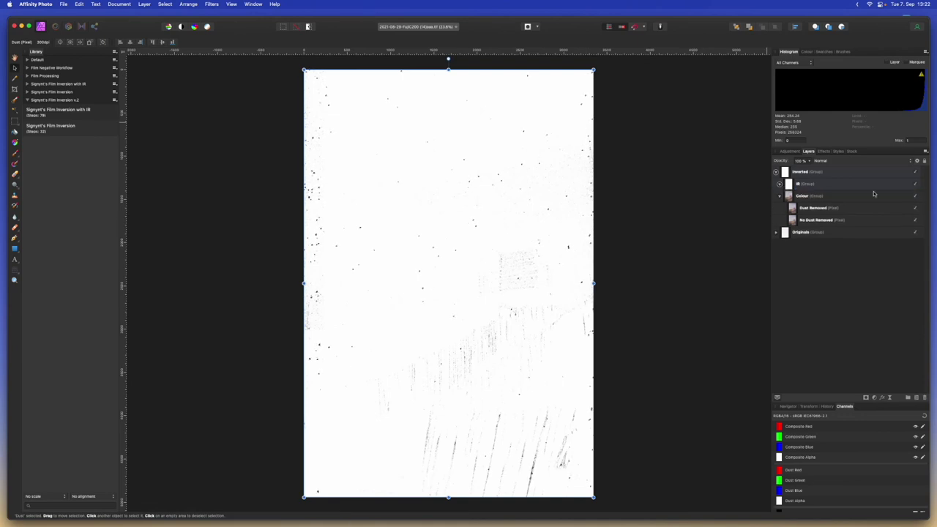
left_click(915, 183)
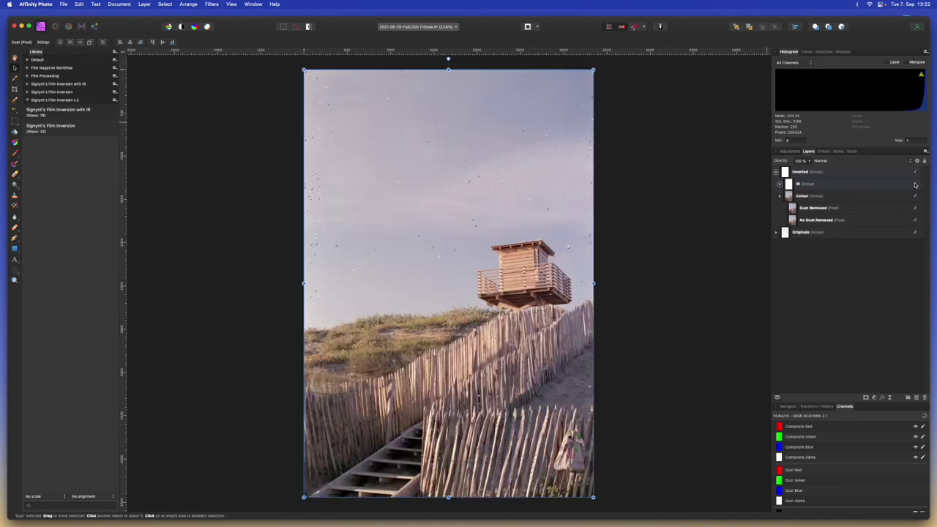
left_click(828, 209)
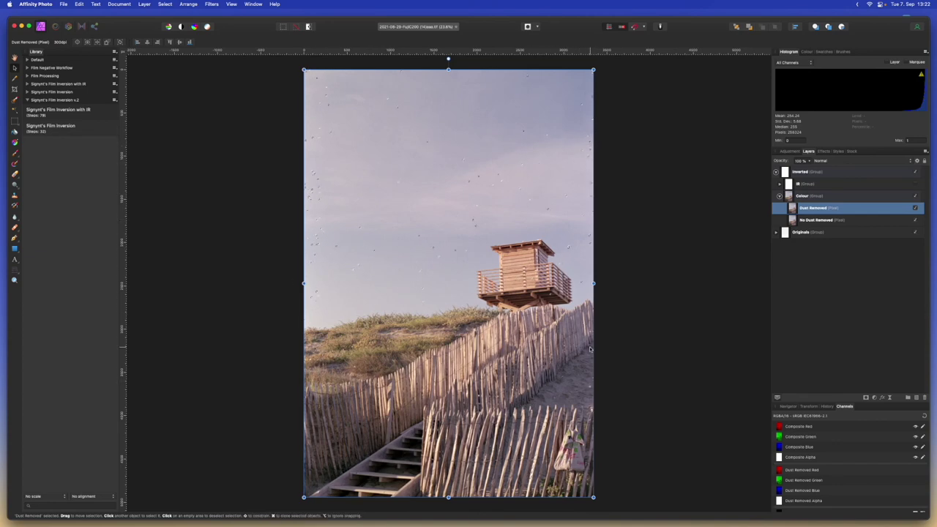
Step: Zoom and pan around the colour beach photo to inspect the dust selection outlines
scroll(573, 256, "up", 5)
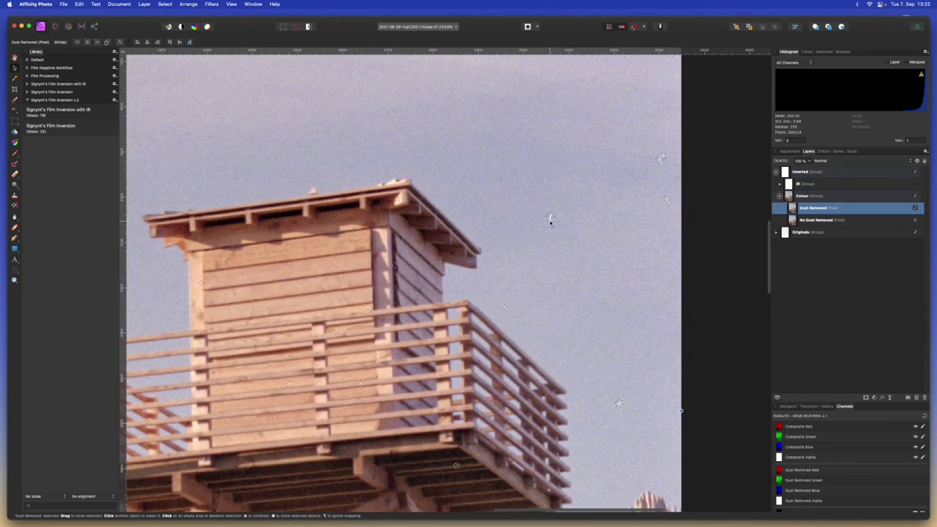
scroll(557, 226, "up", 4)
scroll(585, 220, "up", 3)
scroll(585, 220, "right", 3)
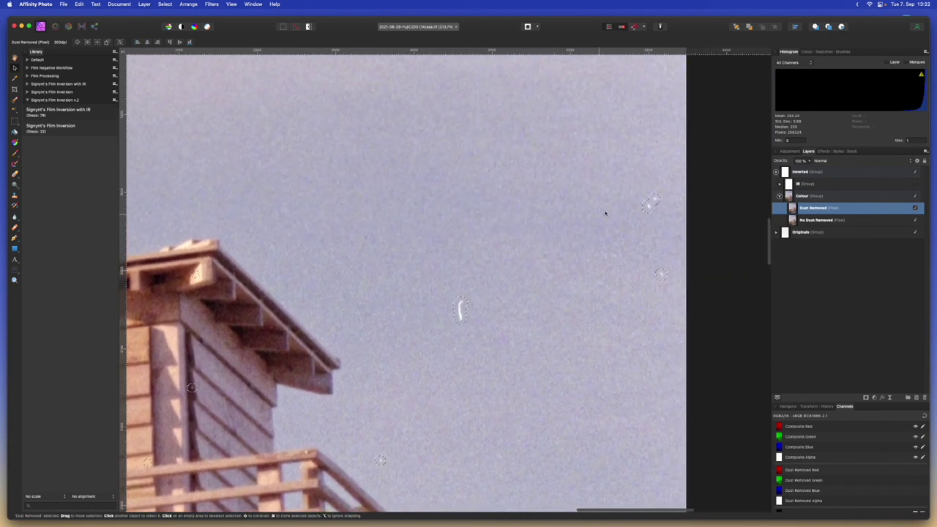
scroll(512, 395, "left", 2)
scroll(512, 395, "down", 2)
scroll(394, 462, "down", 1)
scroll(393, 462, "left", 2)
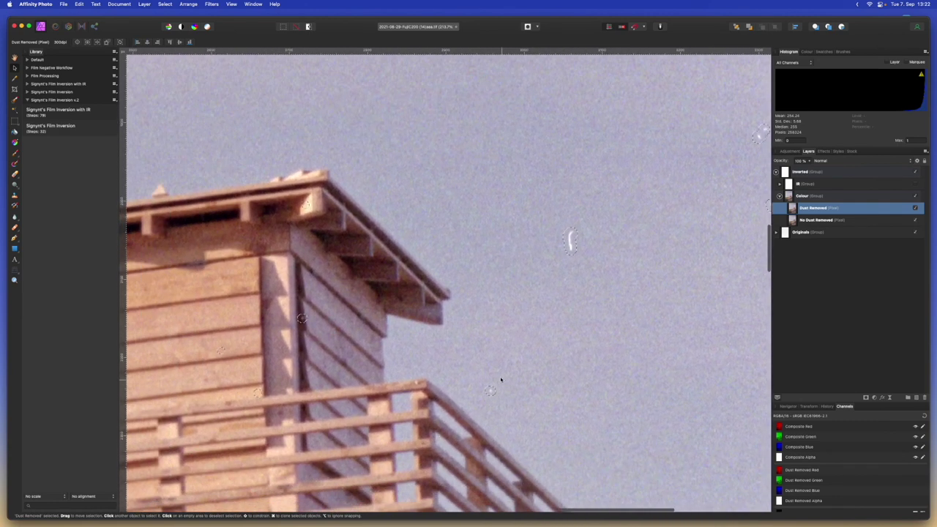
scroll(328, 343, "up", 10)
scroll(328, 342, "left", 3)
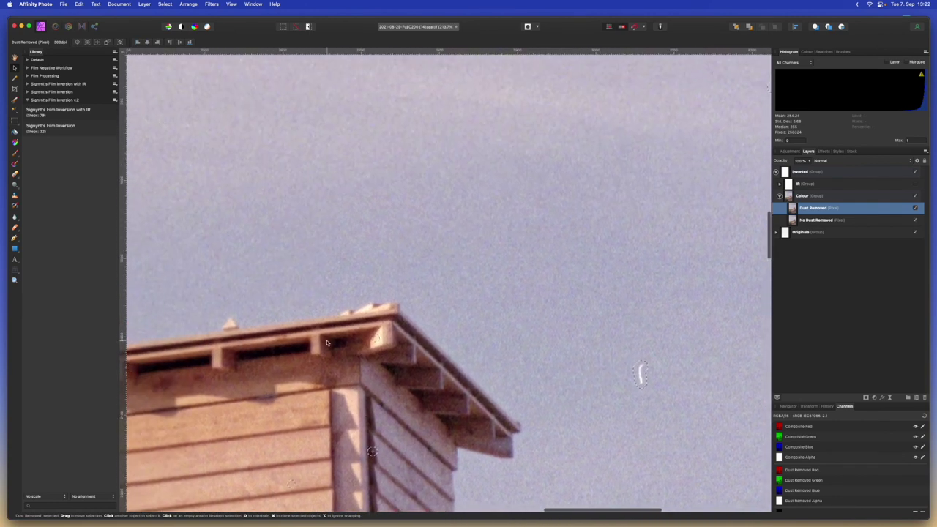
scroll(352, 322, "up", 3)
scroll(351, 322, "left", 1)
scroll(384, 298, "up", 2)
scroll(383, 297, "down", 3)
scroll(383, 298, "down", 4)
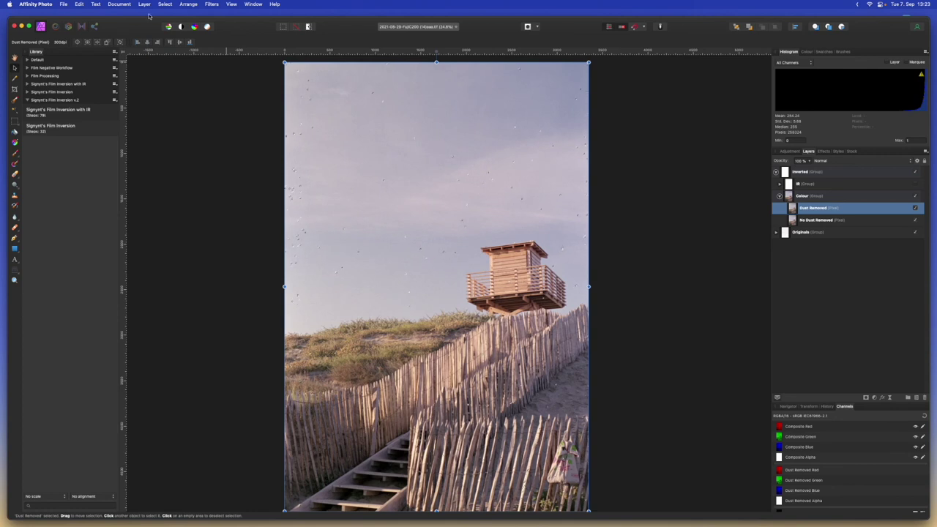
Step: Inpaint the dust selection and zoom in to check the sky for remaining specks
left_click(78, 3)
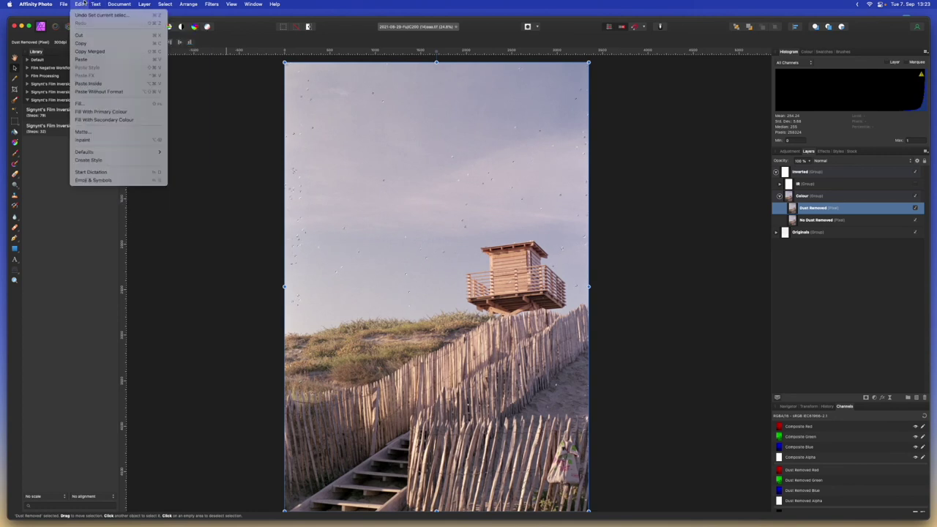
left_click(100, 141)
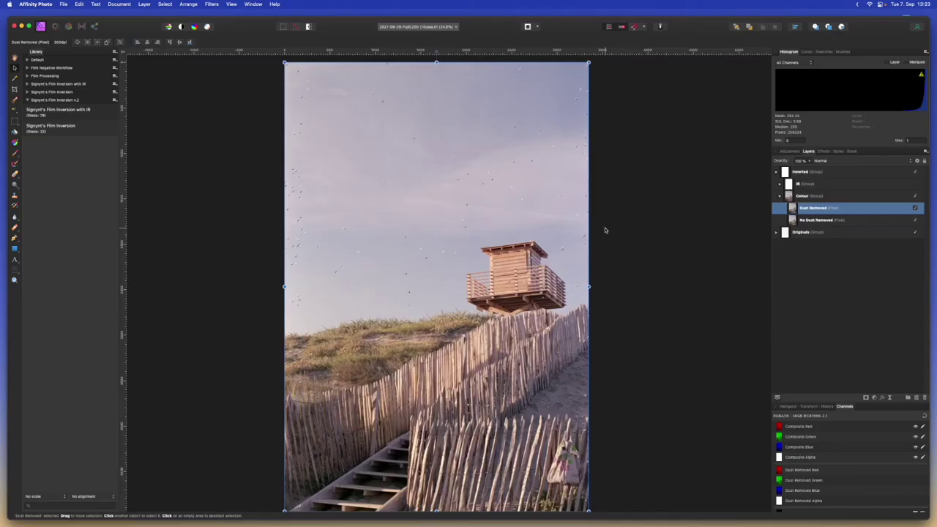
scroll(569, 252, "up", 5)
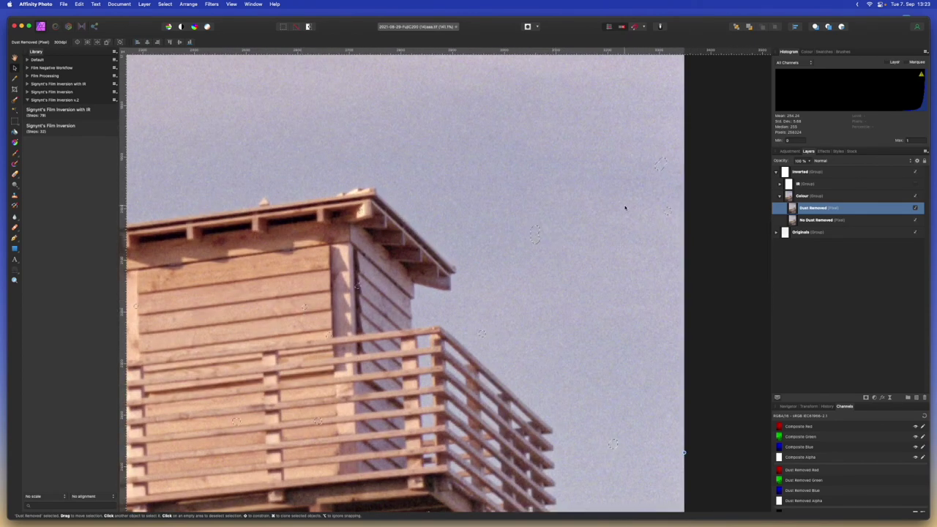
scroll(669, 213, "up", 3)
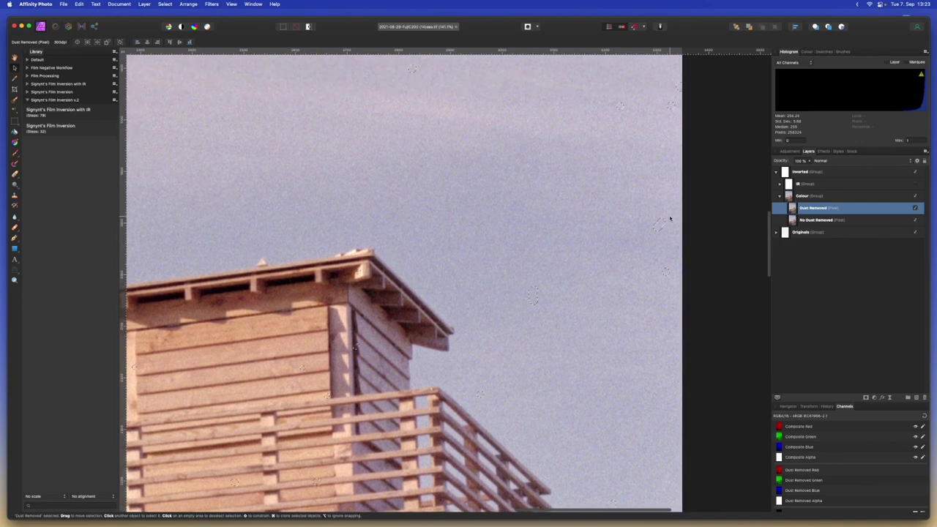
scroll(669, 219, "up", 6)
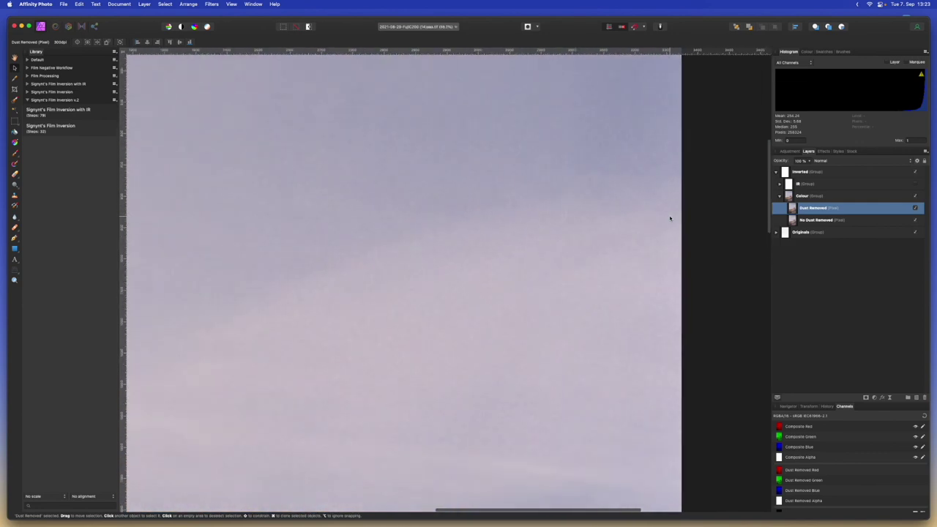
Step: Fit the photo to the view and hide Dust Removed to compare with the dusty original
key("super+0")
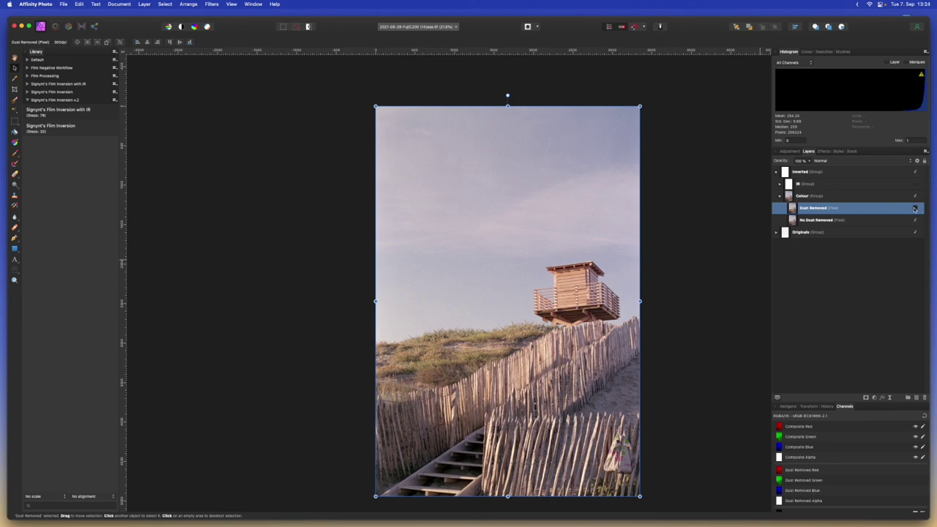
scroll(611, 272, "up", 5)
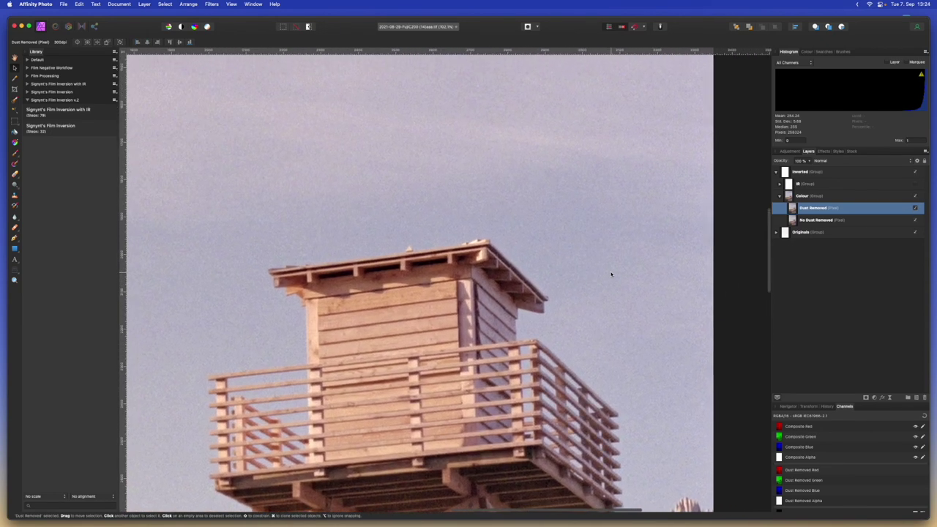
left_click(915, 209)
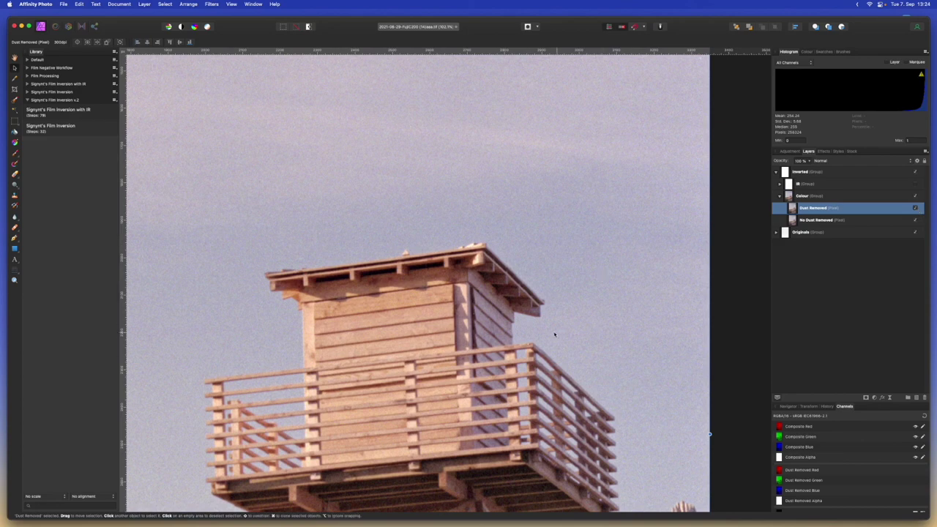
Step: Switch to the Inpainting Brush Tool and shrink its width to 6.3 px
scroll(480, 325, "up", 5)
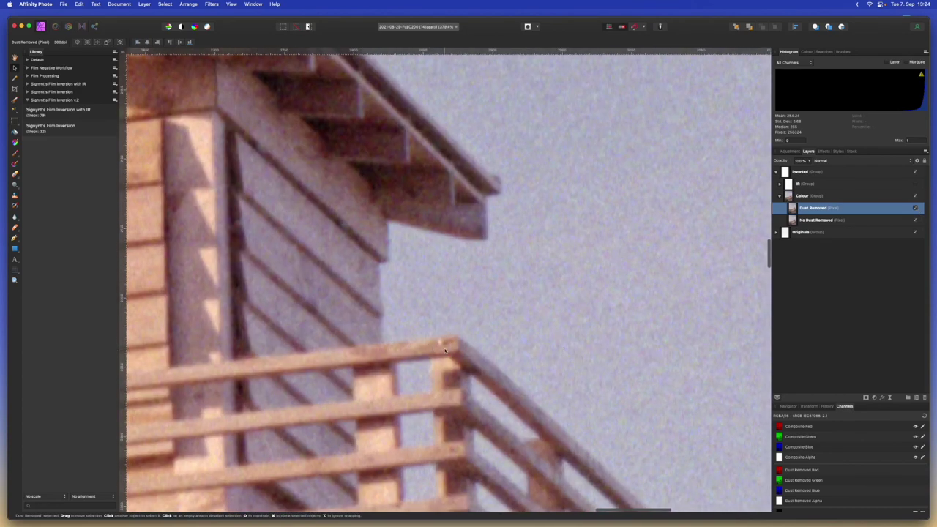
scroll(440, 343, "down", 4)
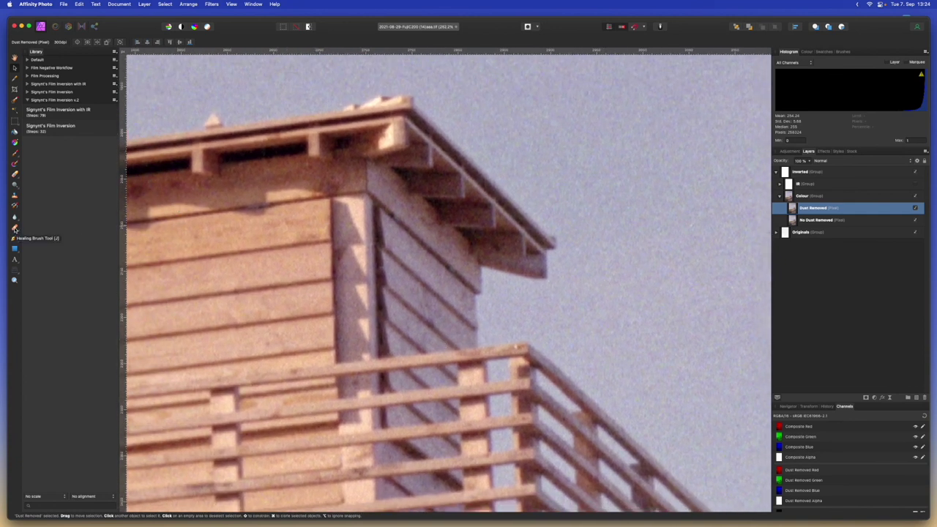
left_click(14, 229)
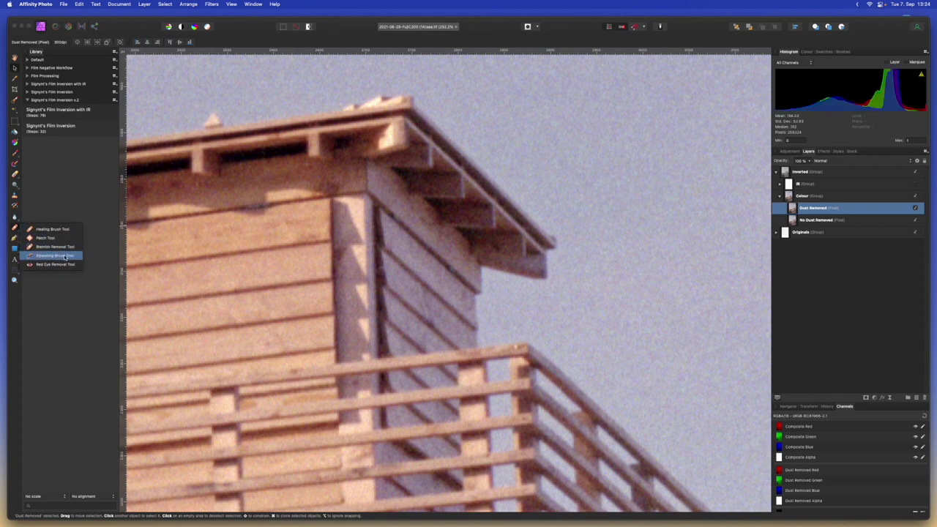
left_click(62, 256)
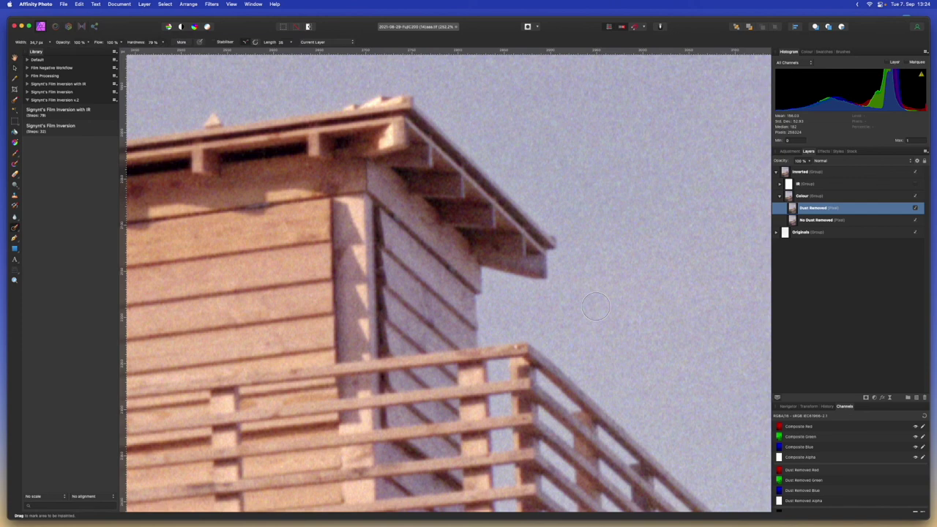
mouse_move(594, 306)
left_mouse_down()
mouse_move(680, 357)
mouse_move(674, 367)
left_mouse_up()
Step: Inpaint the blemish on the railing corner, then fit the whole photo in view
left_click(515, 347)
scroll(524, 332, "down", 5)
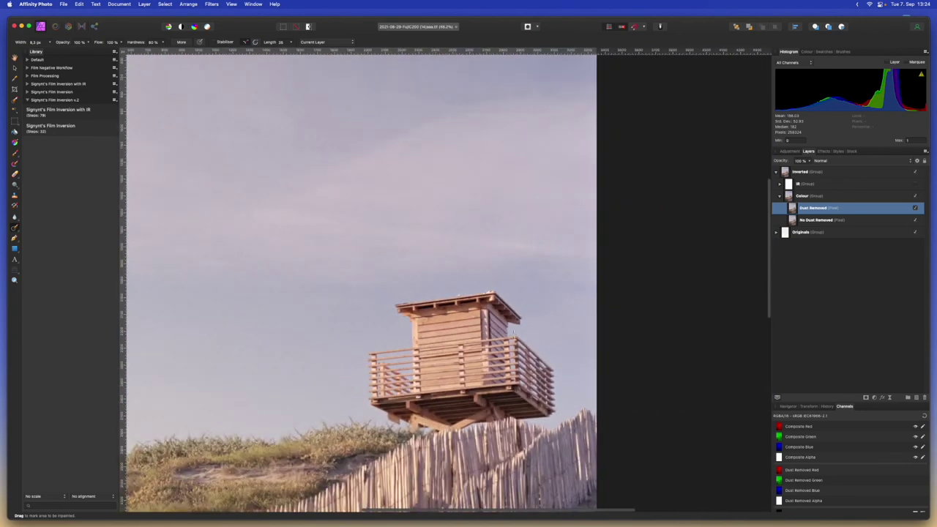
scroll(515, 332, "down", 2)
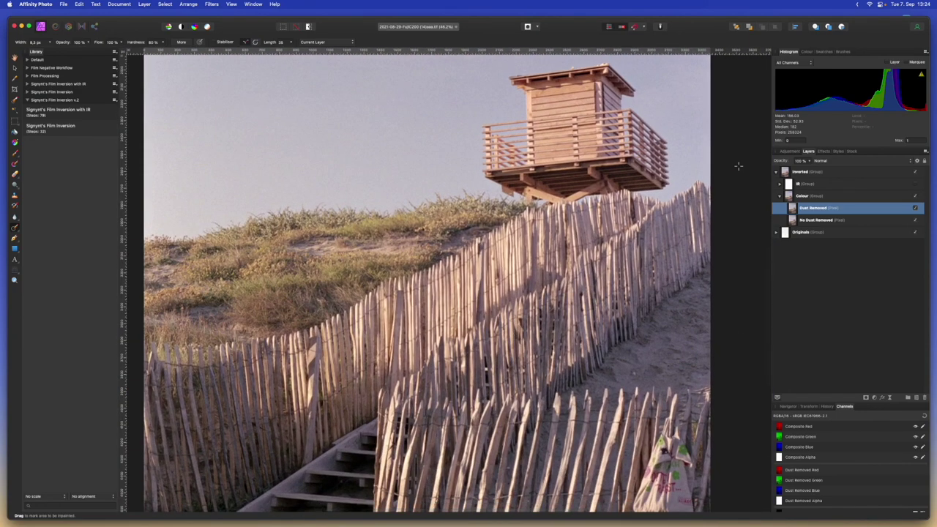
key("super+0")
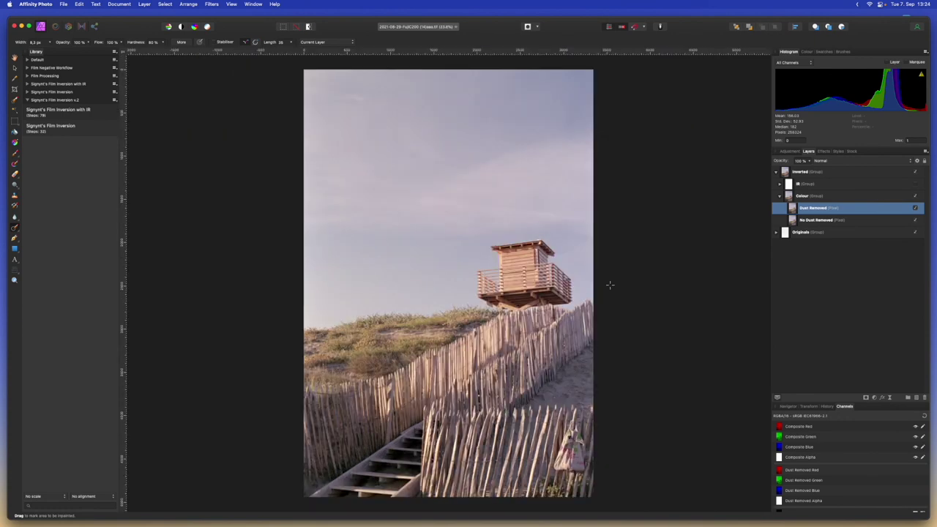